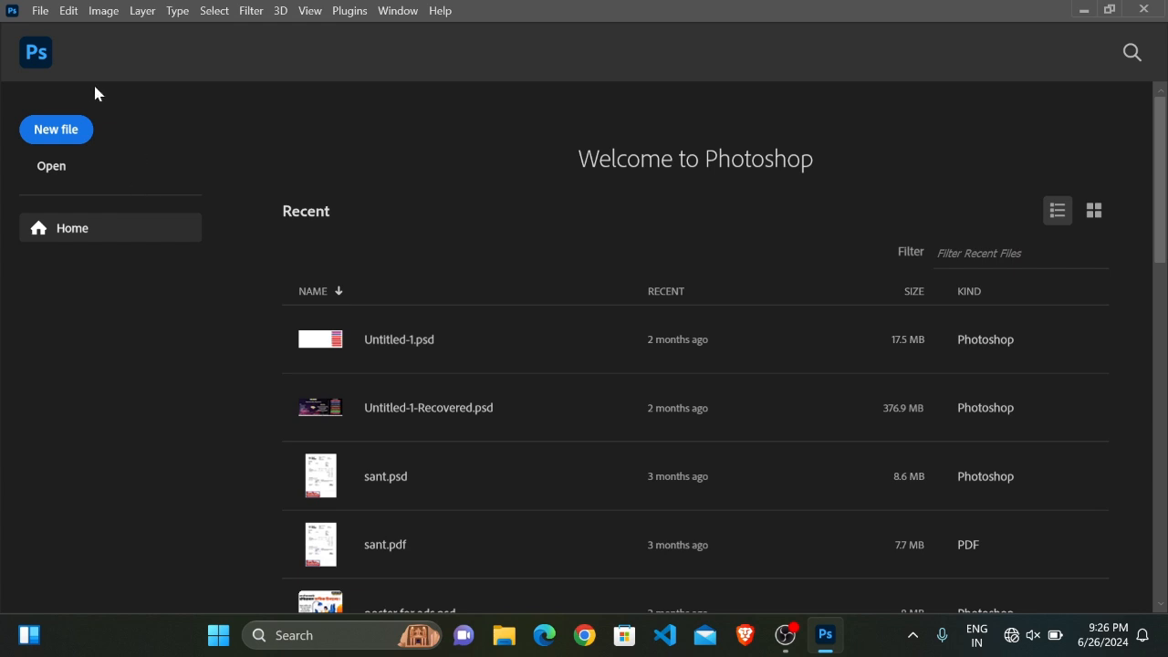
left_click(41, 11)
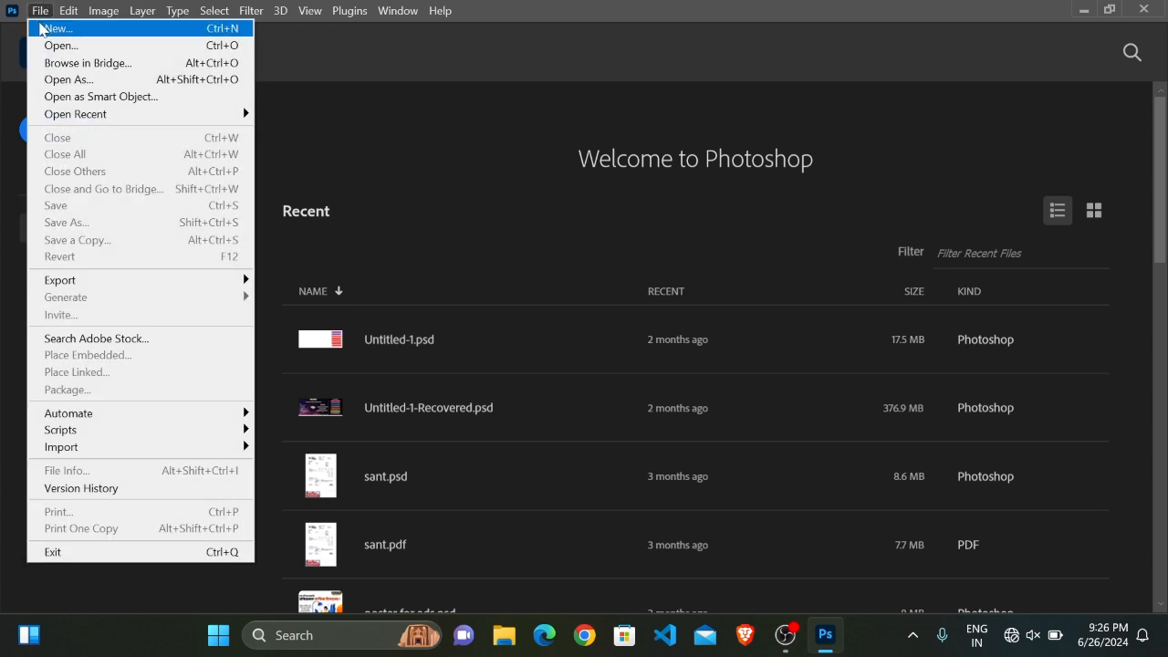
left_click(41, 29)
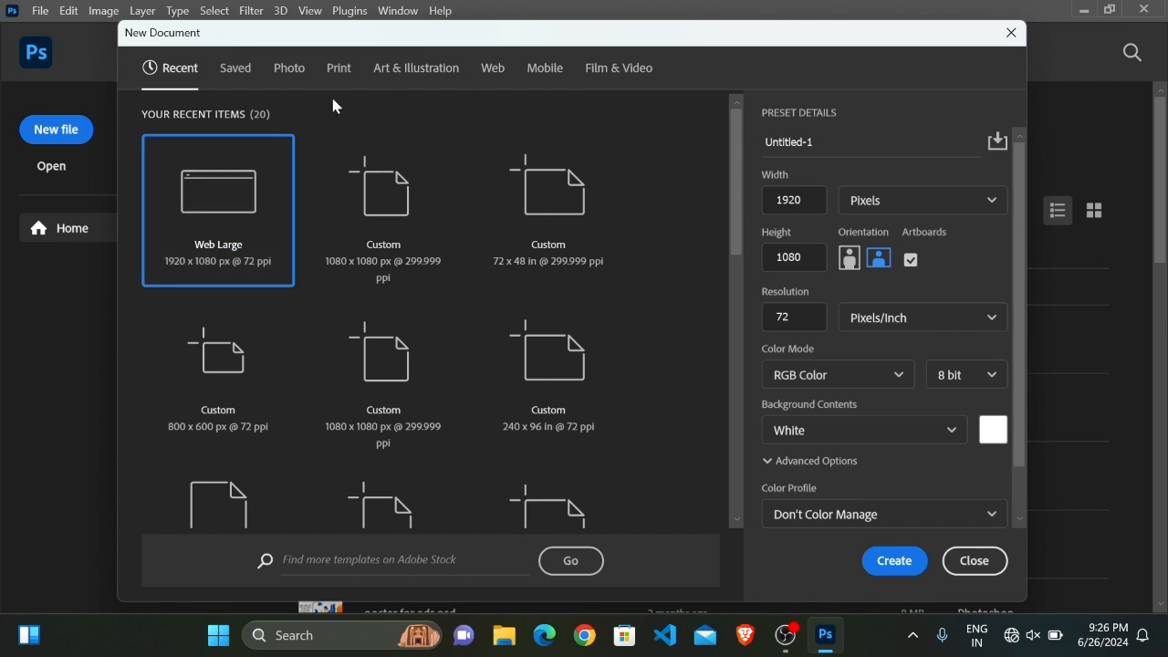
left_click_drag(511, 37, 578, 31)
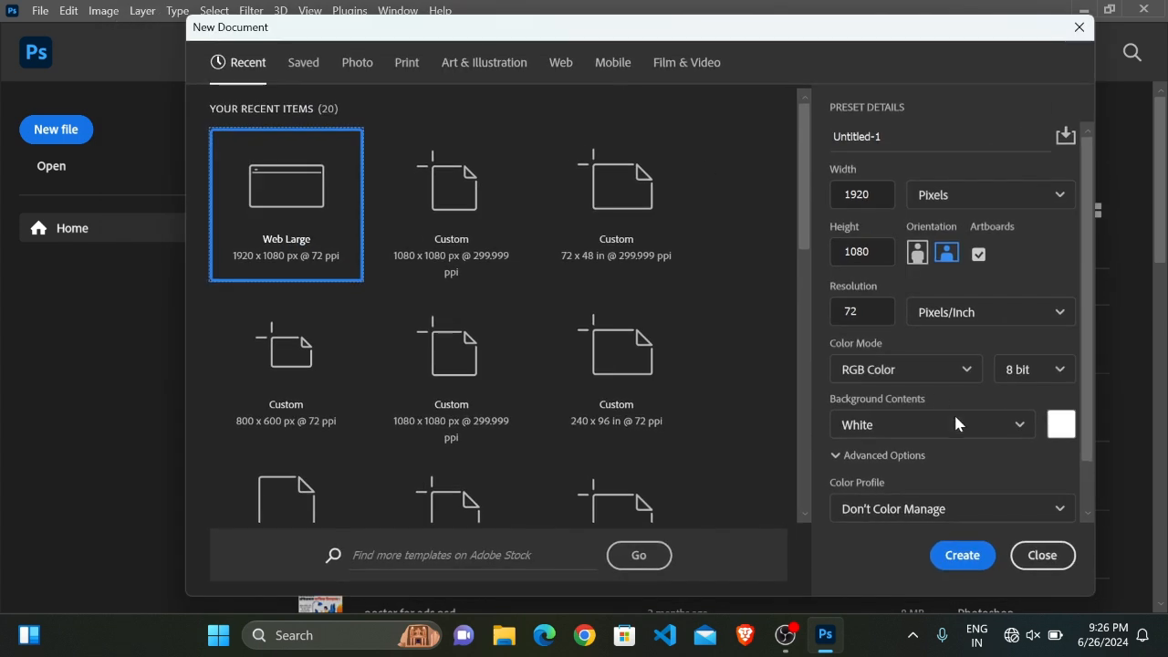
left_click(1055, 561)
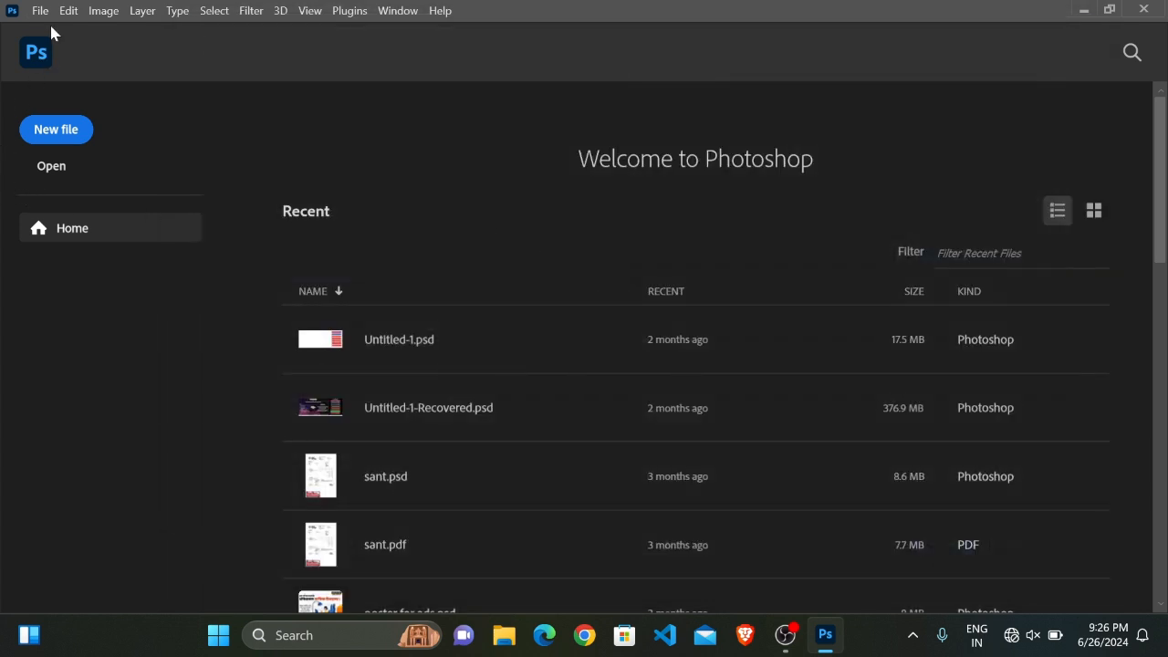
Start setting up a new document and reposition the New Document dialog.
left_click(62, 134)
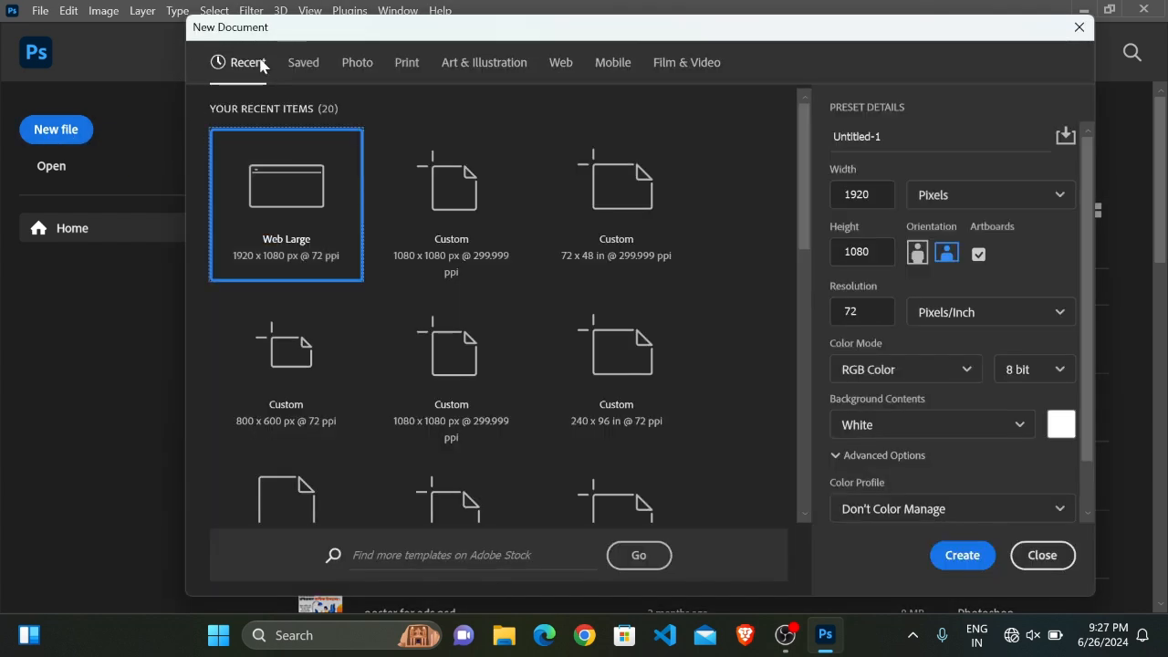
mouse_move(515, 36)
left_mouse_down()
mouse_move(480, 27)
mouse_move(521, 52)
mouse_move(507, 48)
left_mouse_up()
left_click_drag(617, 46, 488, 27)
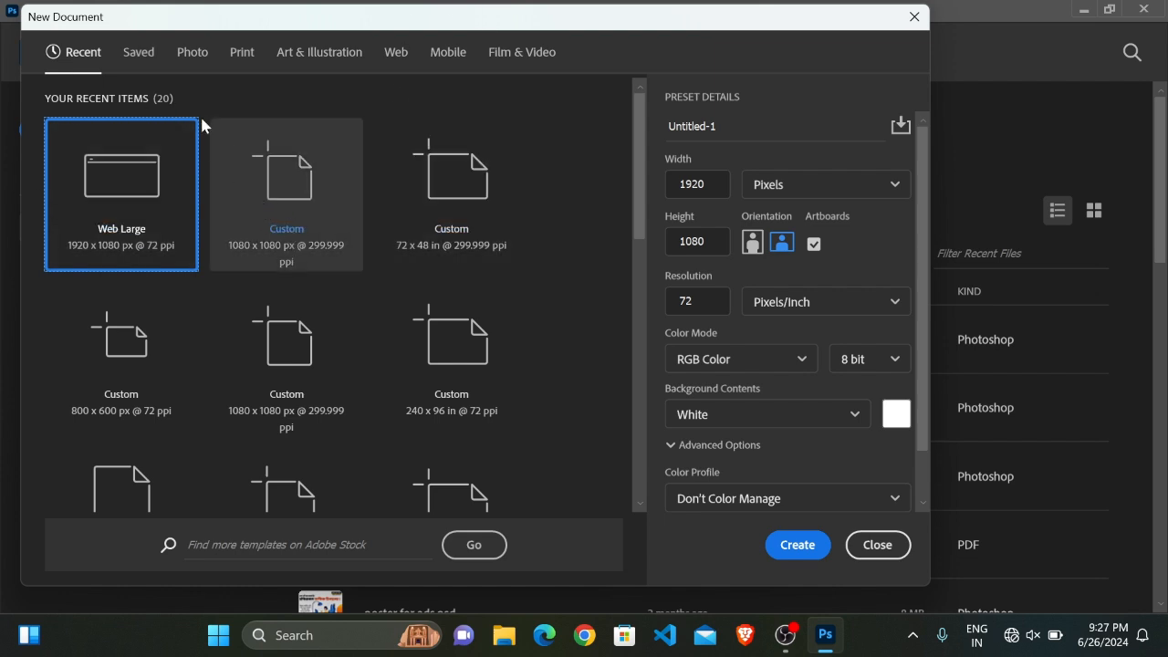
Browse the Photo, Print and Art & Illustration blank document presets, including the A4 print preset.
left_click(187, 55)
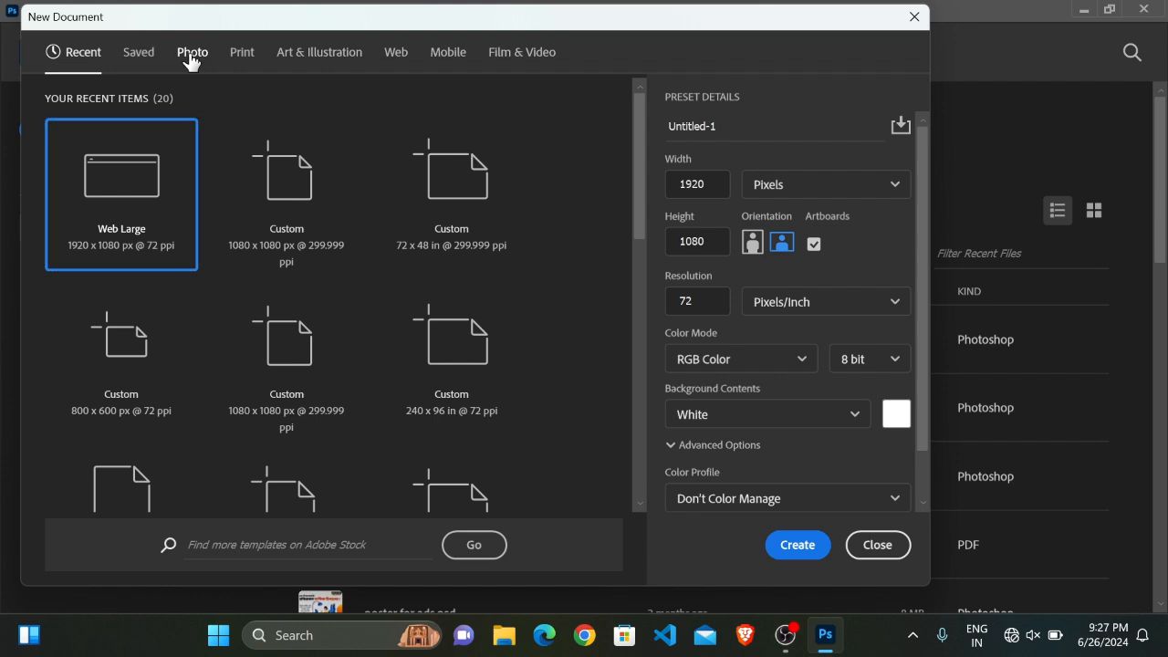
left_click(242, 62)
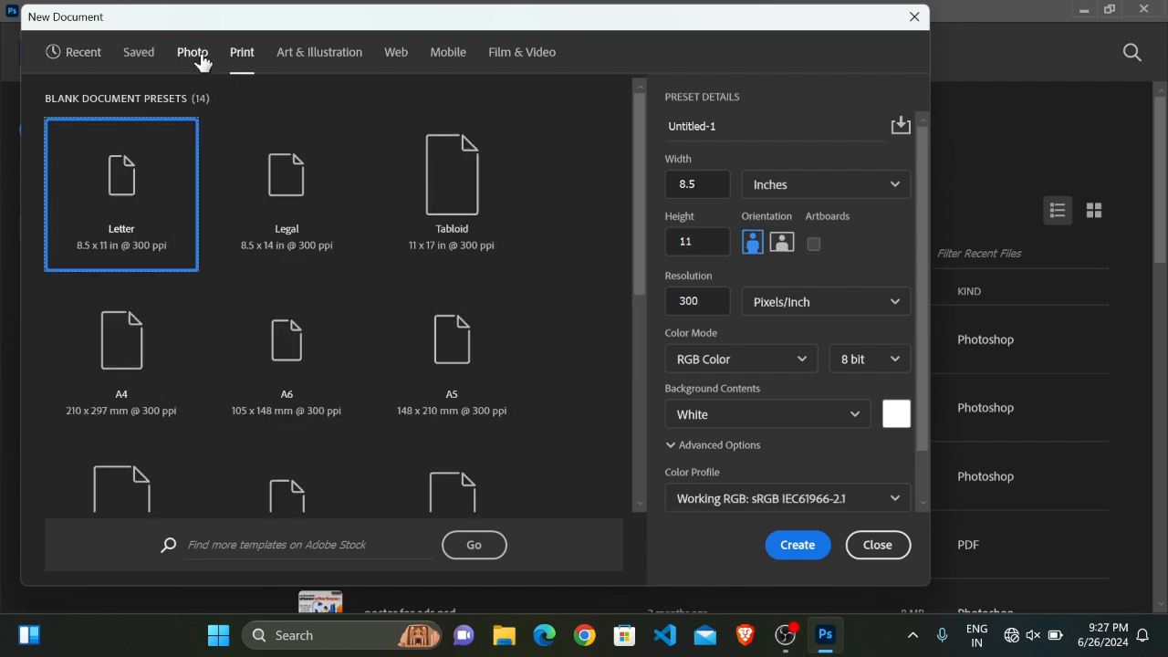
left_click(199, 56)
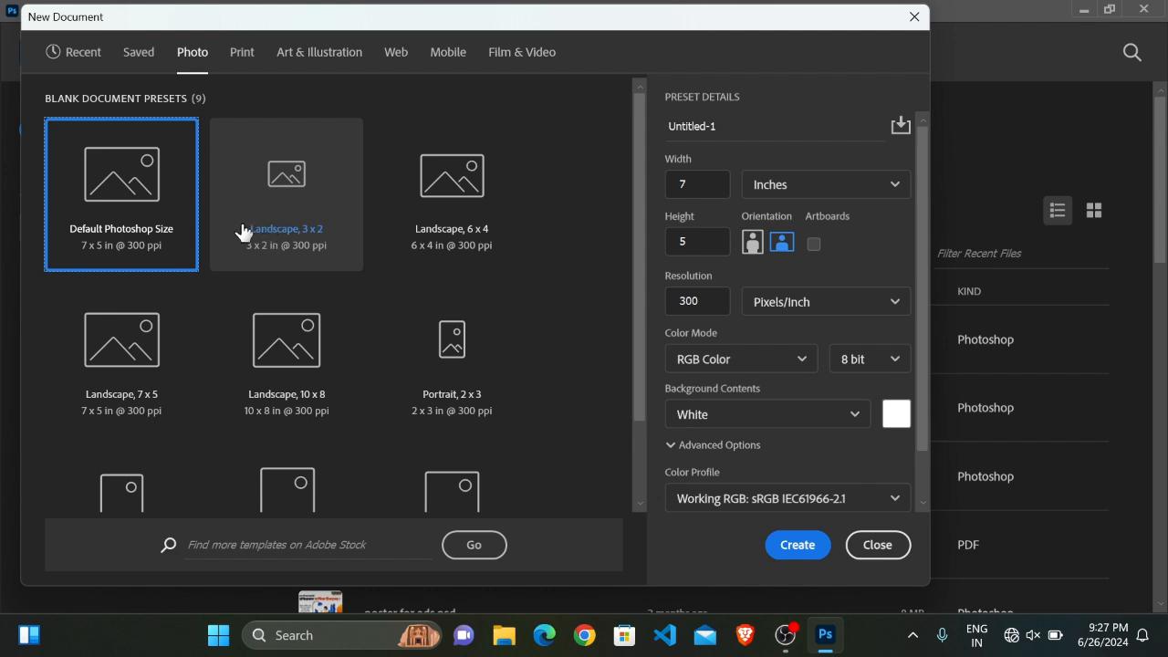
left_click(244, 63)
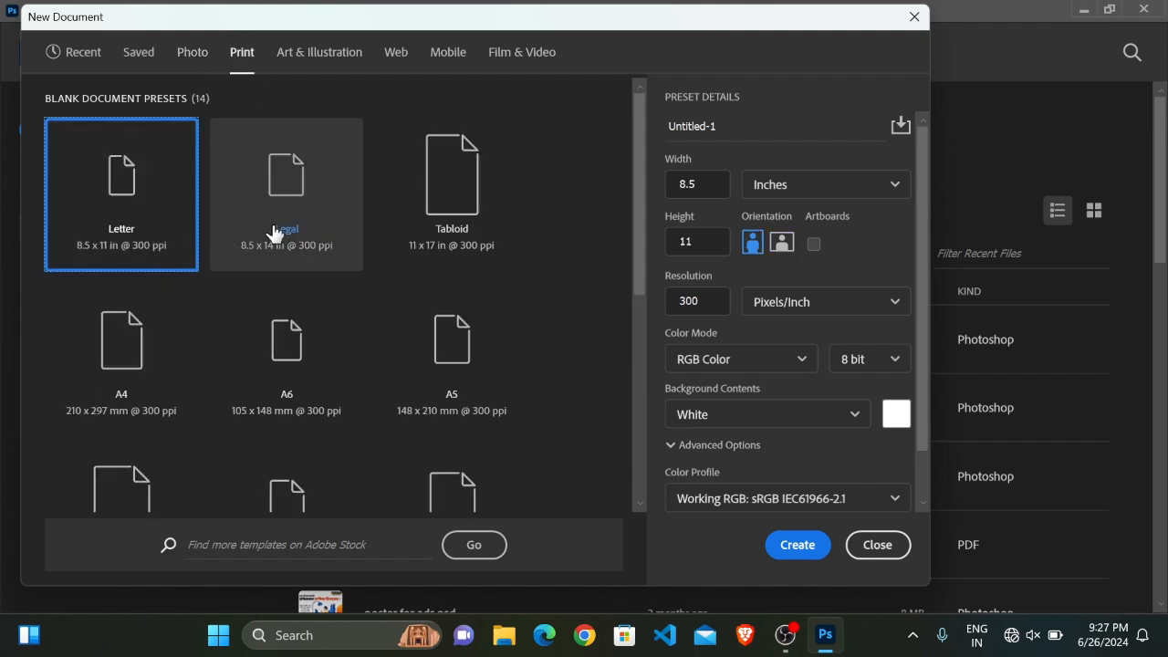
left_click(149, 354)
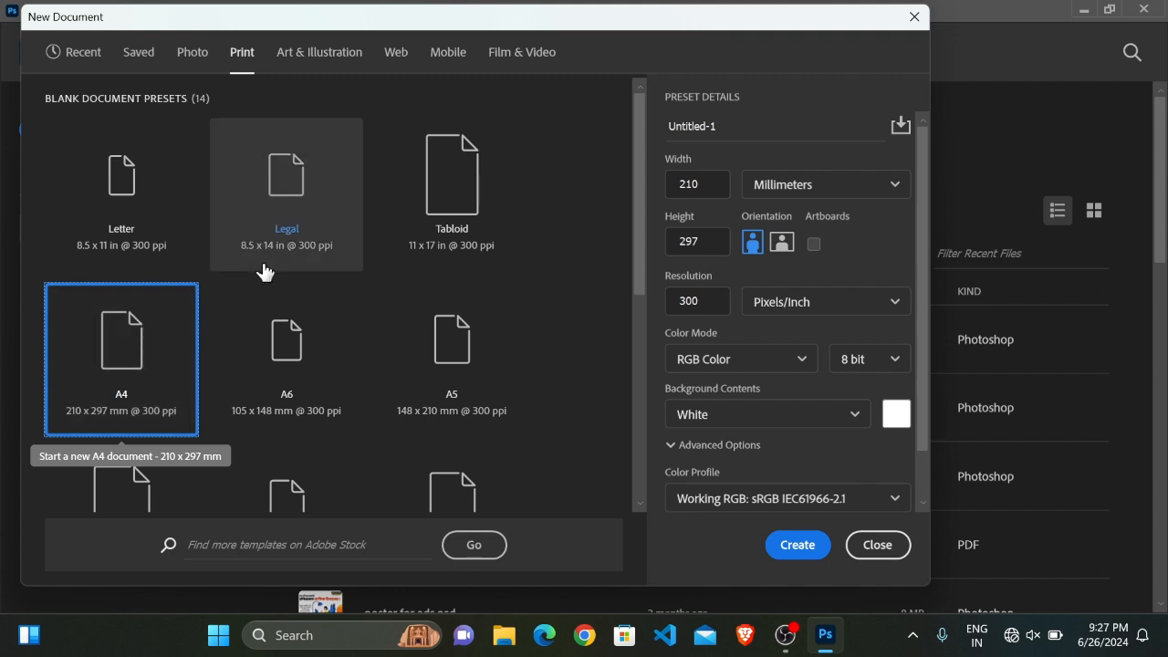
left_click(319, 52)
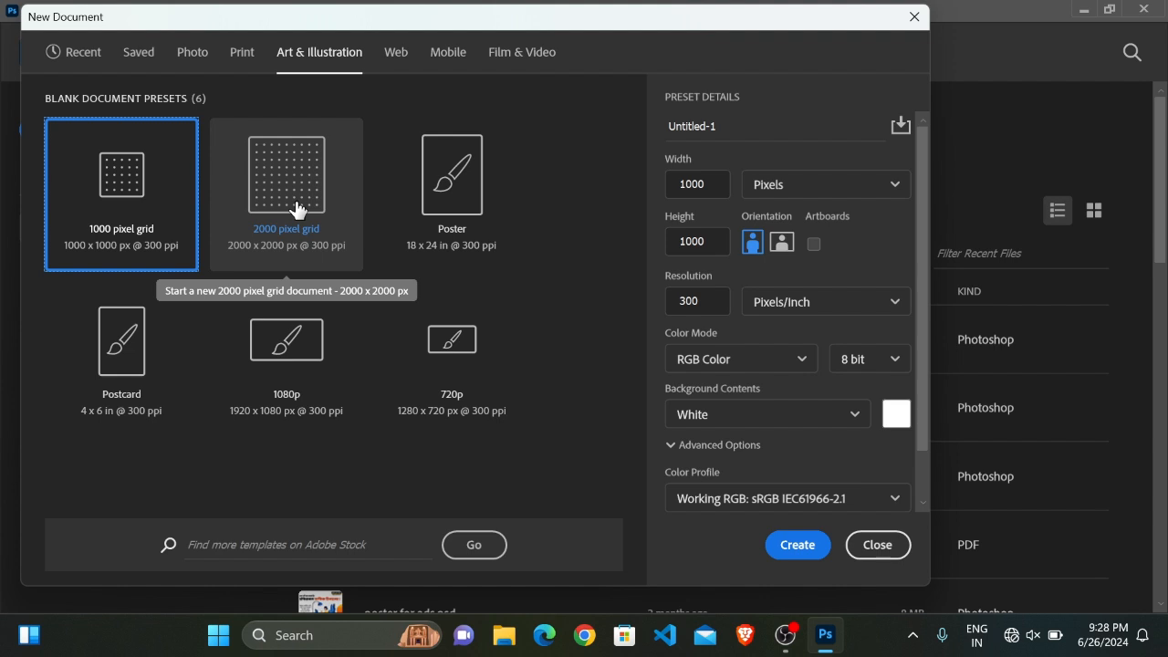
Switch to the Web document presets and name the new document Project 01.
left_click(393, 55)
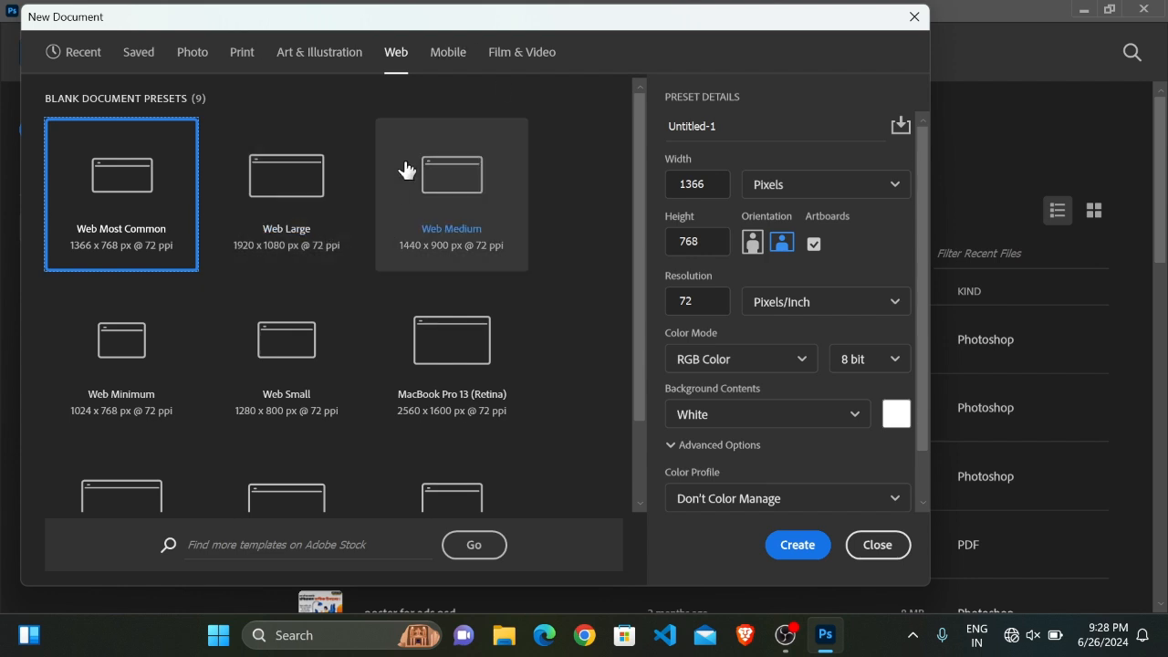
left_click_drag(591, 30, 597, 32)
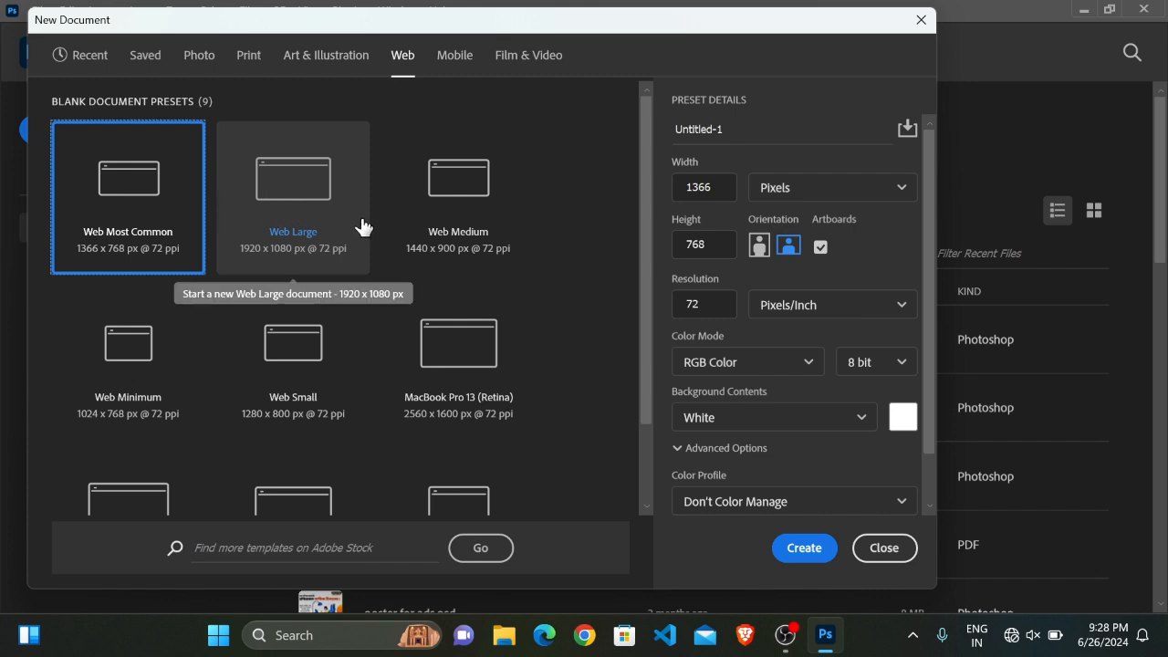
left_click_drag(815, 34, 802, 30)
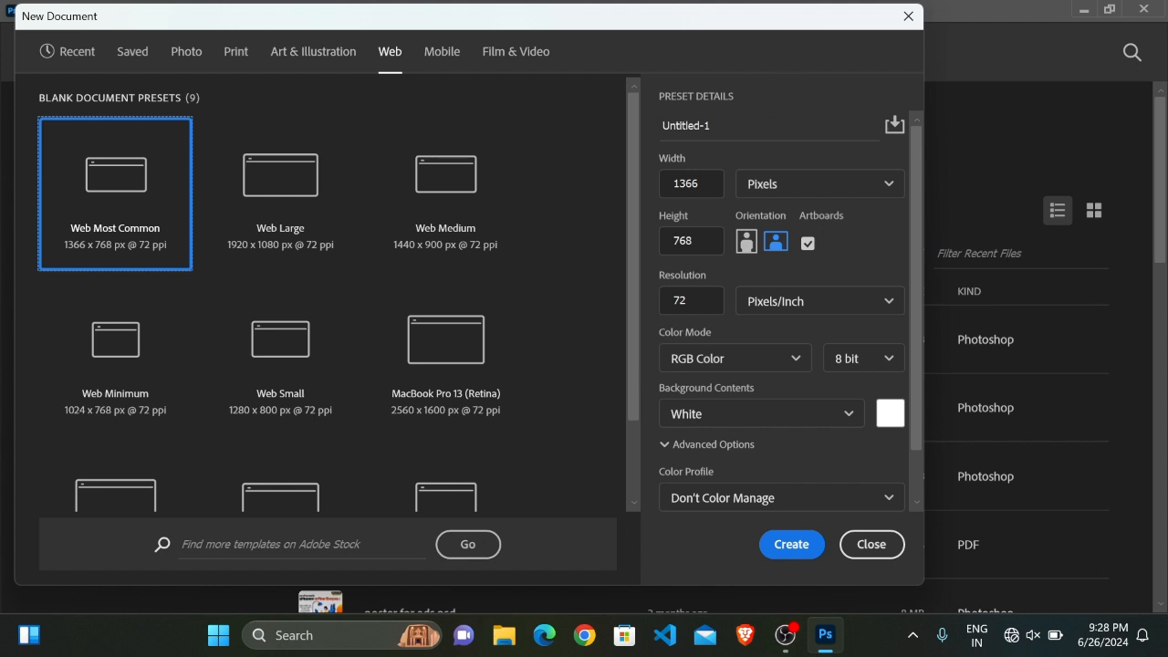
left_click_drag(717, 125, 662, 125)
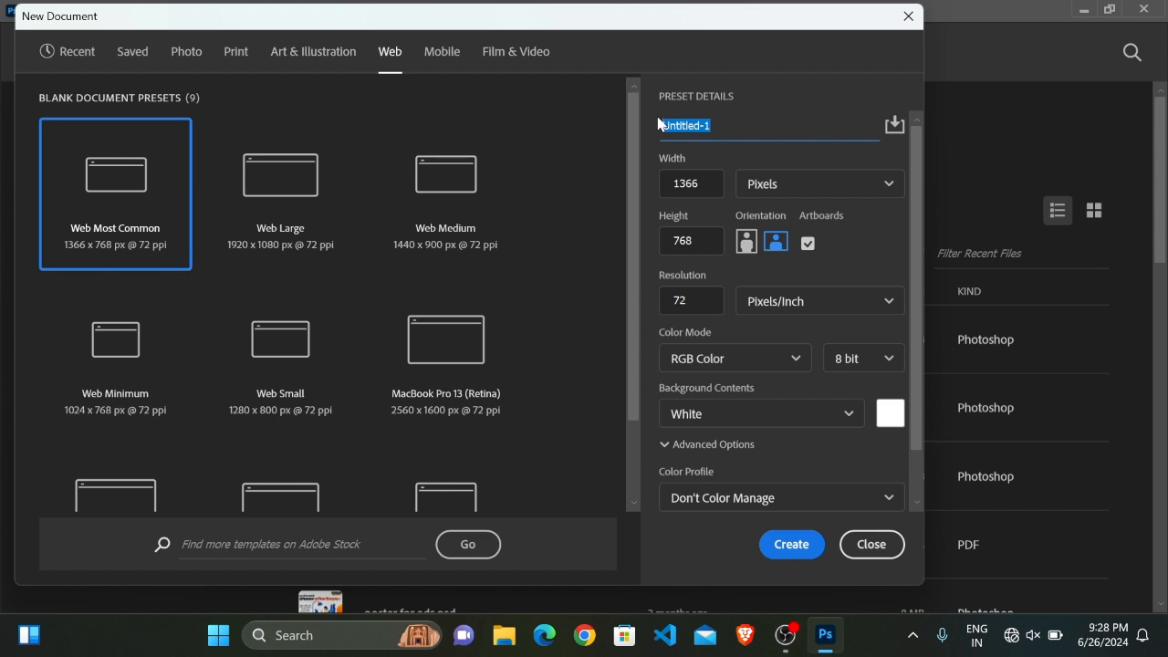
type("Project 01")
Set the document's width and height to 1080 pixels each.
left_click(691, 183)
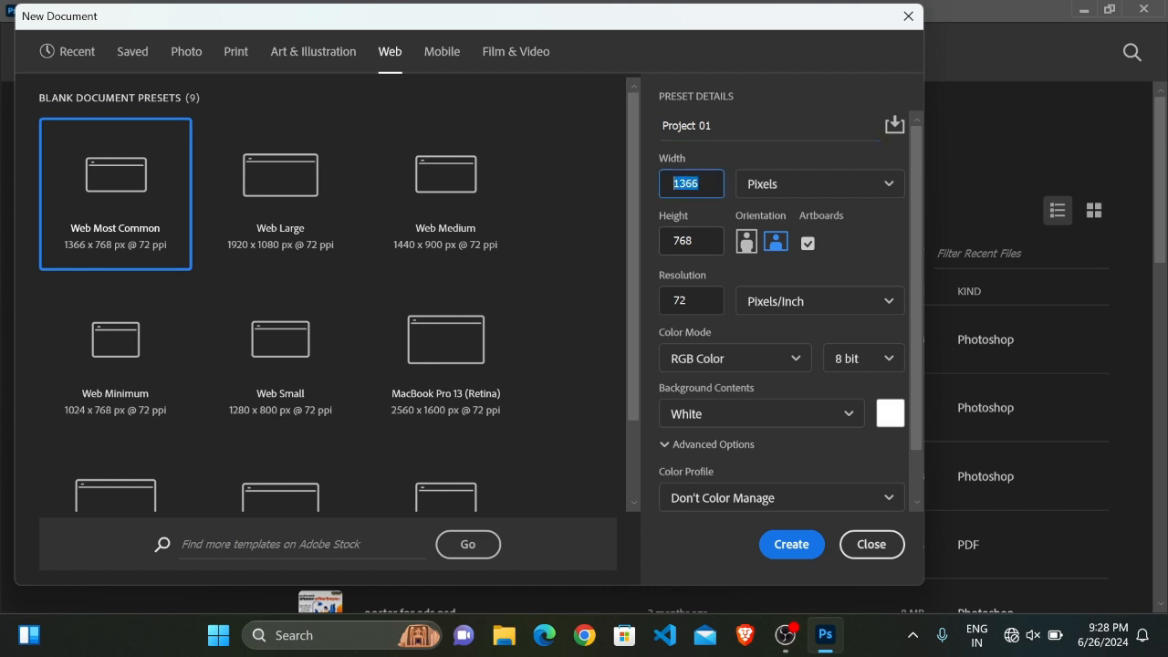
key("Tab")
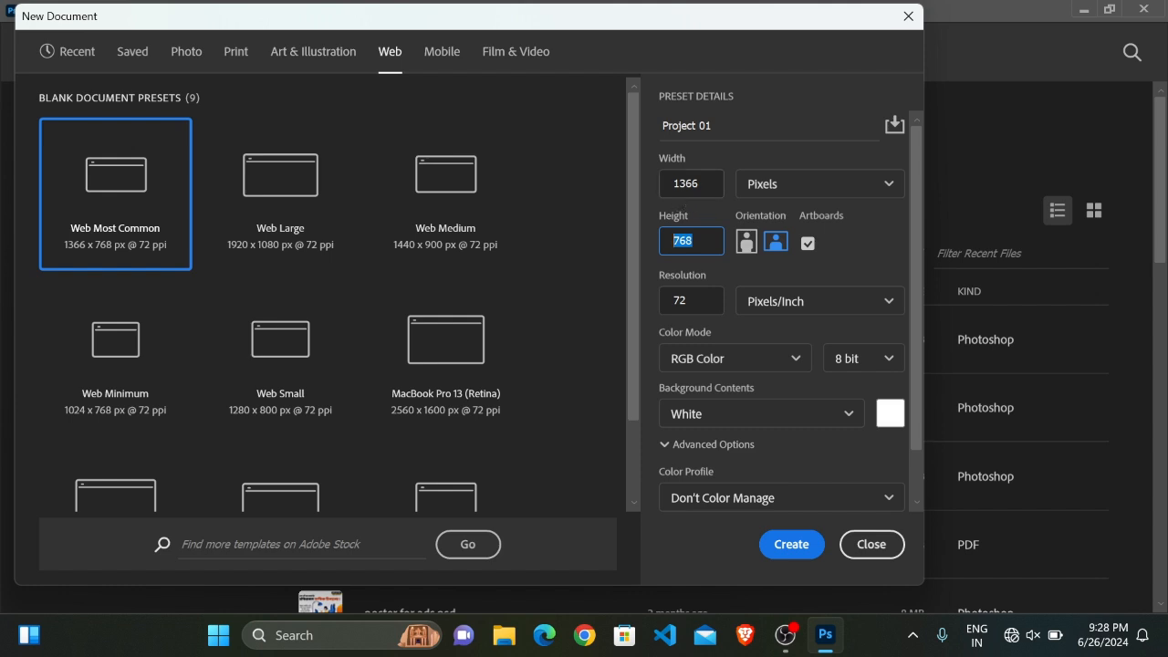
key("shift+Tab")
type("1080")
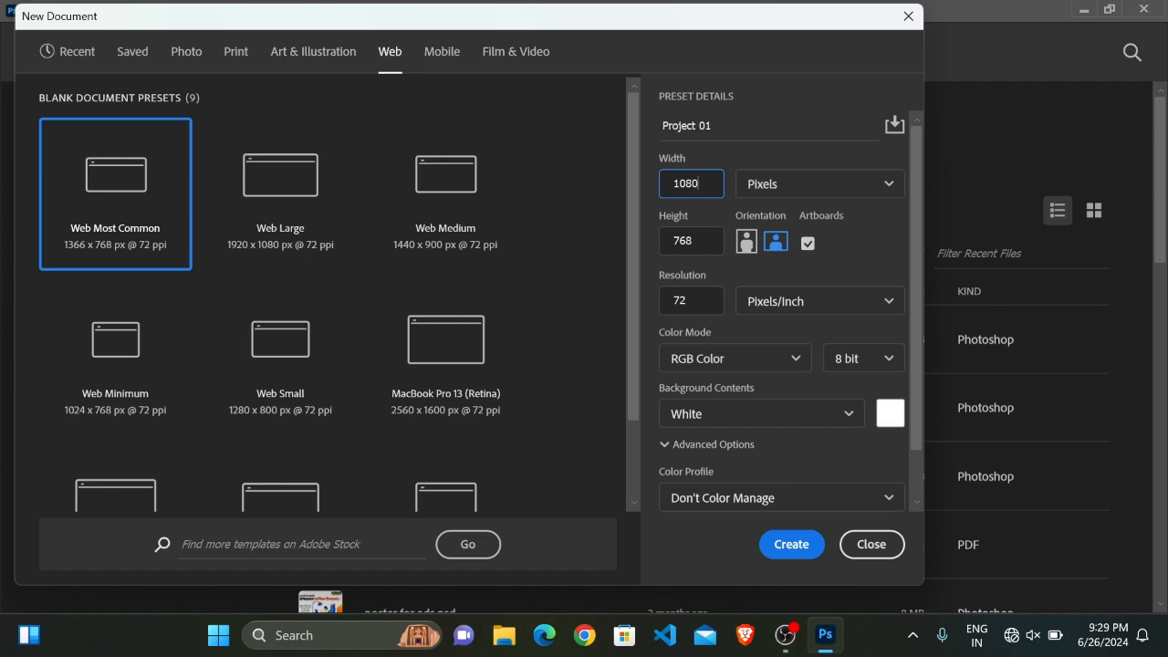
key("Tab")
type("1080")
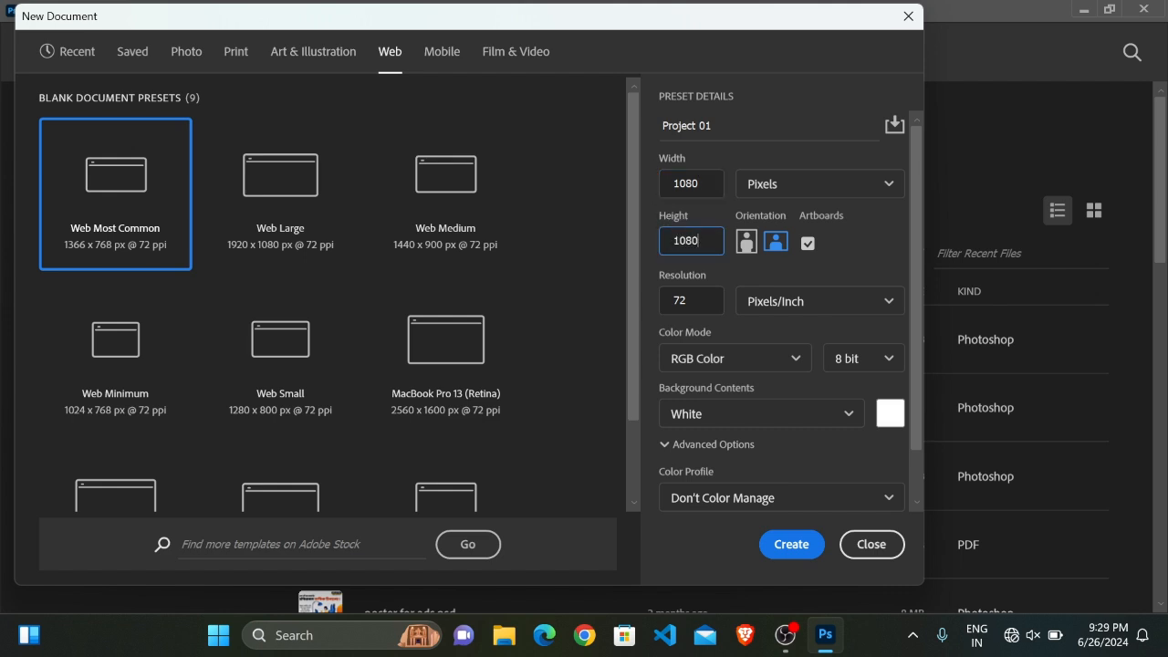
left_click(710, 160)
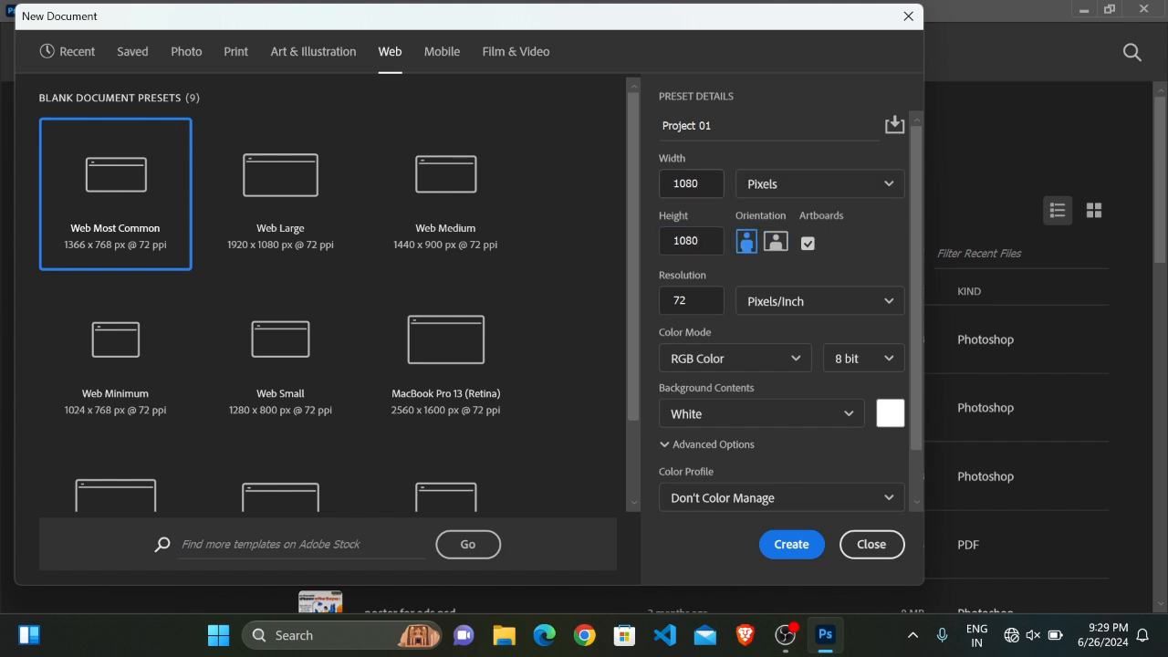
Try inches as the document's size unit and return it to pixels.
left_click(854, 186)
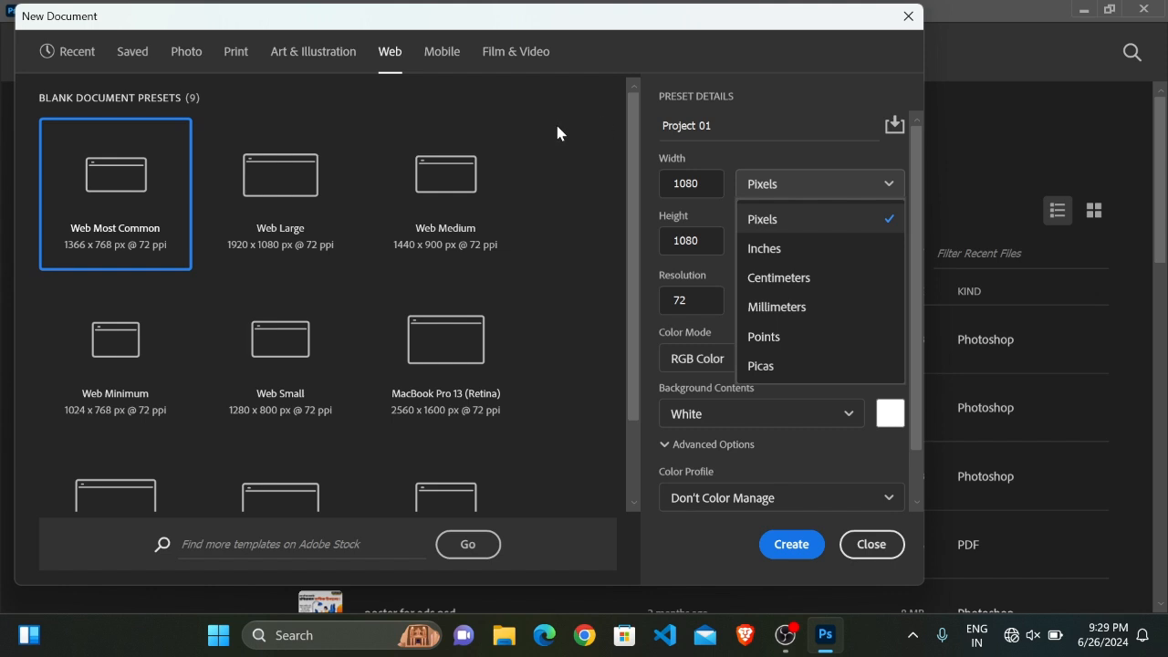
left_click(812, 223)
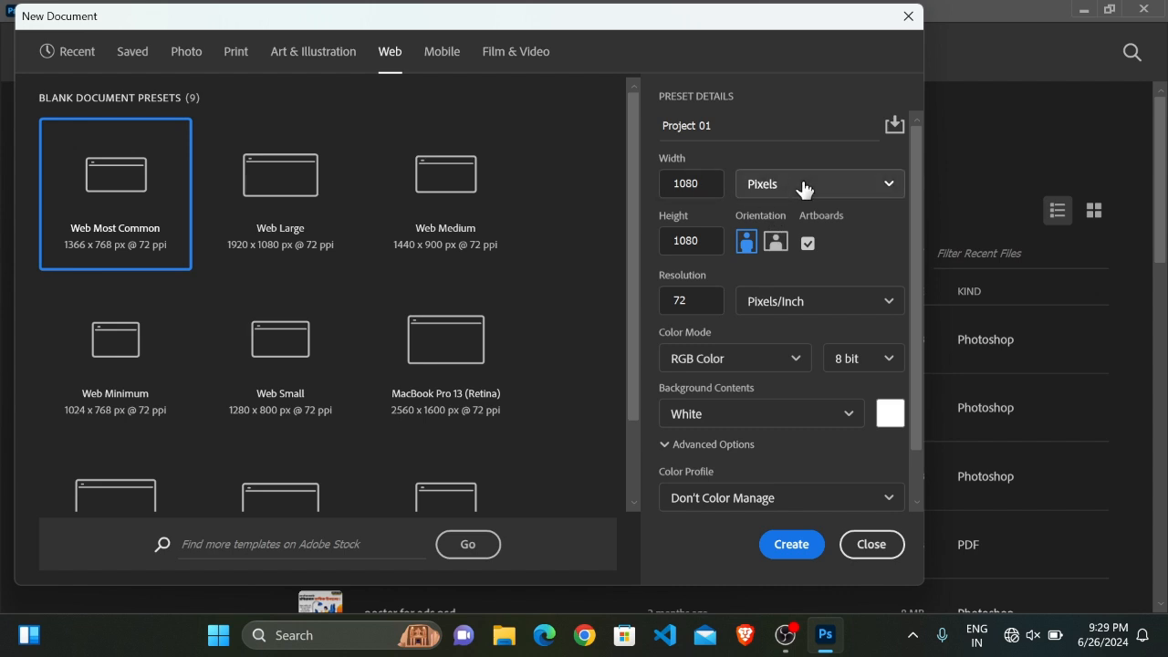
left_click(803, 188)
left_click(791, 252)
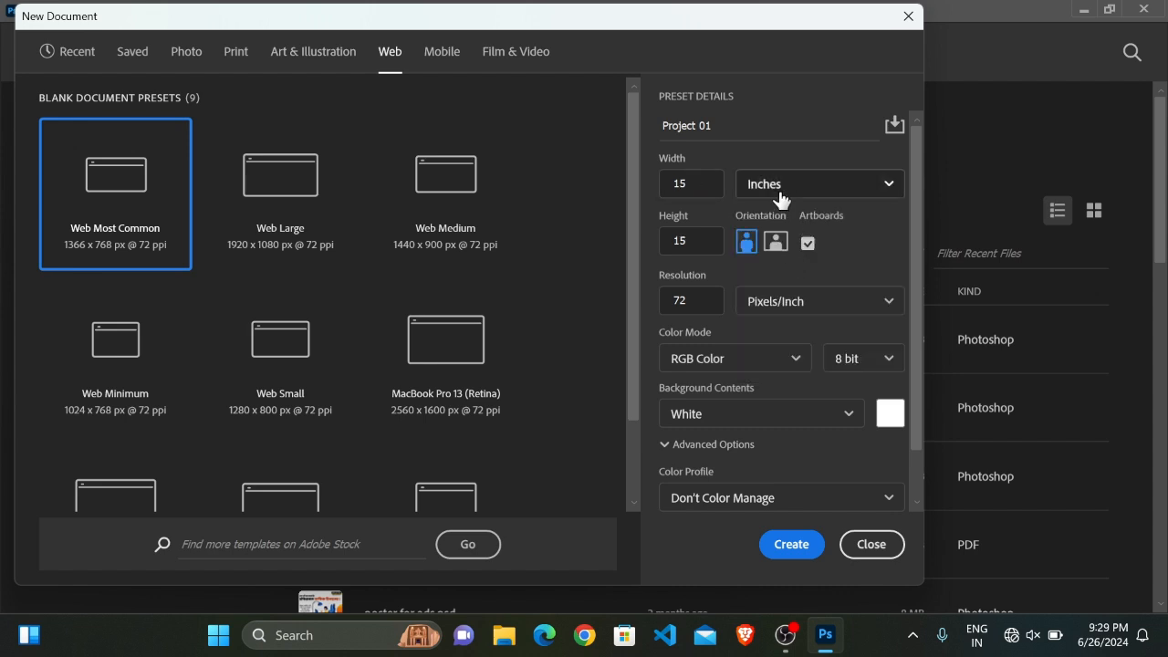
left_click(676, 182)
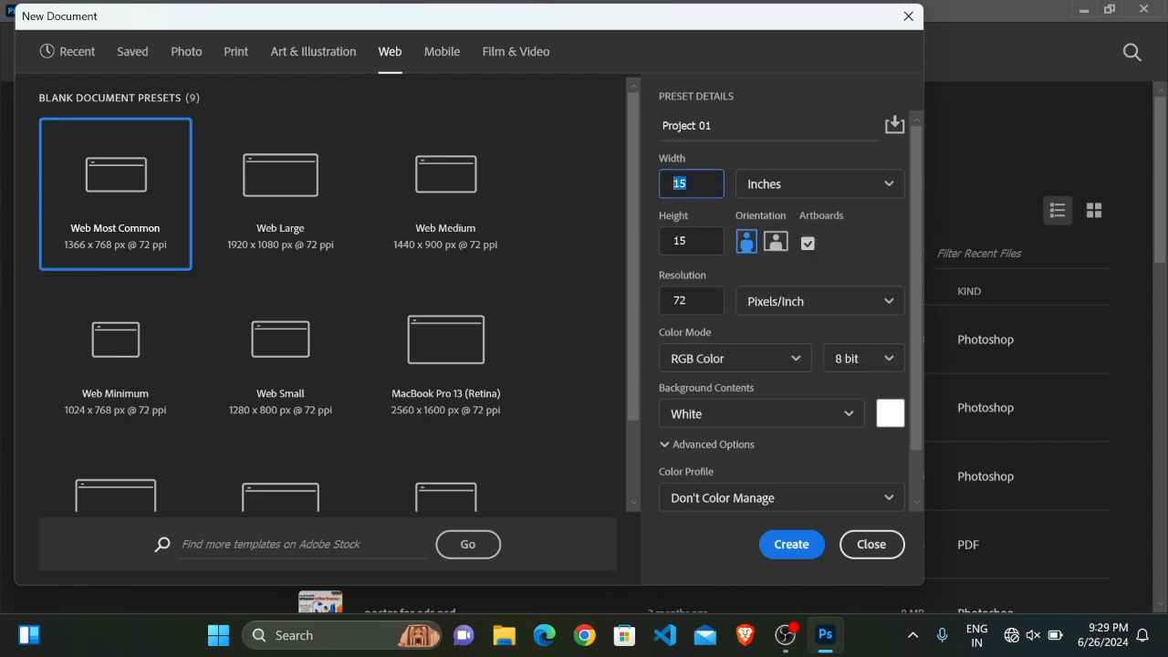
left_click(683, 183)
left_click(762, 184)
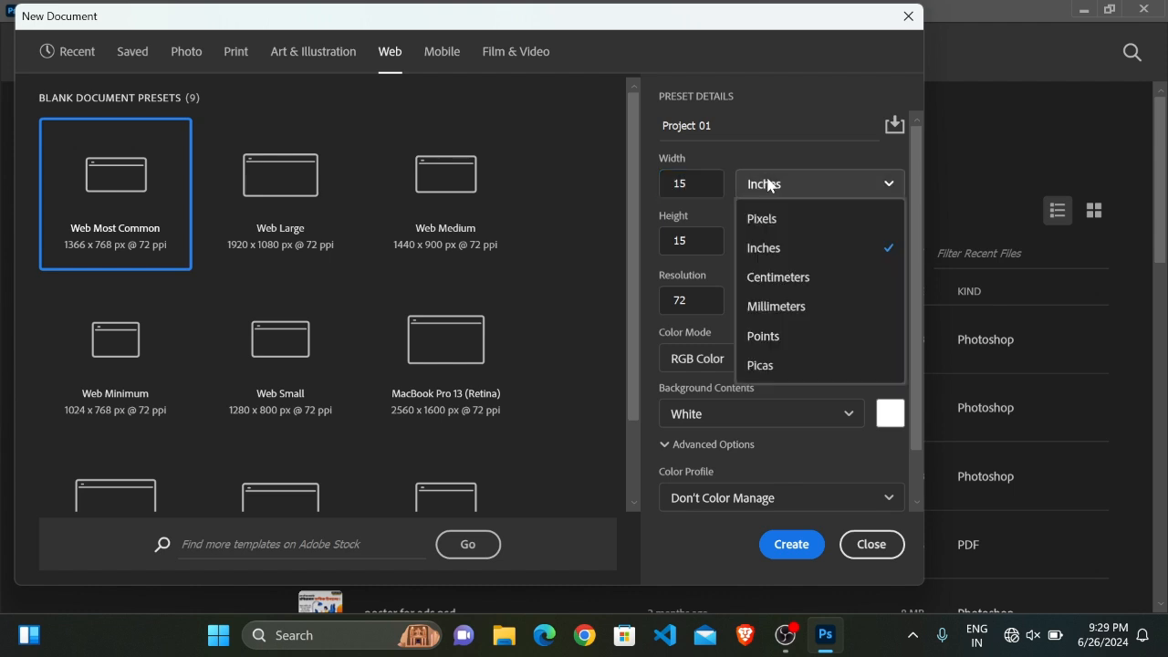
left_click(797, 228)
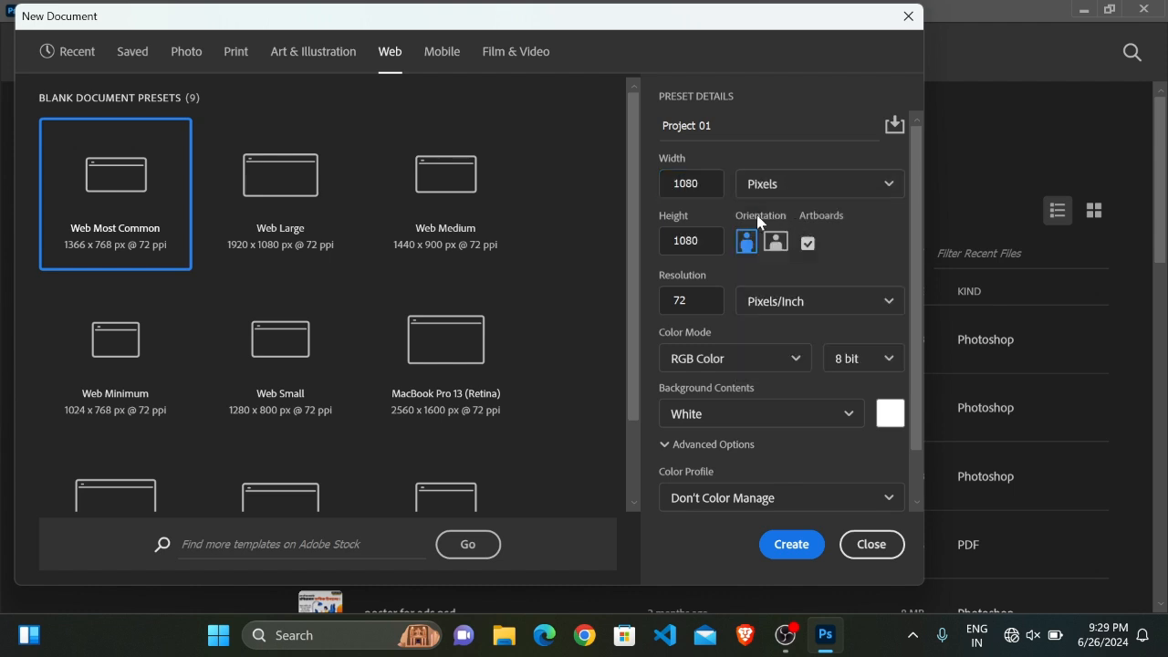
Try the landscape orientation for the document and return it to portrait.
left_click(689, 183)
left_click(852, 234)
left_click(775, 241)
left_click(747, 241)
left_click(786, 637)
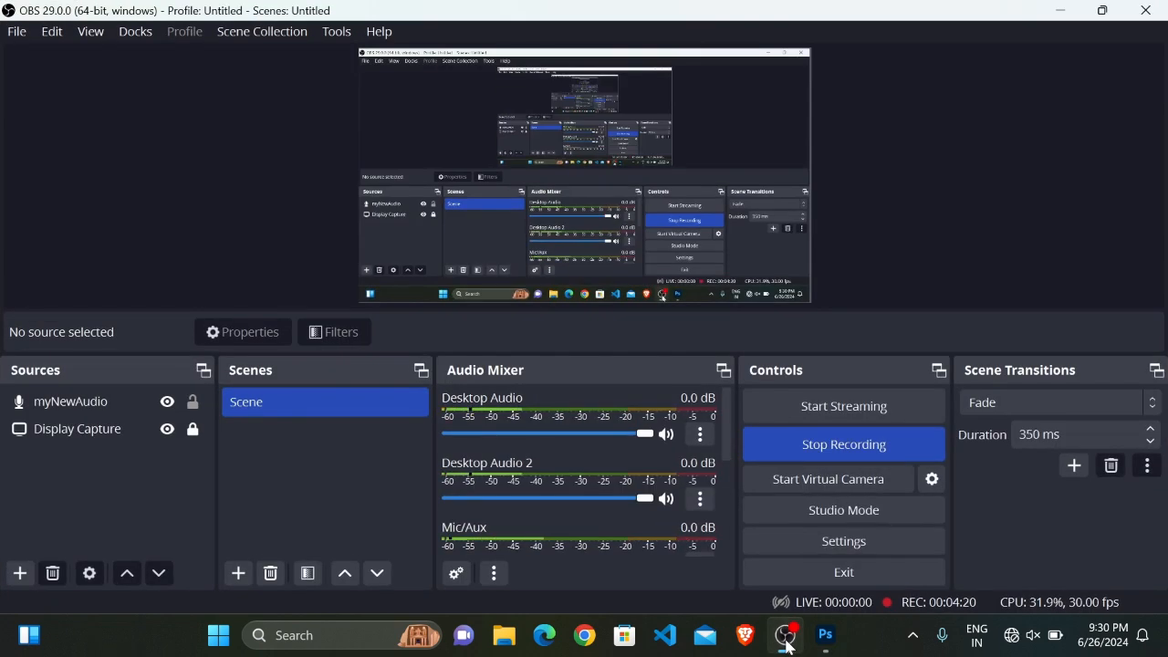
left_click(787, 639)
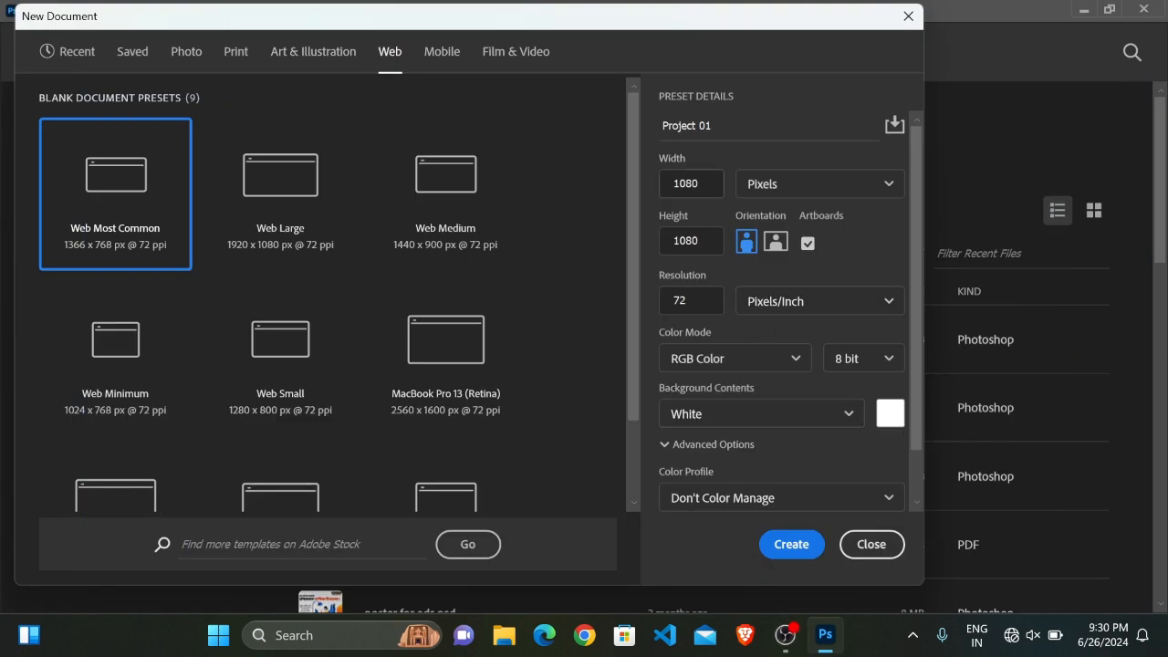
left_click(691, 183)
key("Tab")
left_click(687, 183)
Turn off artboards for the new document and review the available resolution units.
left_click(808, 244)
scroll(750, 274, "down", 1)
scroll(751, 277, "up", 1)
left_click_drag(687, 301, 670, 301)
left_click(864, 252)
left_click(816, 305)
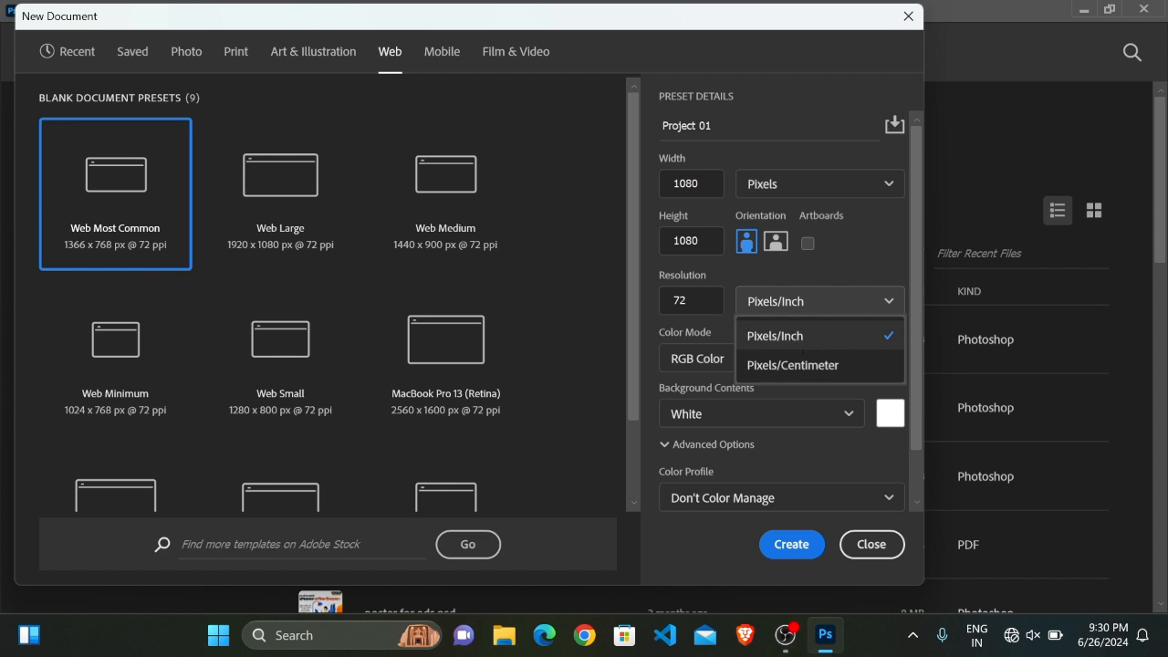
key("Escape")
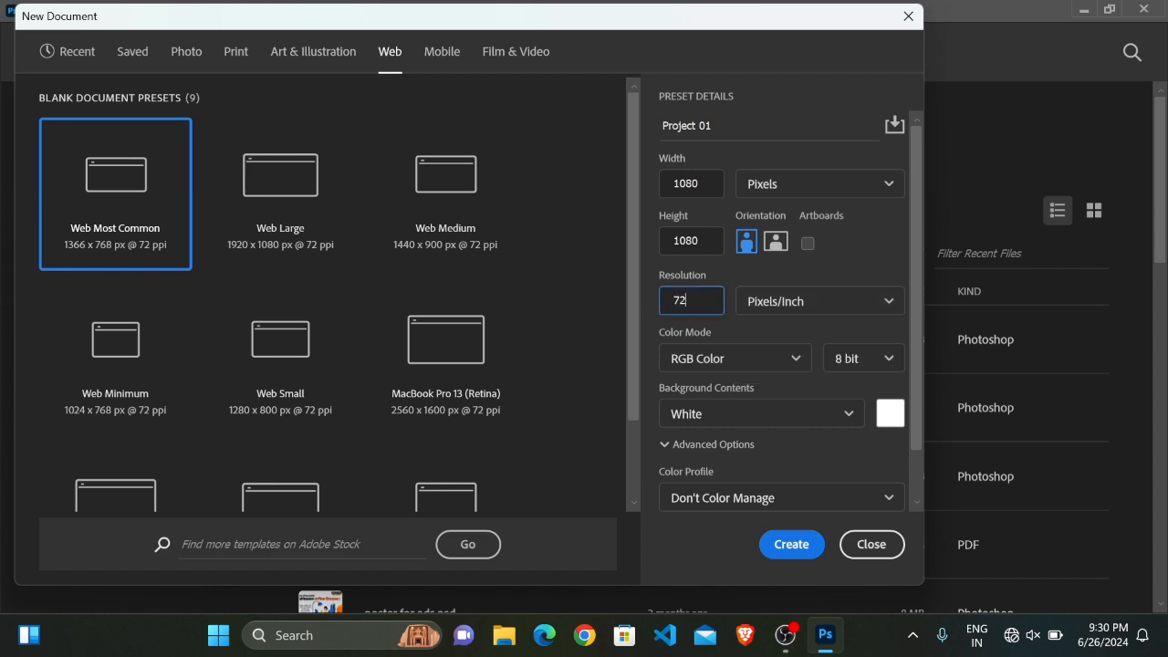
Try a resolution of 300 pixels/inch for the document and set it back to 72.
left_click_drag(686, 301, 643, 301)
type("300")
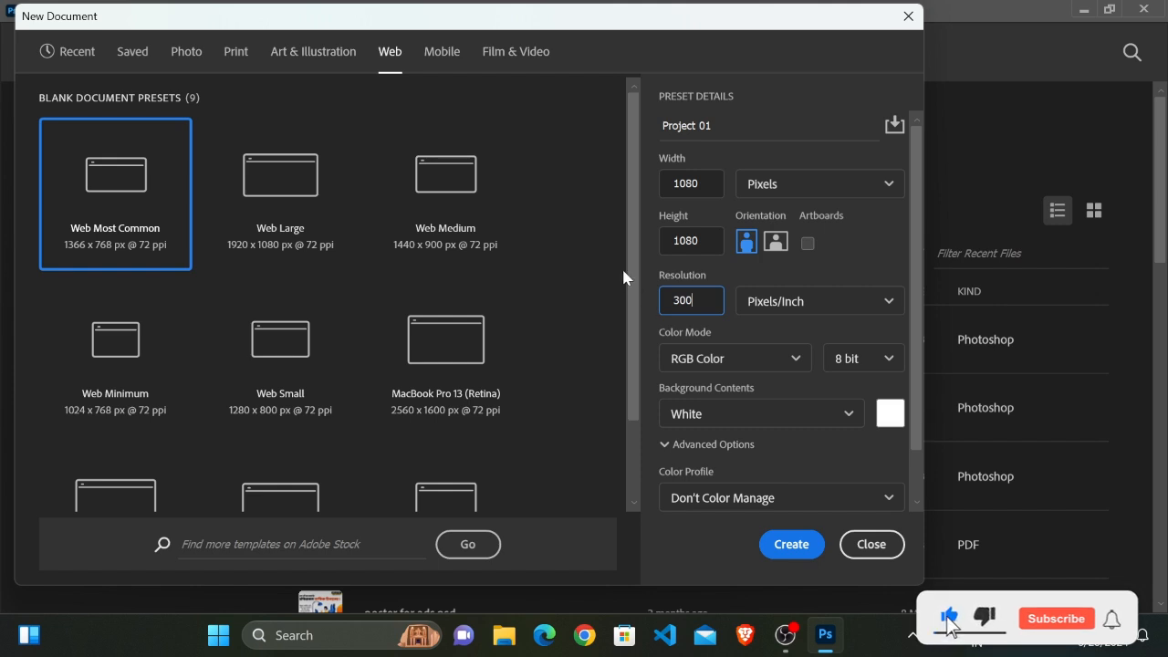
double_click(660, 300)
type("300")
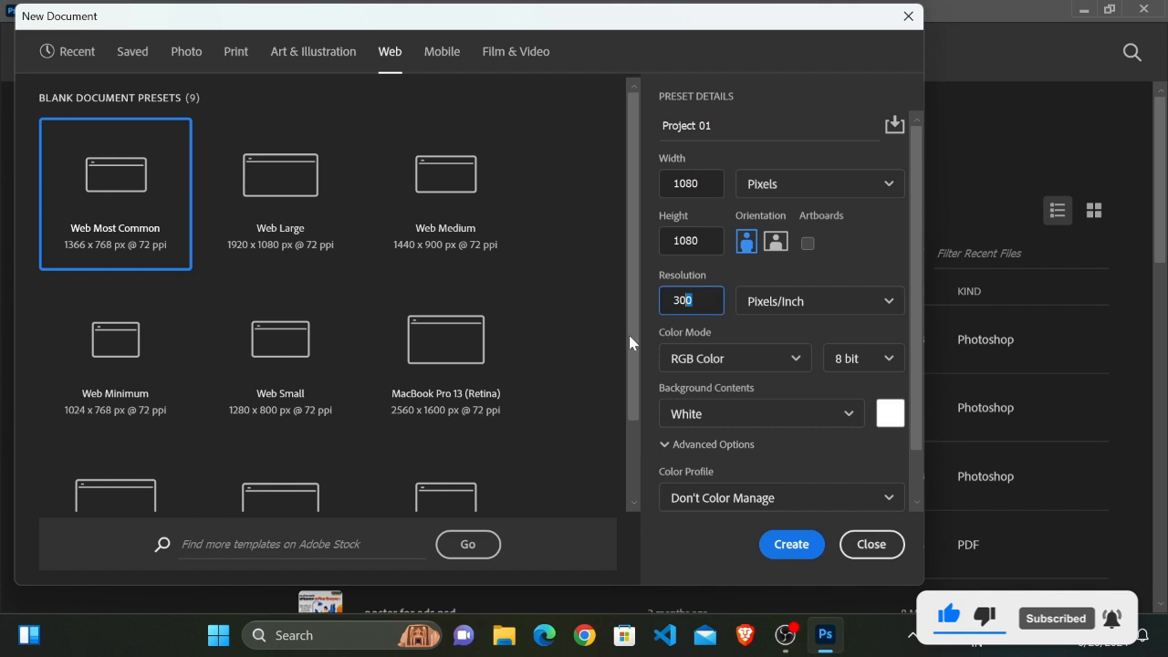
key("shift+Left")
key("shift+Left")
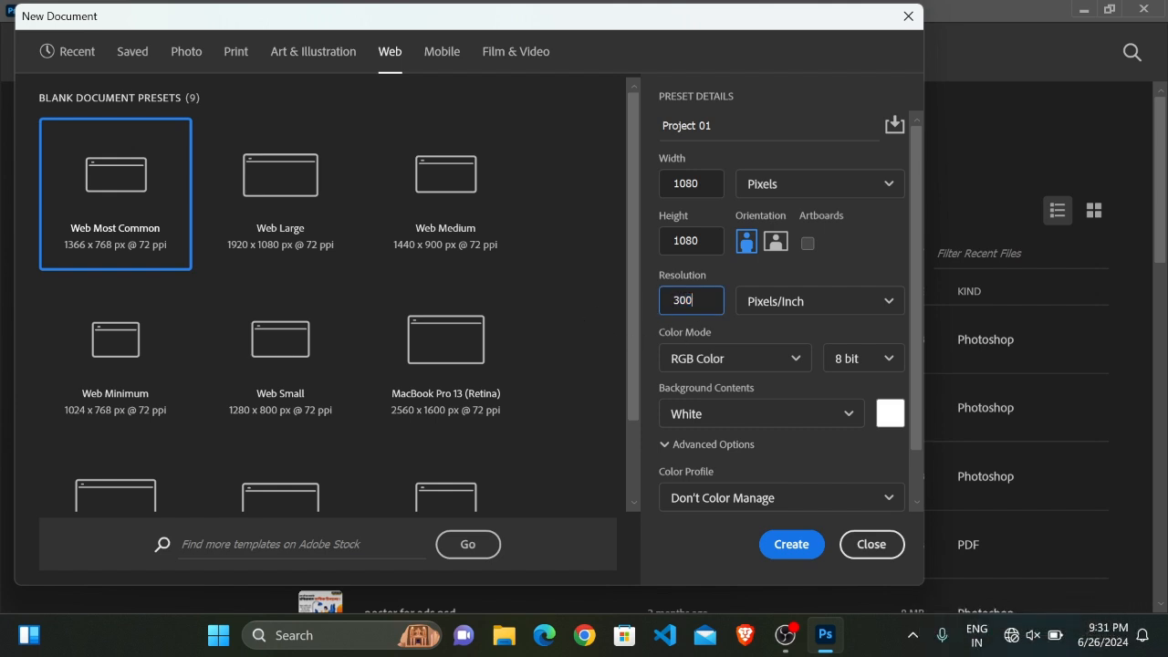
type("72")
left_click(852, 249)
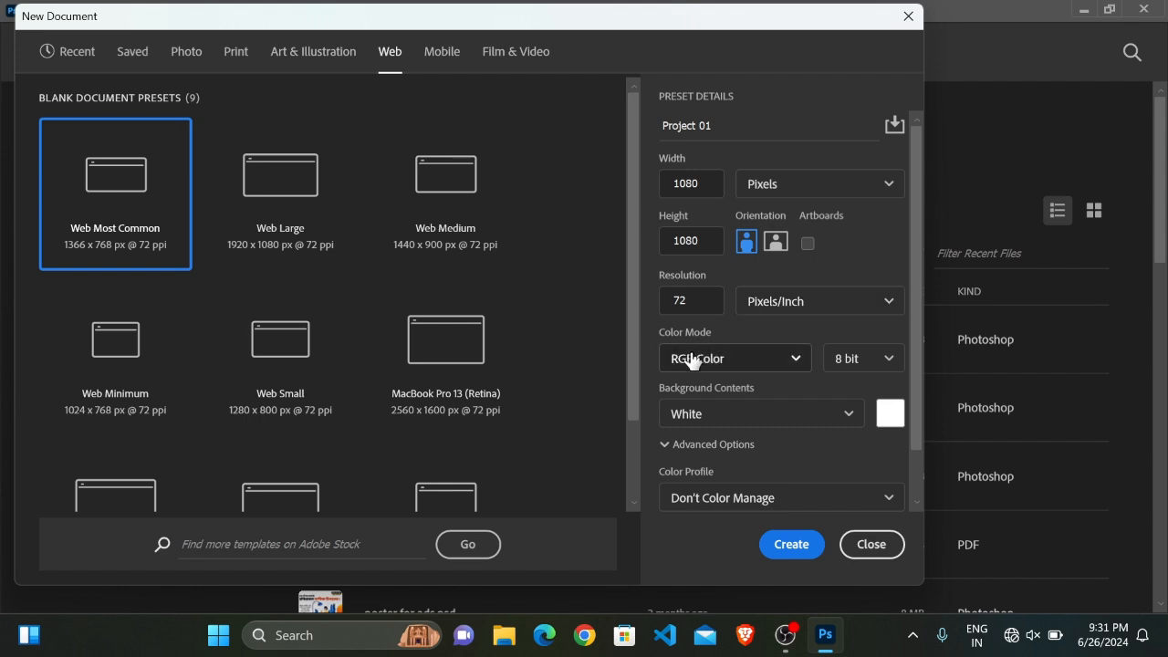
Review the document's color mode options, try CMYK Color and return the mode to RGB Color.
left_click(767, 359)
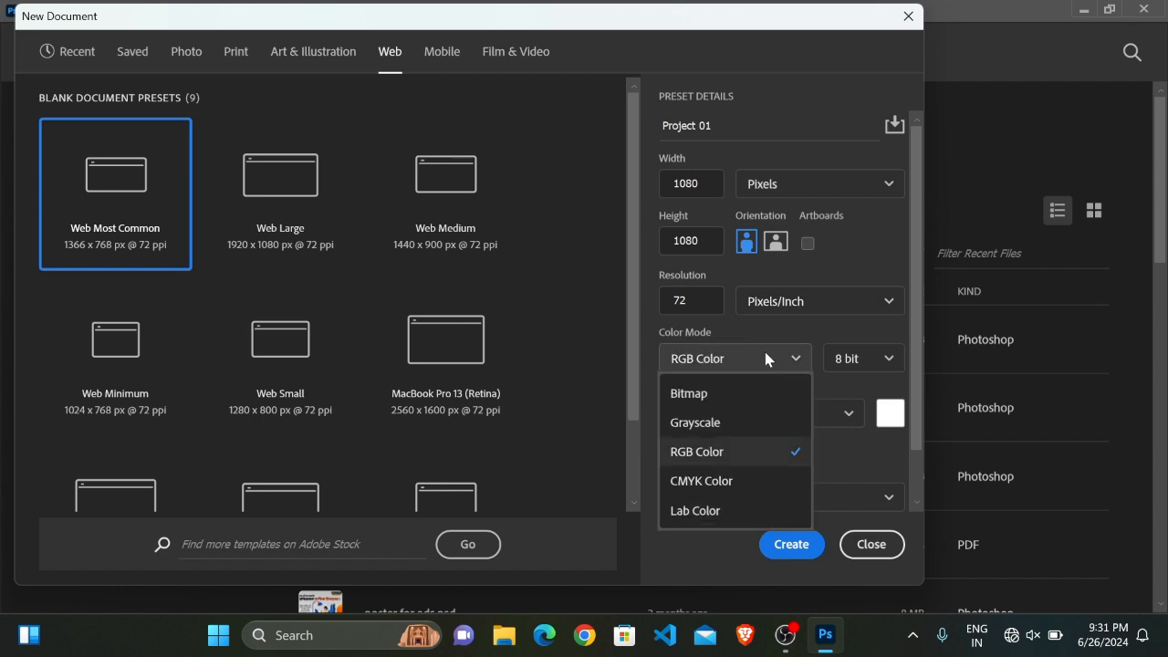
left_click(701, 456)
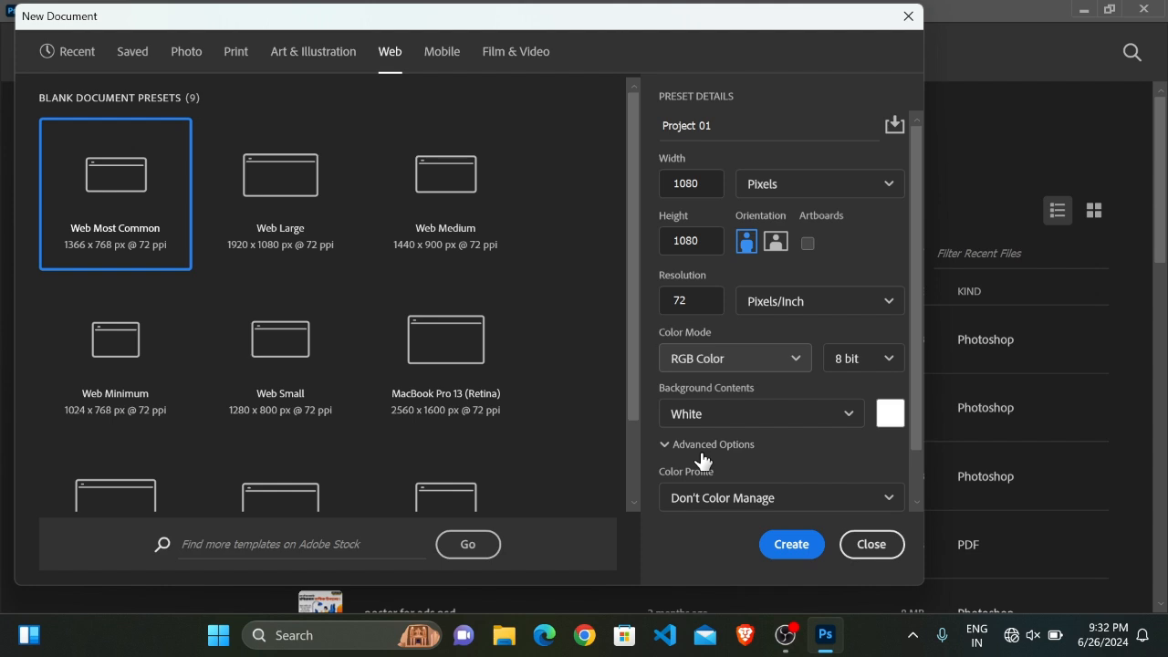
left_click(766, 361)
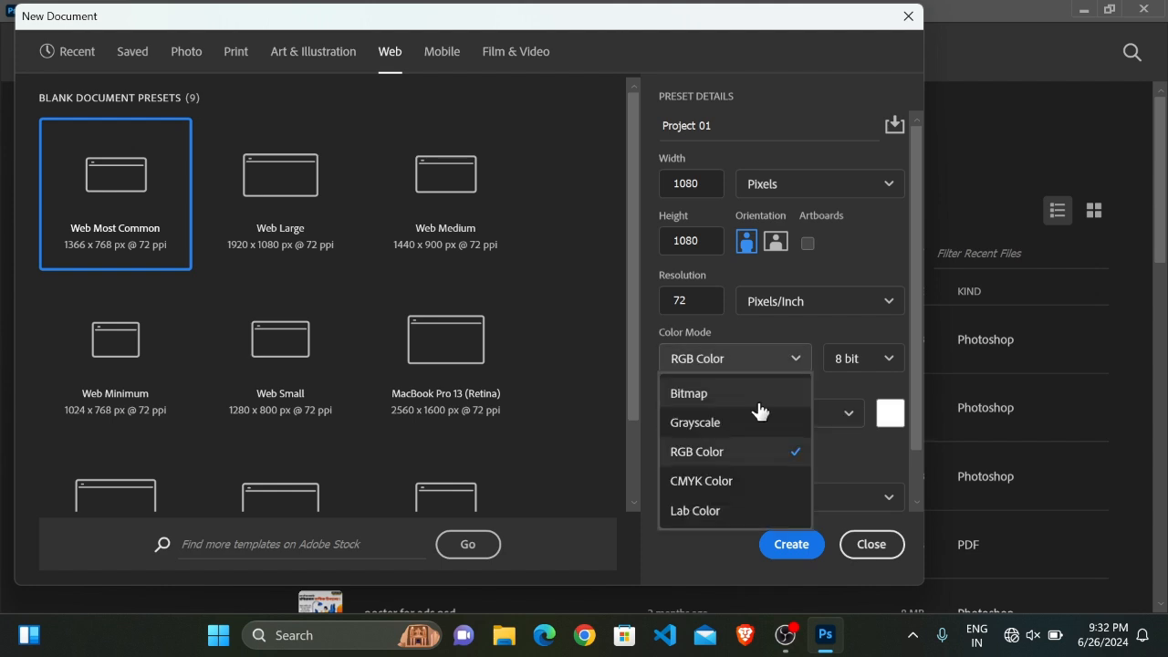
left_click(760, 487)
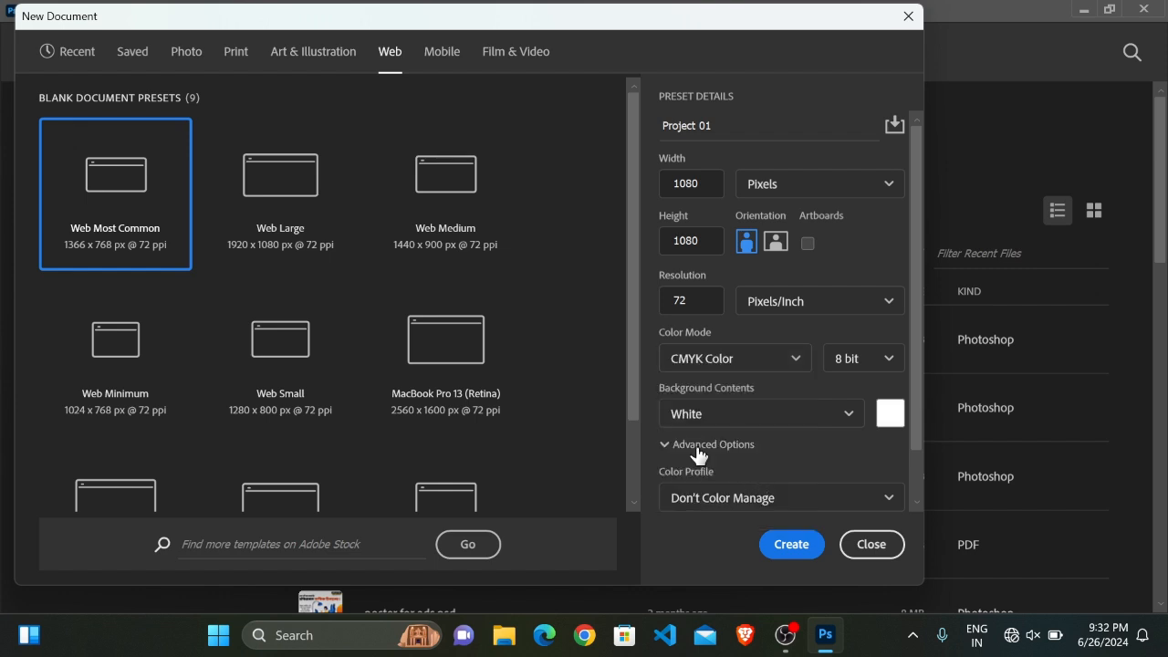
left_click(751, 356)
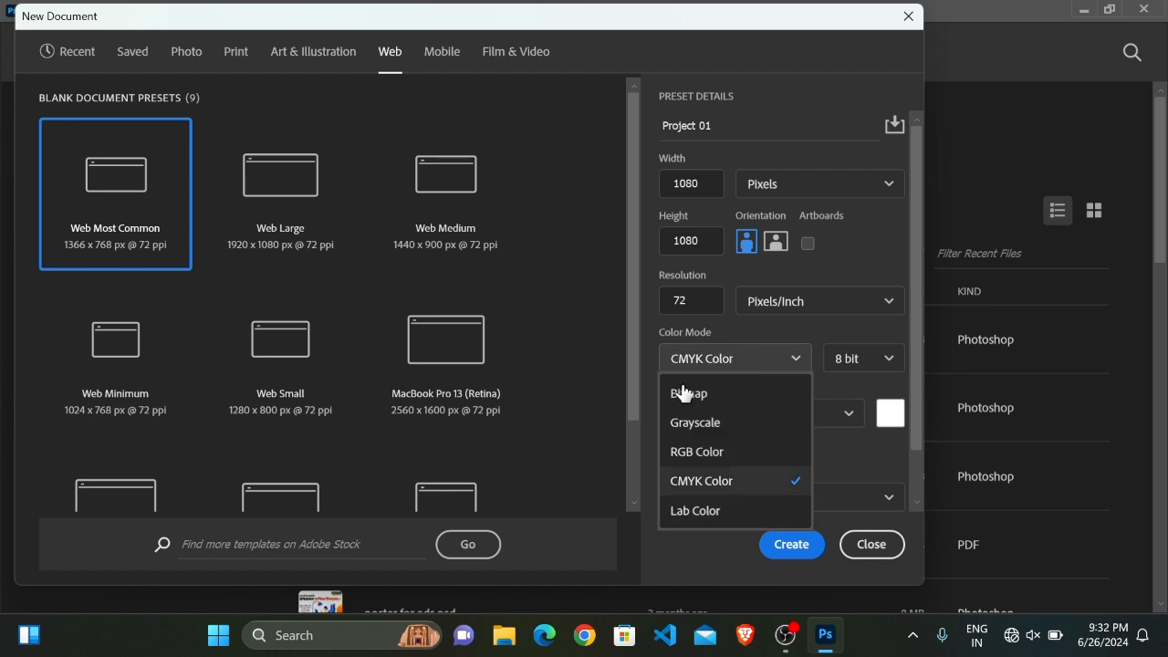
left_click(701, 453)
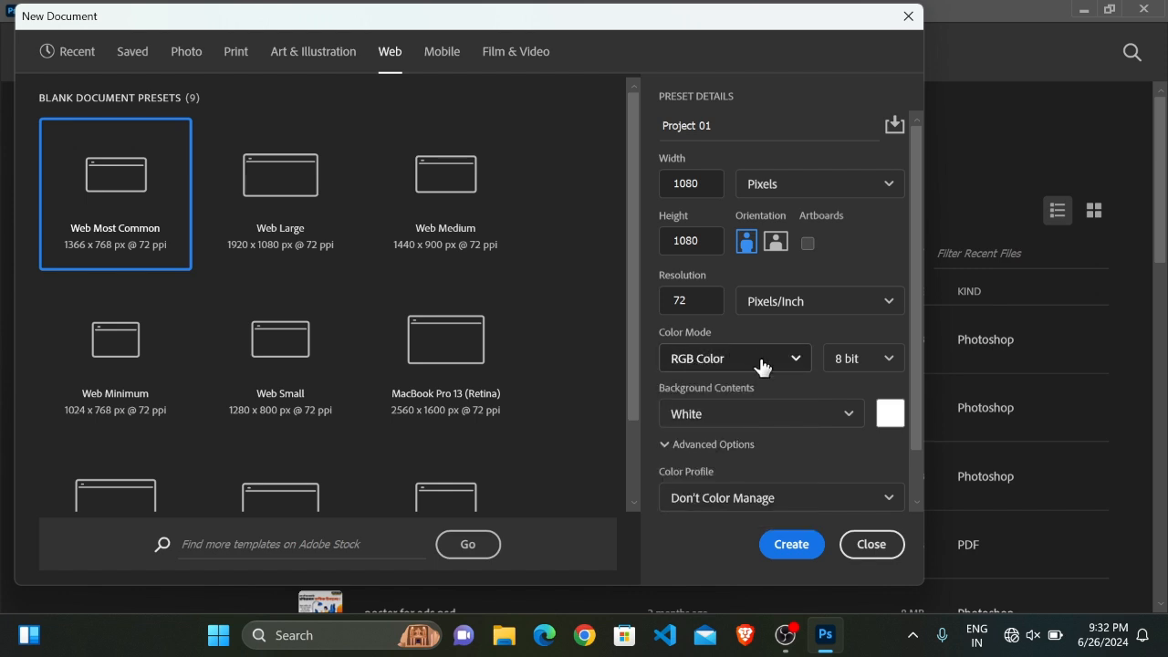
Review the bit depth and background contents options, keeping 8 bit and White.
left_click(889, 362)
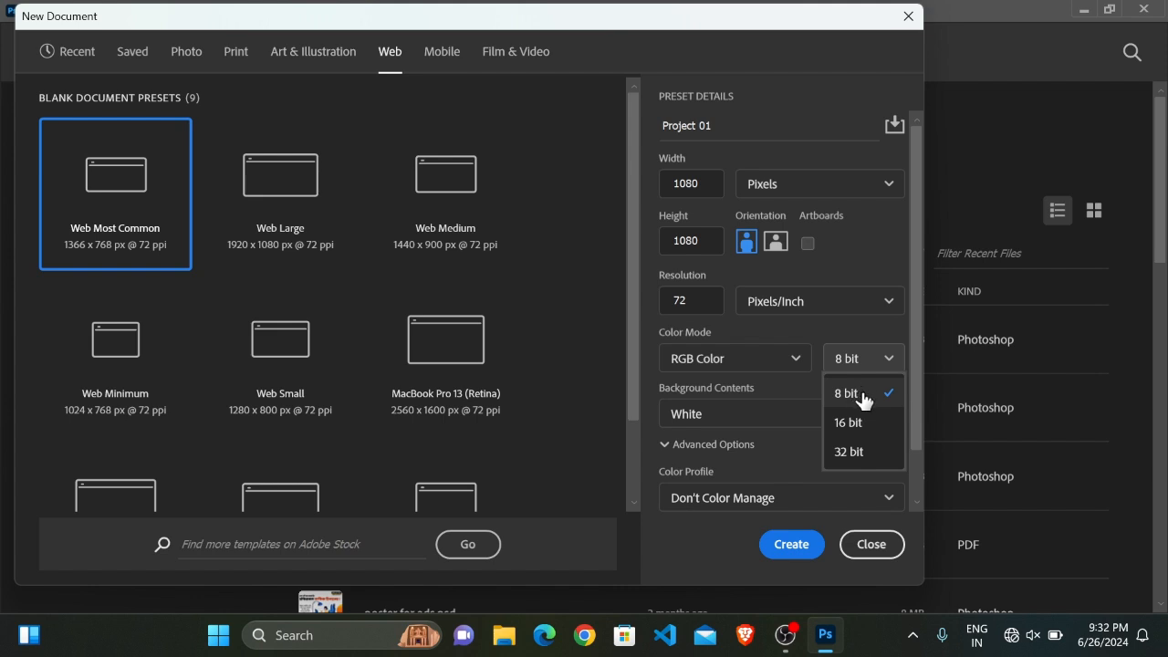
left_click(865, 395)
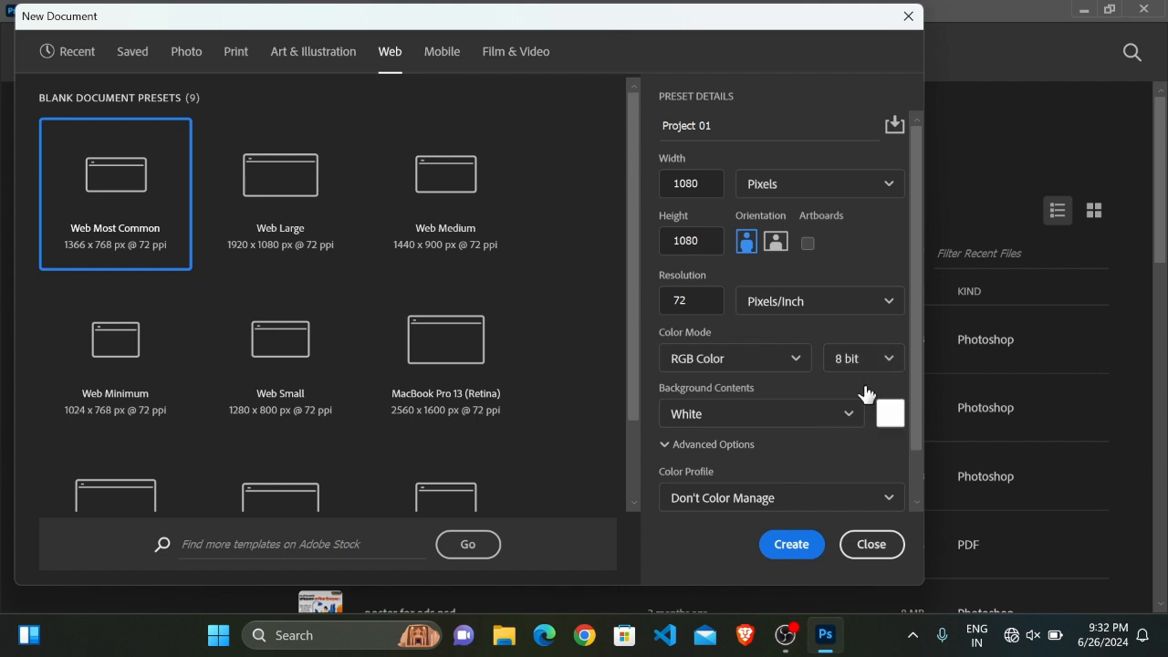
left_click(848, 360)
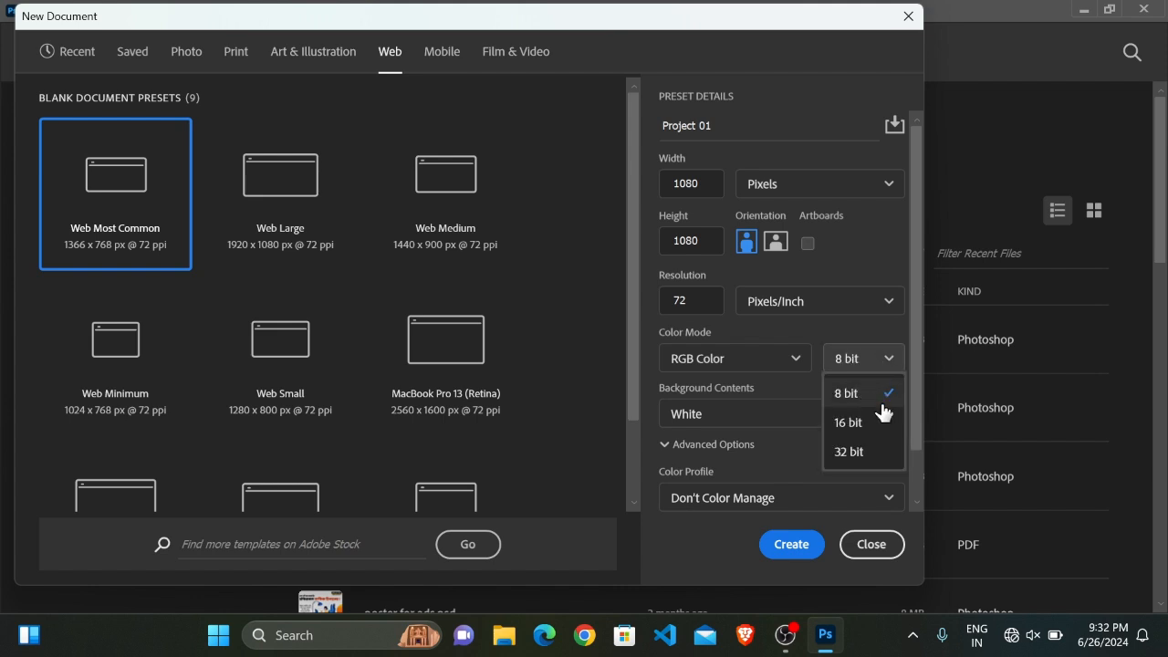
left_click(872, 397)
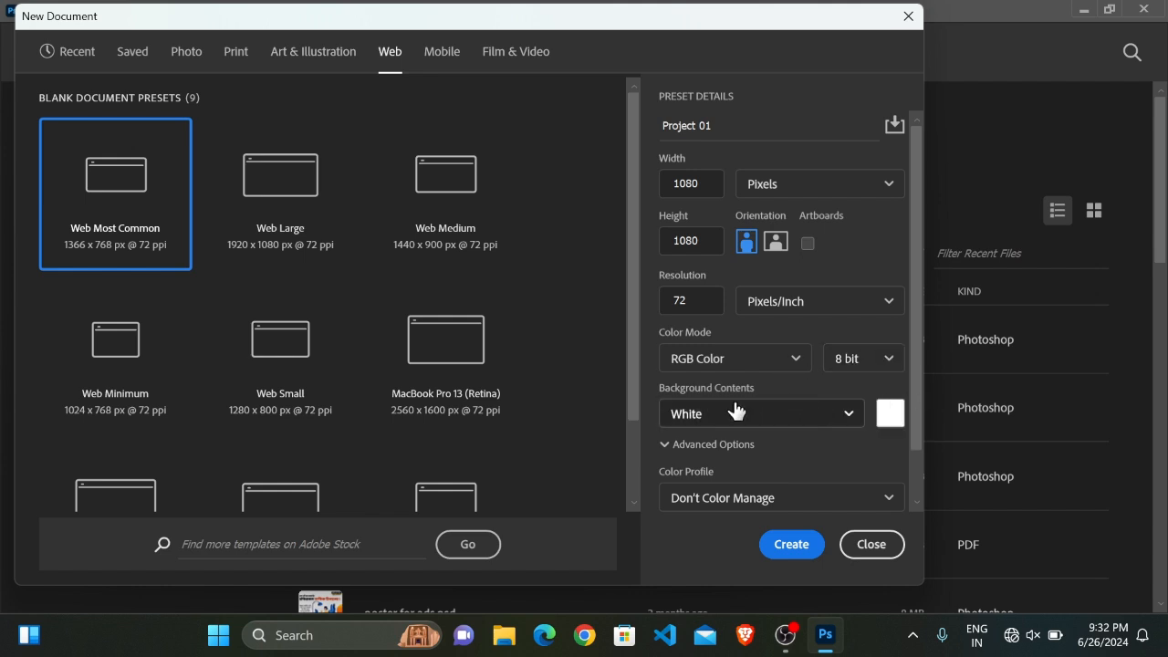
left_click(762, 417)
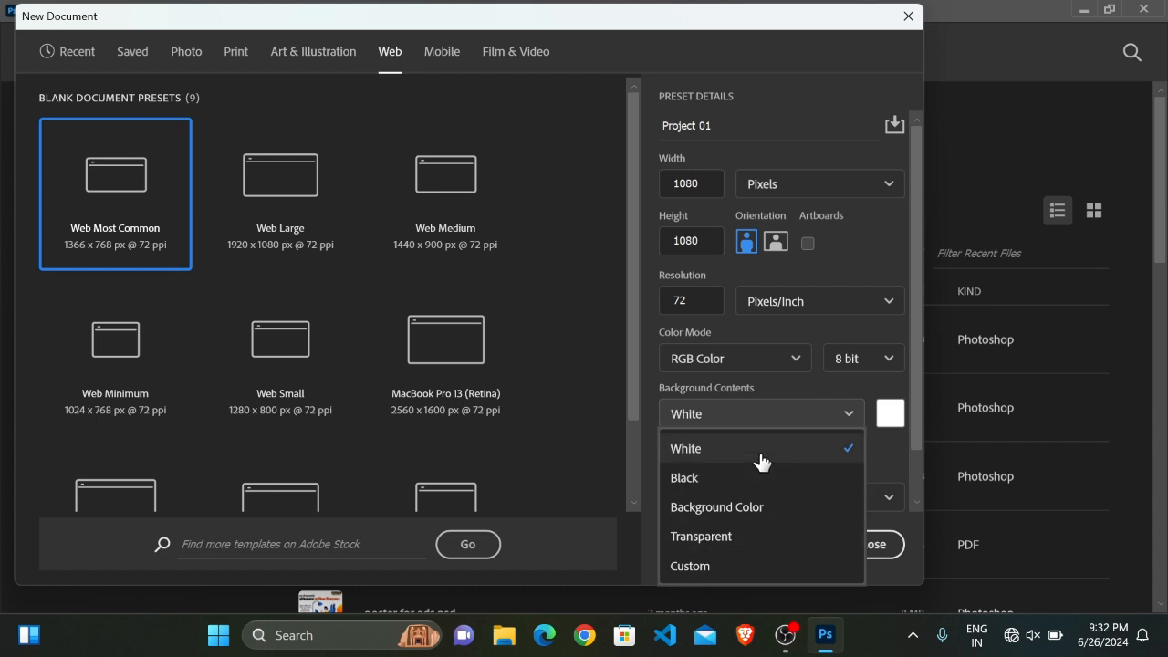
left_click(717, 449)
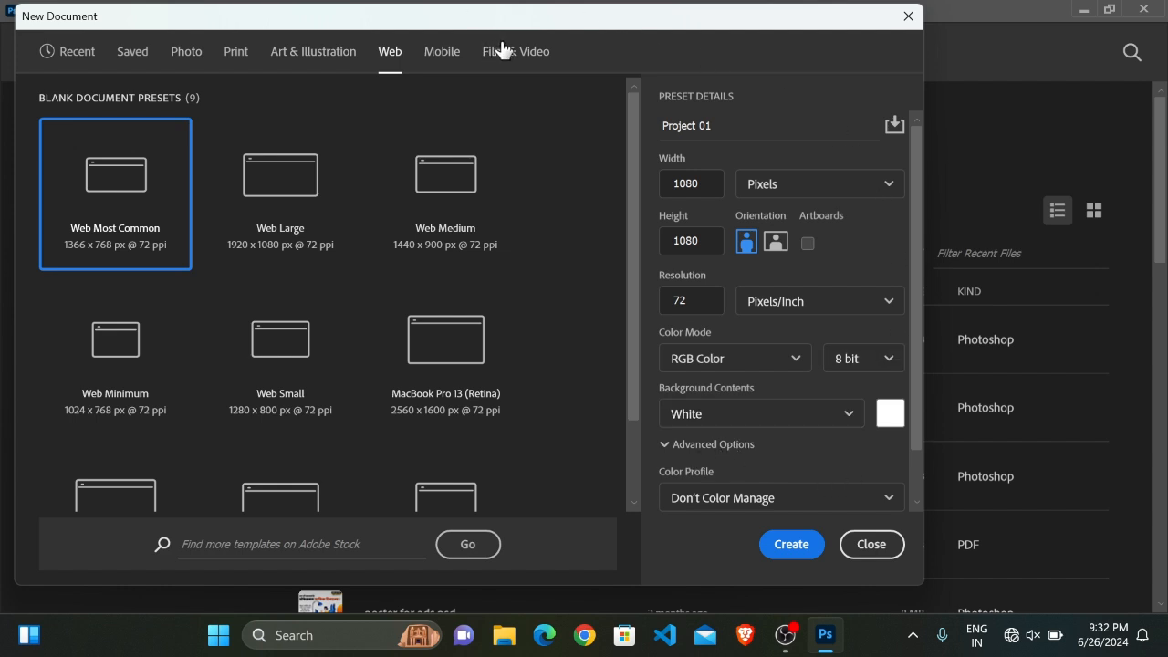
Create the Project 01 document with the configured settings.
left_click_drag(529, 27, 592, 32)
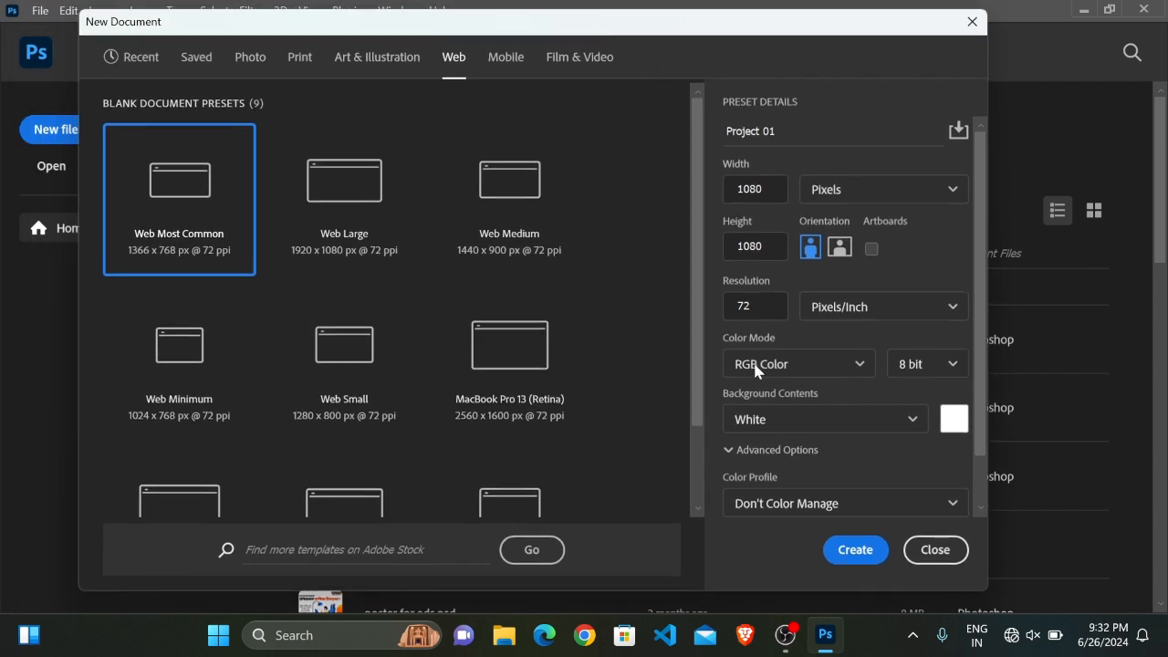
left_click(856, 550)
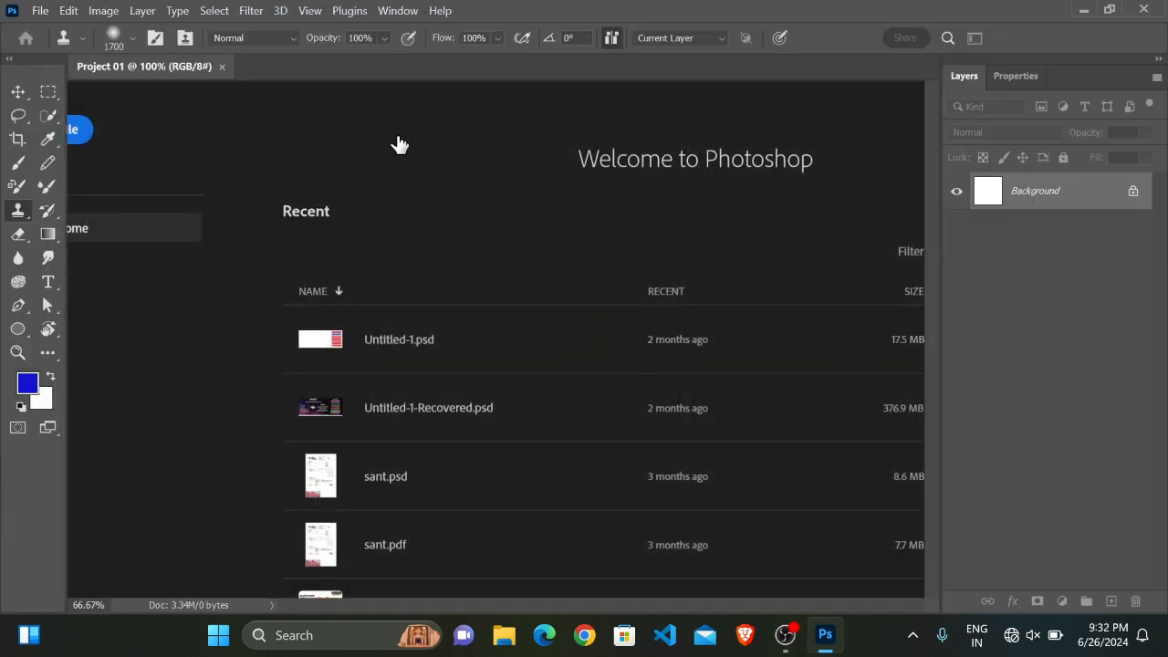
Reduce the Clone Stamp brush size to 60.
key("bracketleft")
key("bracketleft")
key("bracketleft")
key("bracketleft")
key("bracketleft")
key("bracketleft")
key("bracketleft")
key("bracketleft")
key("bracketleft")
key("bracketleft")
key("bracketleft")
key("bracketleft")
key("bracketleft")
key("bracketleft")
key("bracketleft")
key("bracketleft")
key("bracketleft")
key("bracketleft")
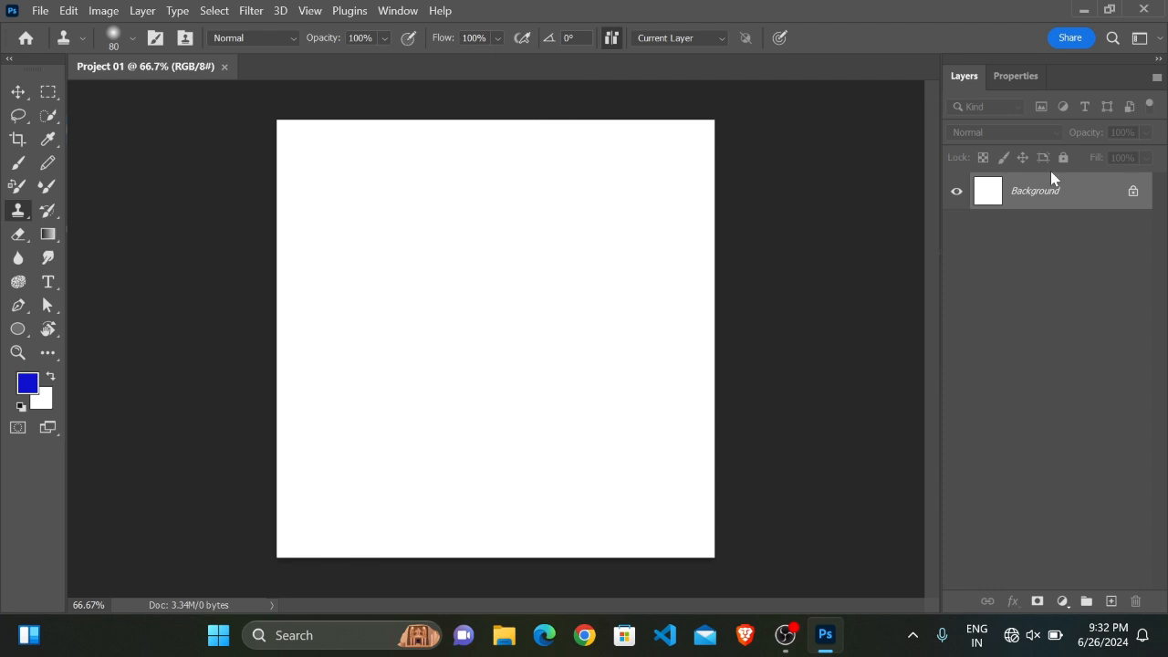
scroll(449, 222, "up", 1)
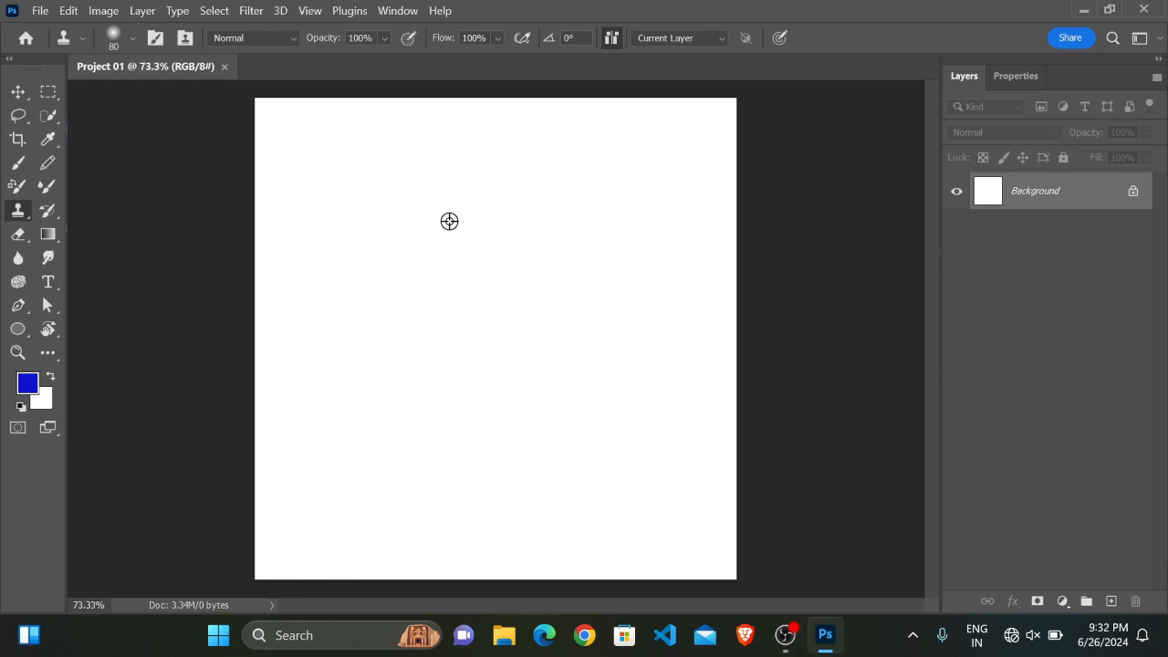
scroll(430, 206, "down", 1)
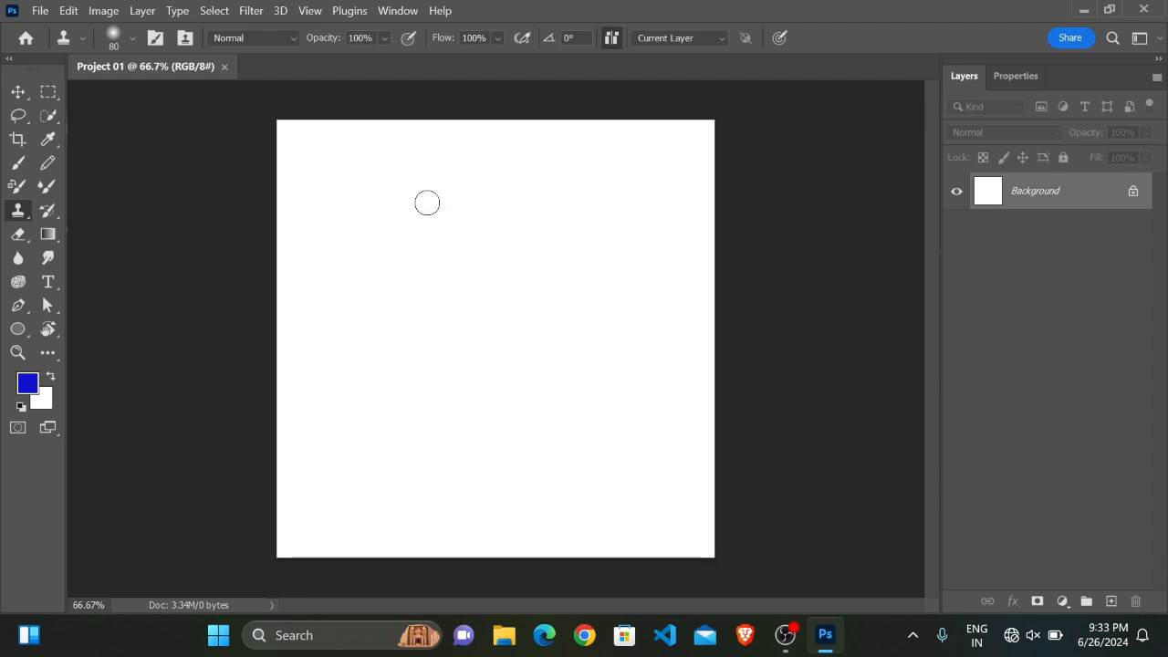
key("bracketleft")
key("bracketleft")
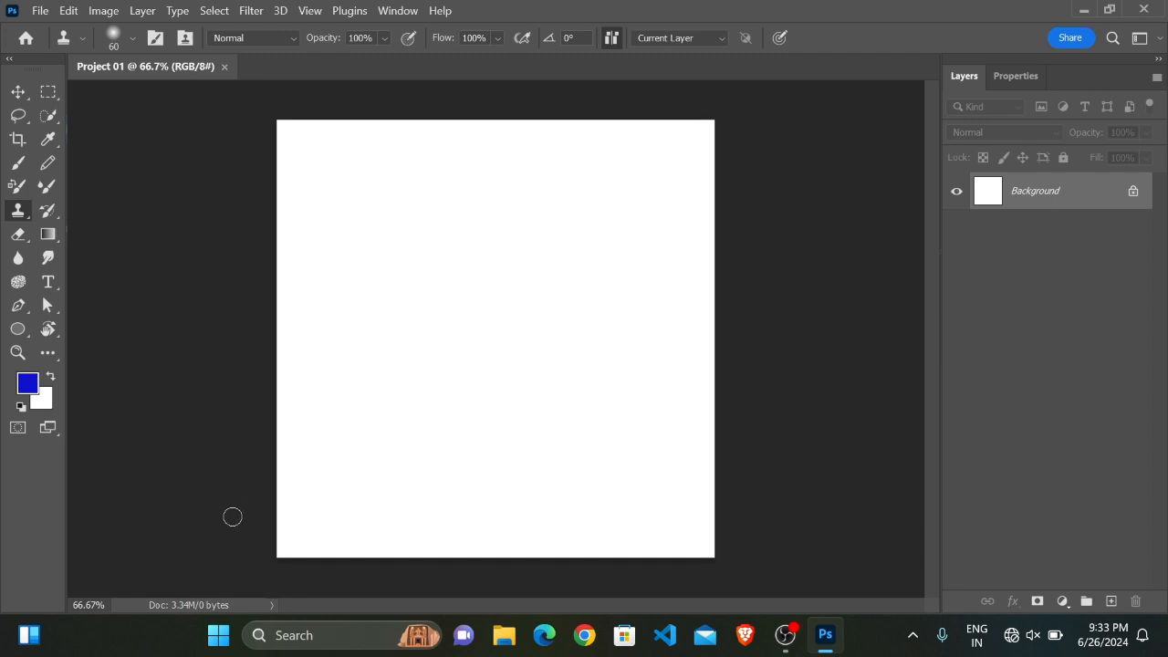
Check the document's width, height, channels and resolution information.
left_click(188, 605)
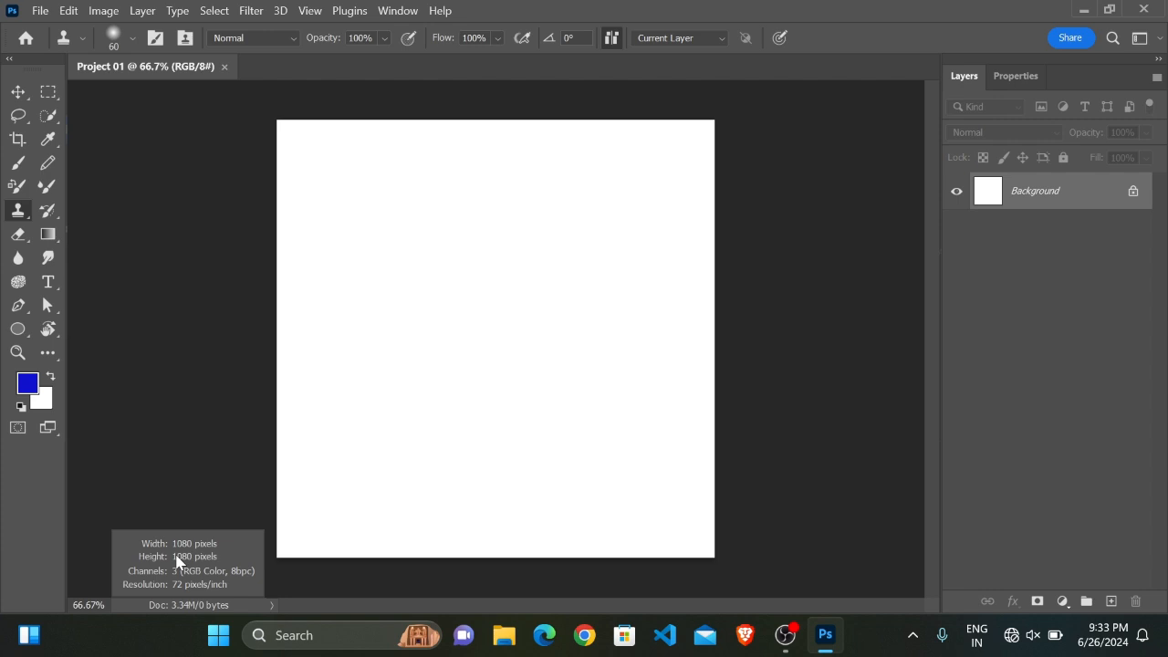
left_click_drag(176, 555, 176, 555)
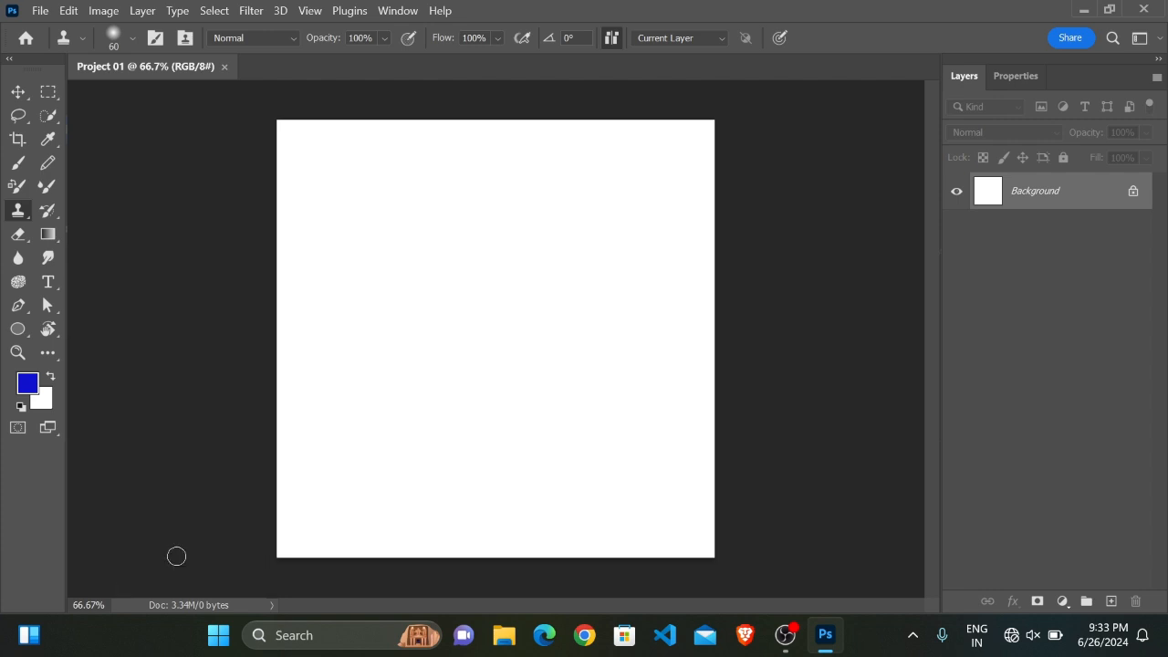
scroll(558, 173, "down", 1)
scroll(532, 188, "up", 1)
scroll(534, 214, "up", 1)
scroll(534, 213, "down", 1)
scroll(530, 217, "up", 1)
Undock the Tools, Layers and Properties panels and float them side by side over the canvas.
left_click_drag(25, 62, 253, 123)
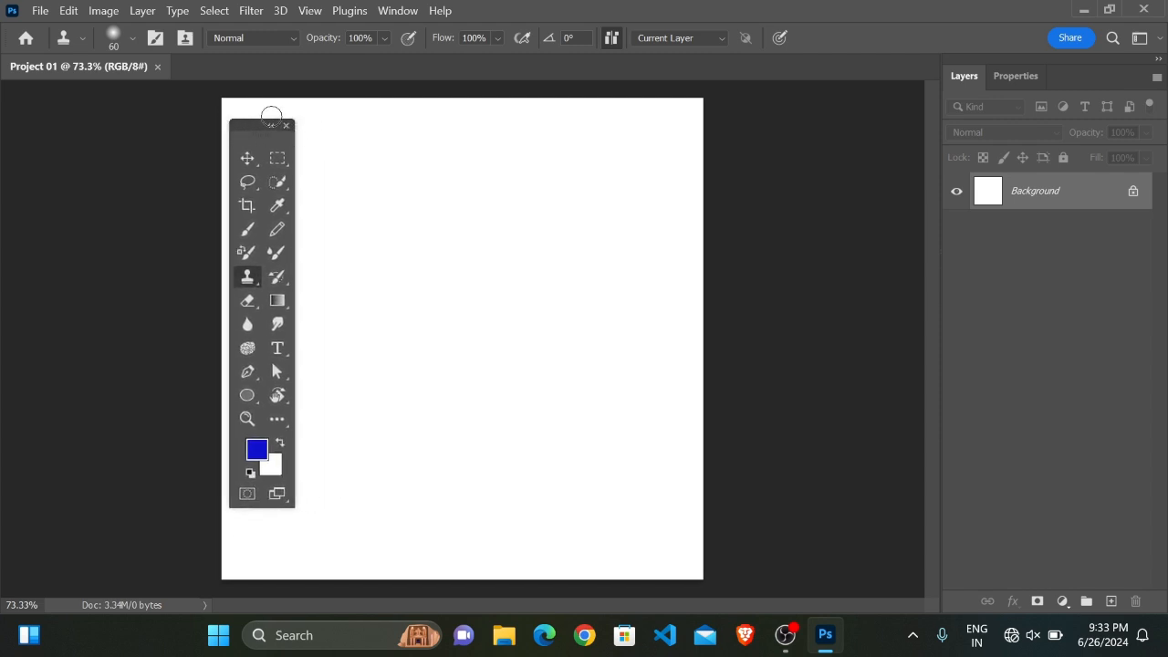
mouse_move(254, 132)
left_mouse_down()
mouse_move(253, 118)
mouse_move(329, 139)
mouse_move(319, 155)
mouse_move(261, 157)
mouse_move(296, 142)
mouse_move(272, 169)
mouse_move(241, 149)
mouse_move(403, 174)
mouse_move(795, 142)
mouse_move(84, 136)
mouse_move(344, 153)
mouse_move(286, 147)
left_mouse_up()
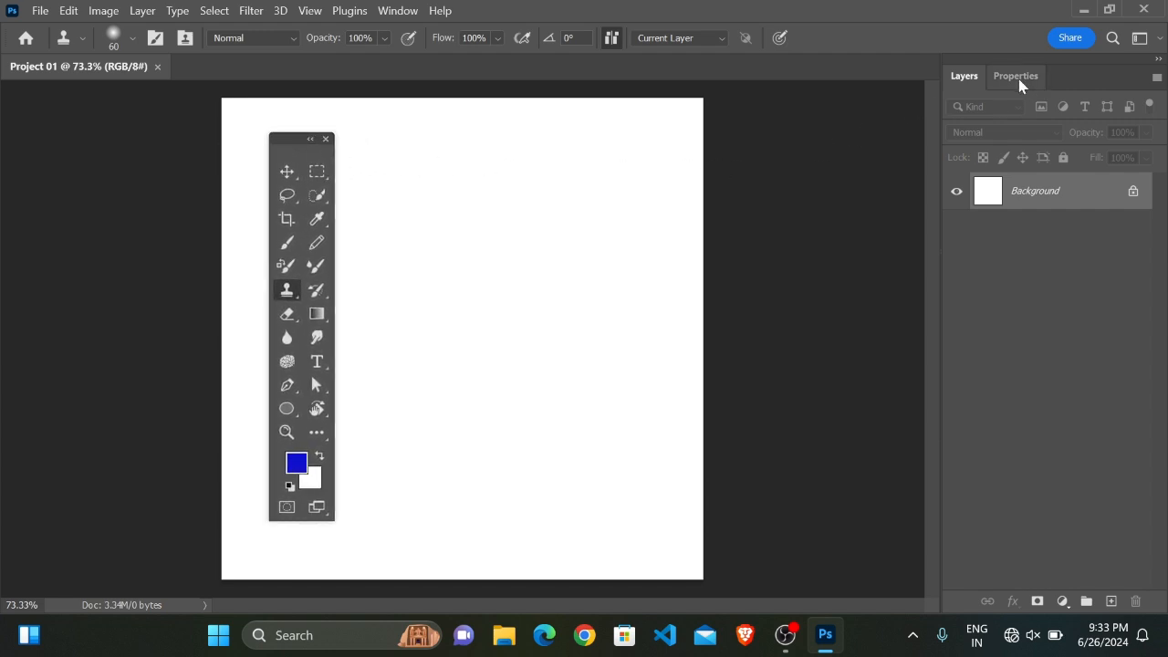
left_click_drag(970, 81, 496, 136)
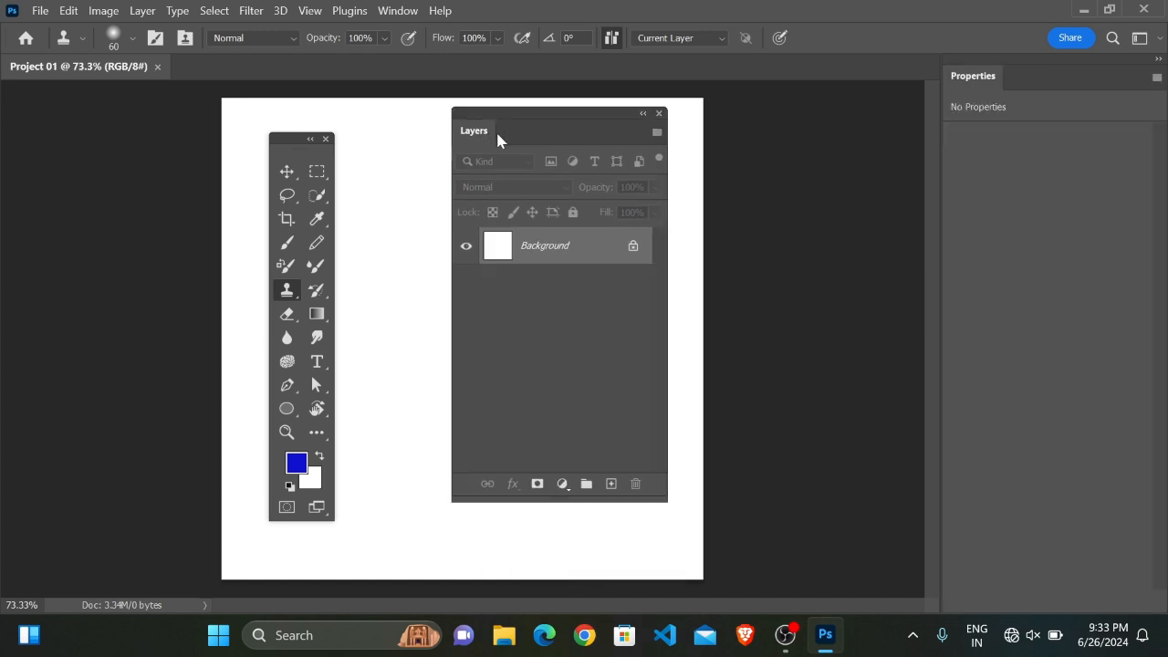
left_click_drag(563, 122, 512, 153)
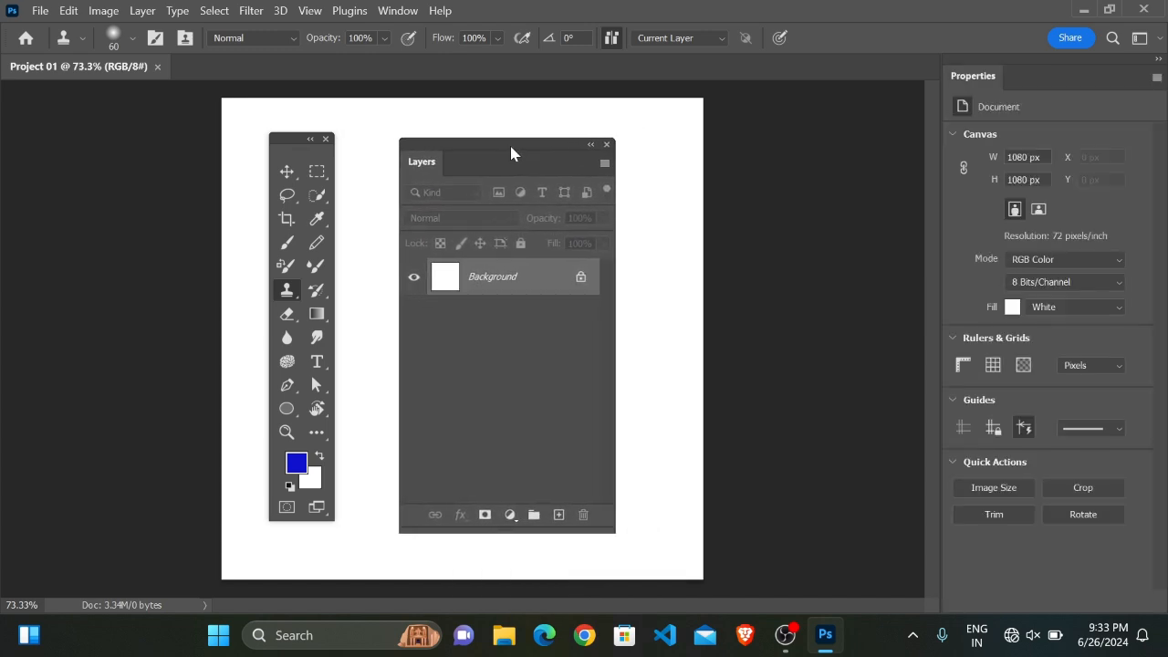
left_click_drag(972, 77, 716, 117)
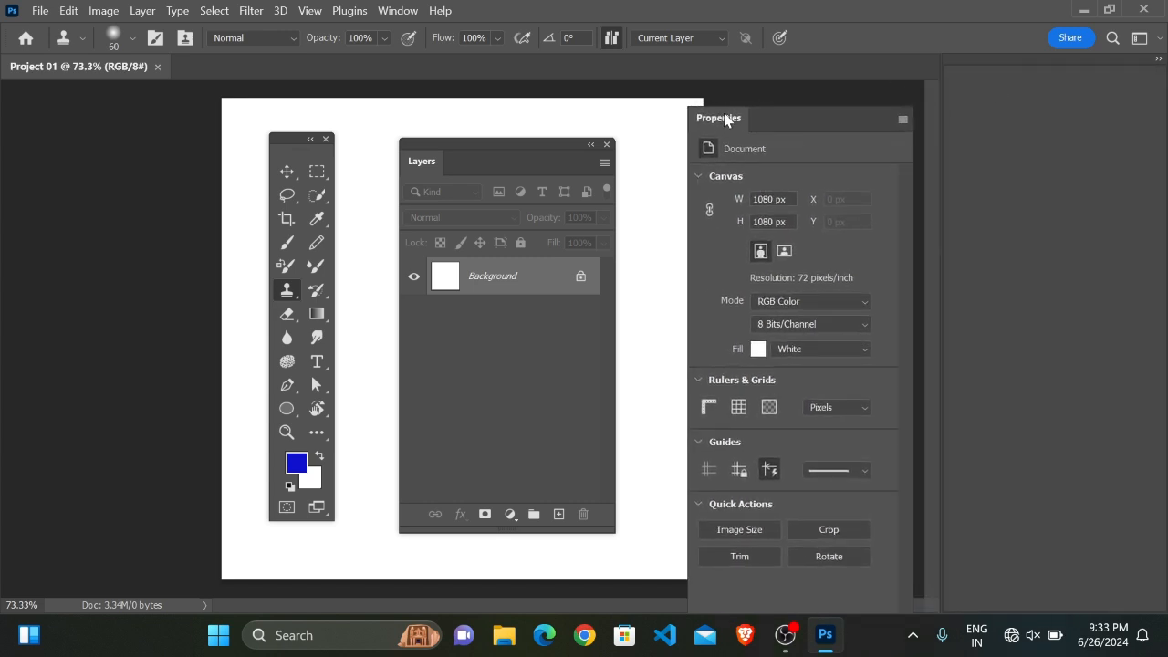
left_click_drag(849, 110, 813, 151)
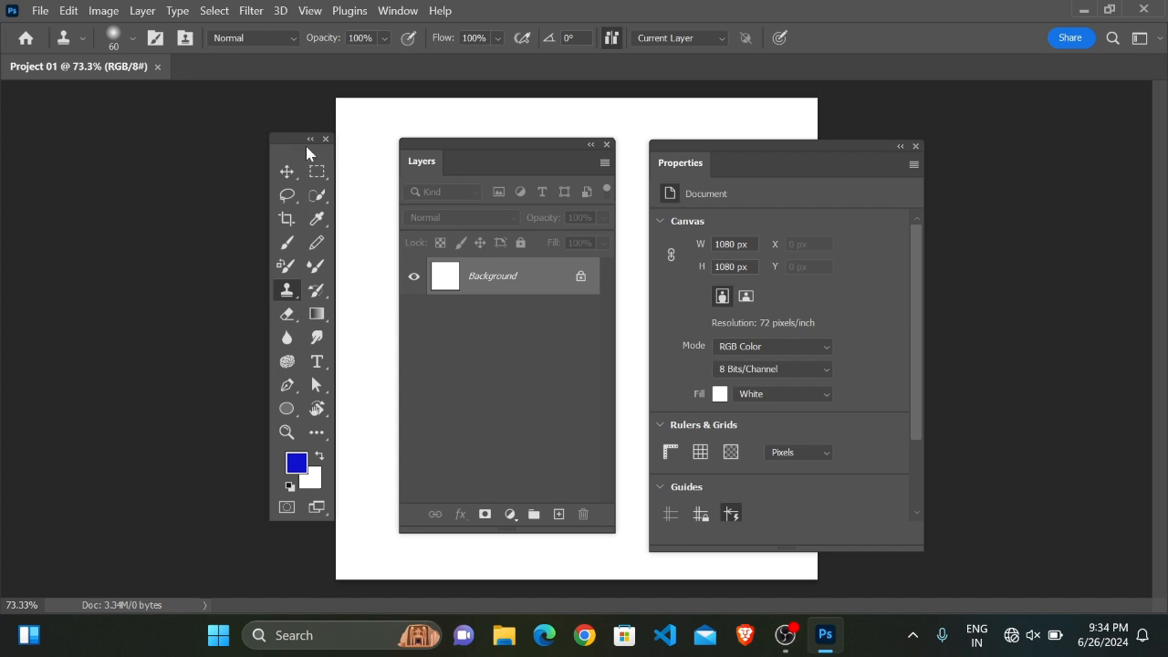
Close the floating Tools, Layers and Properties panels so only the canvas and options bar remain.
left_click_drag(295, 137, 244, 134)
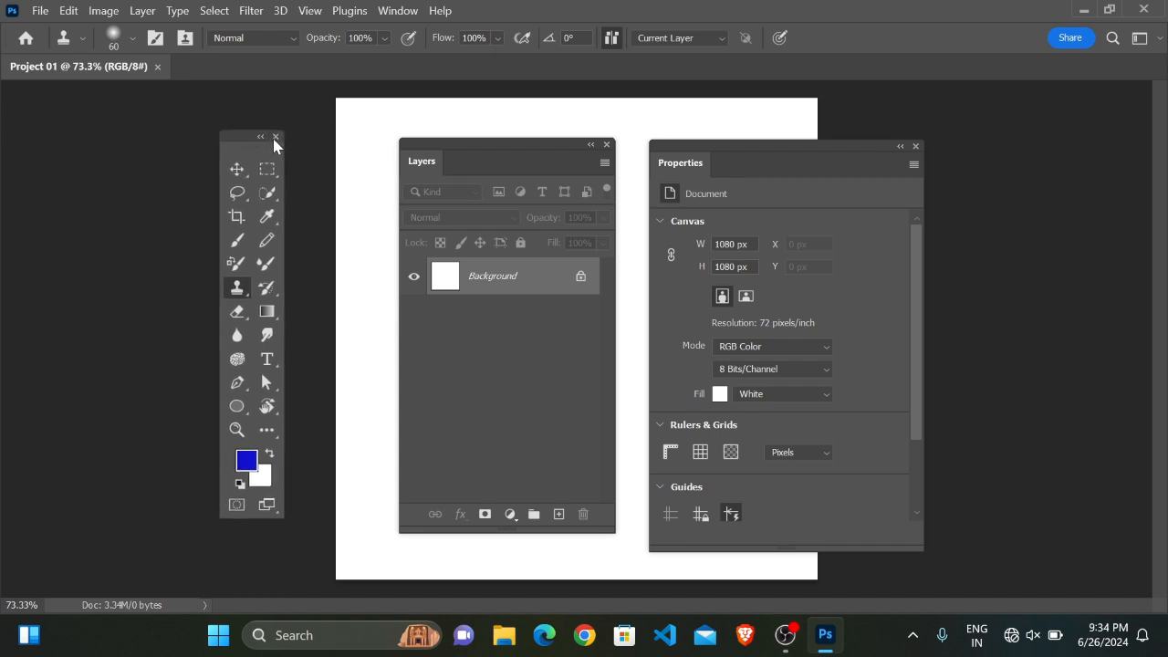
left_click(275, 139)
left_click_drag(515, 143, 457, 142)
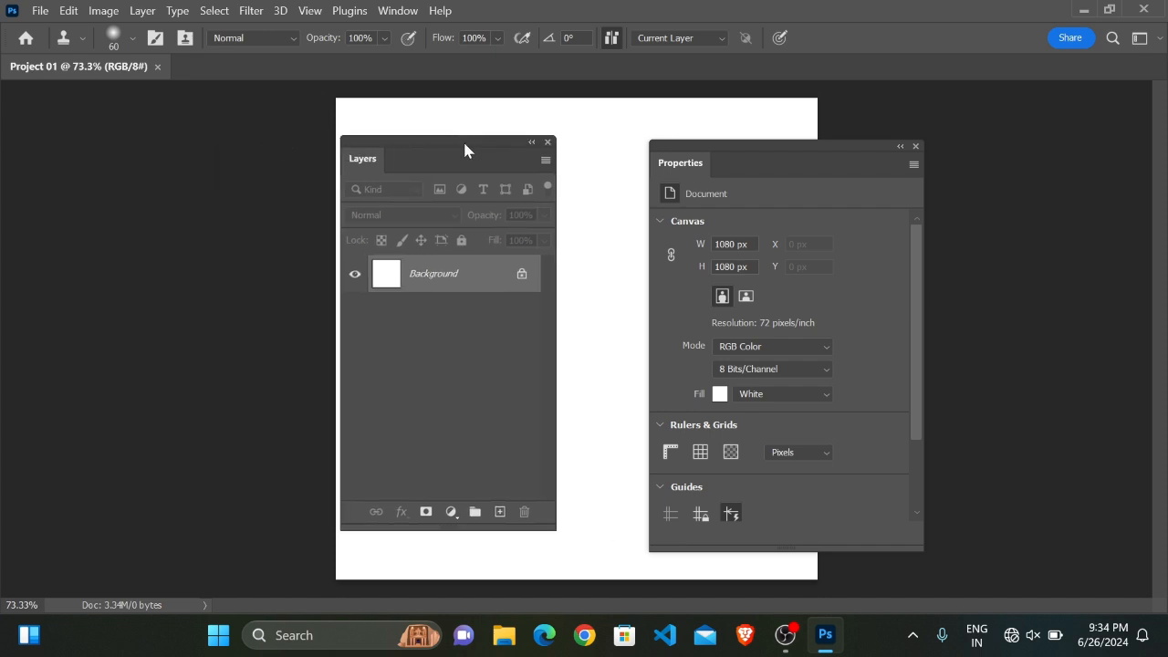
left_click(547, 143)
left_click_drag(783, 155, 638, 162)
left_click(758, 149)
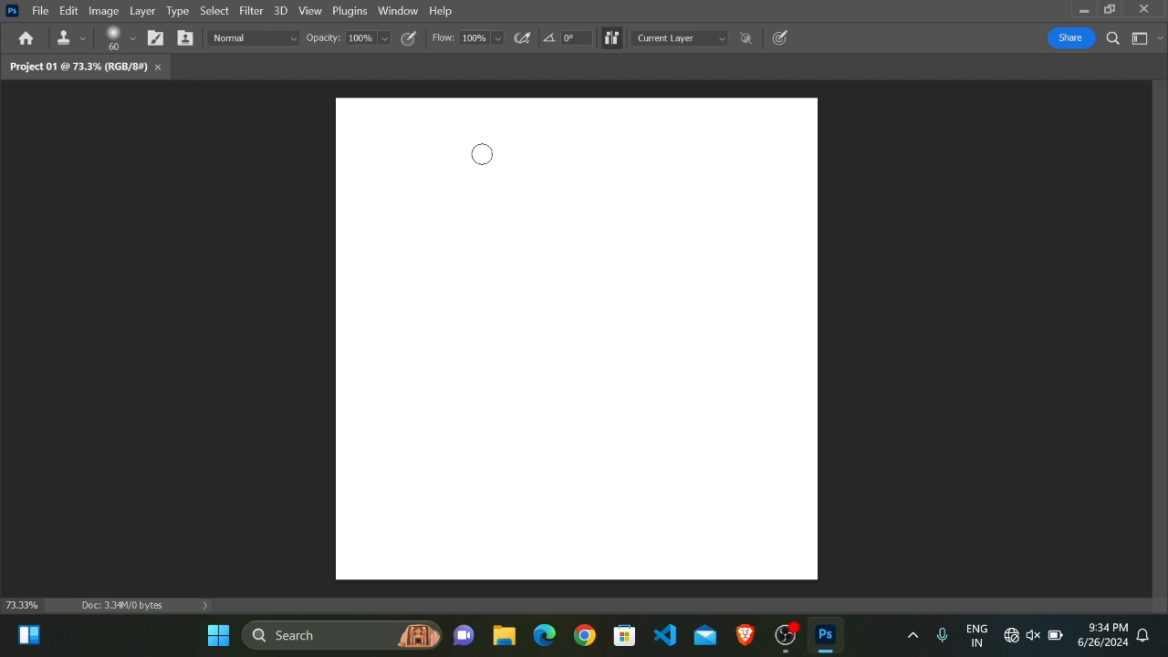
Reopen the Layers panel and dock it along the right edge of the workspace.
left_click(399, 11)
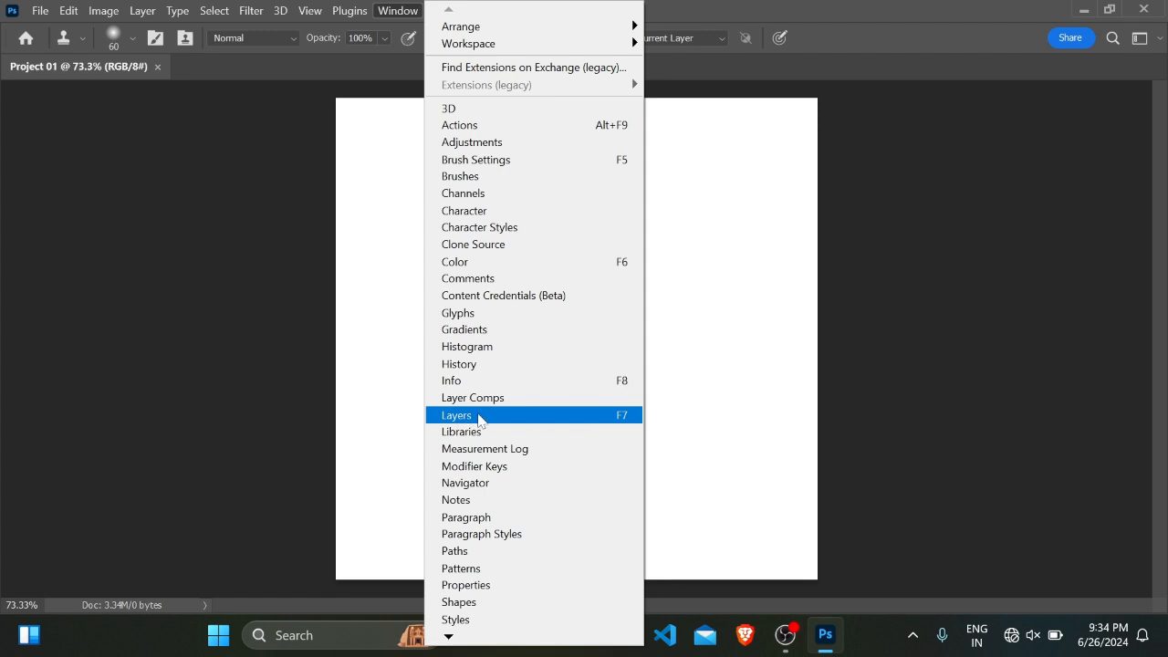
left_click(532, 416)
left_click_drag(399, 149, 1165, 110)
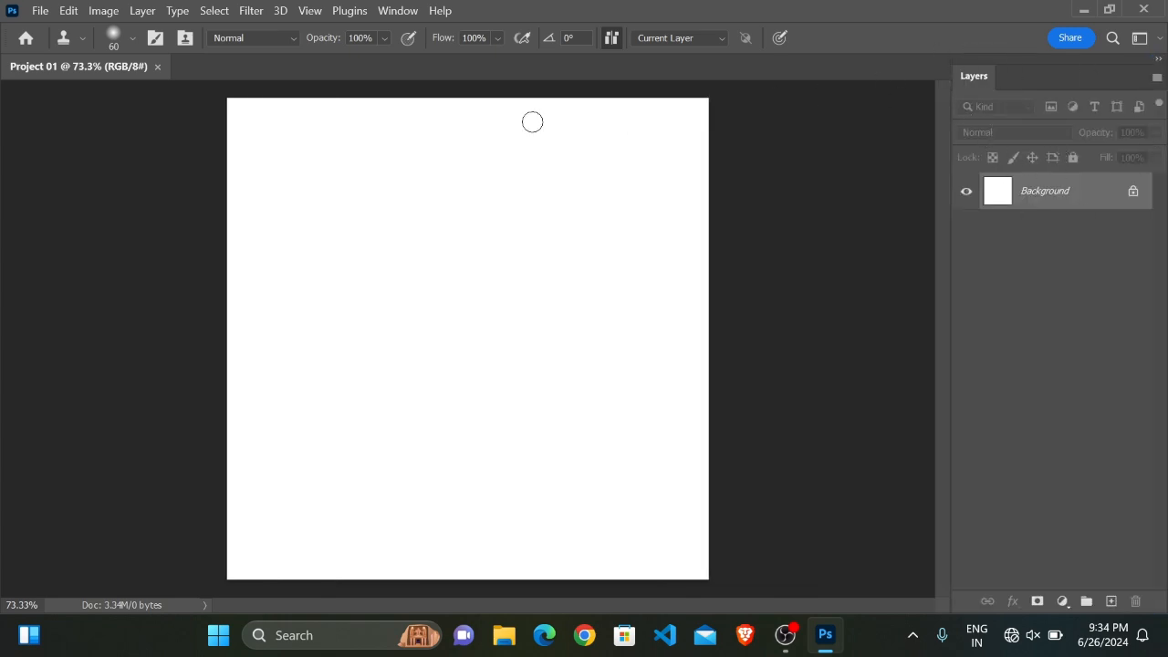
Reopen the Tools panel and dock it along the left edge of the workspace.
left_click(394, 10)
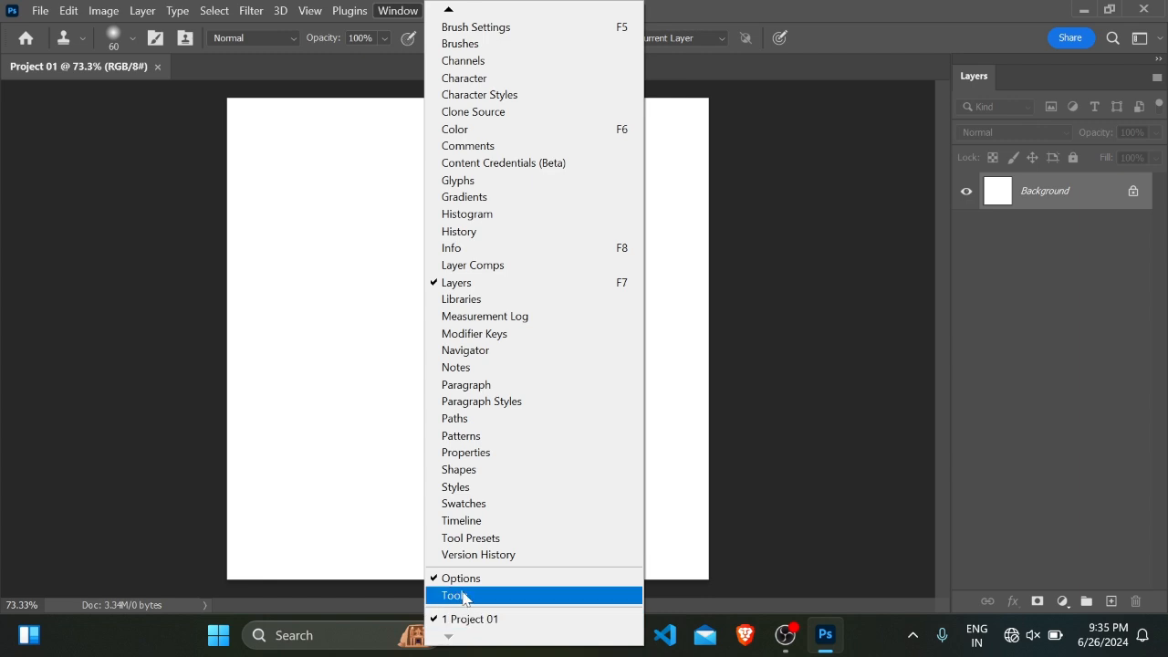
left_click(463, 597)
left_click_drag(242, 133, 4, 124)
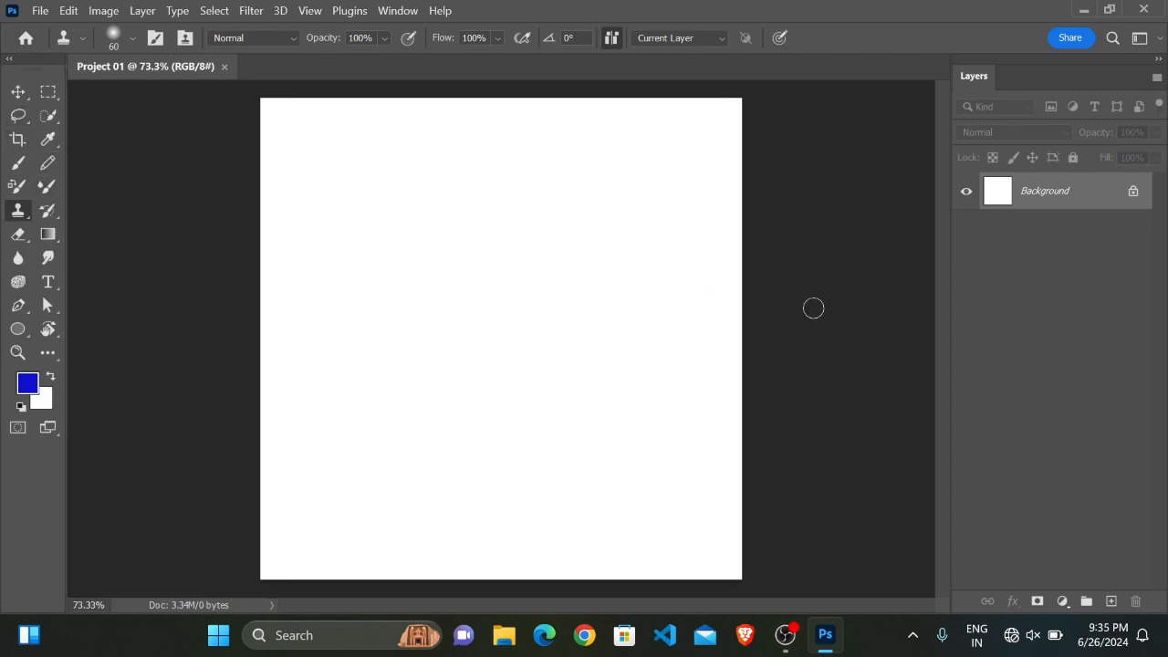
Reopen the Properties panel and dock it in its own column beside the Layers panel.
left_click(398, 10)
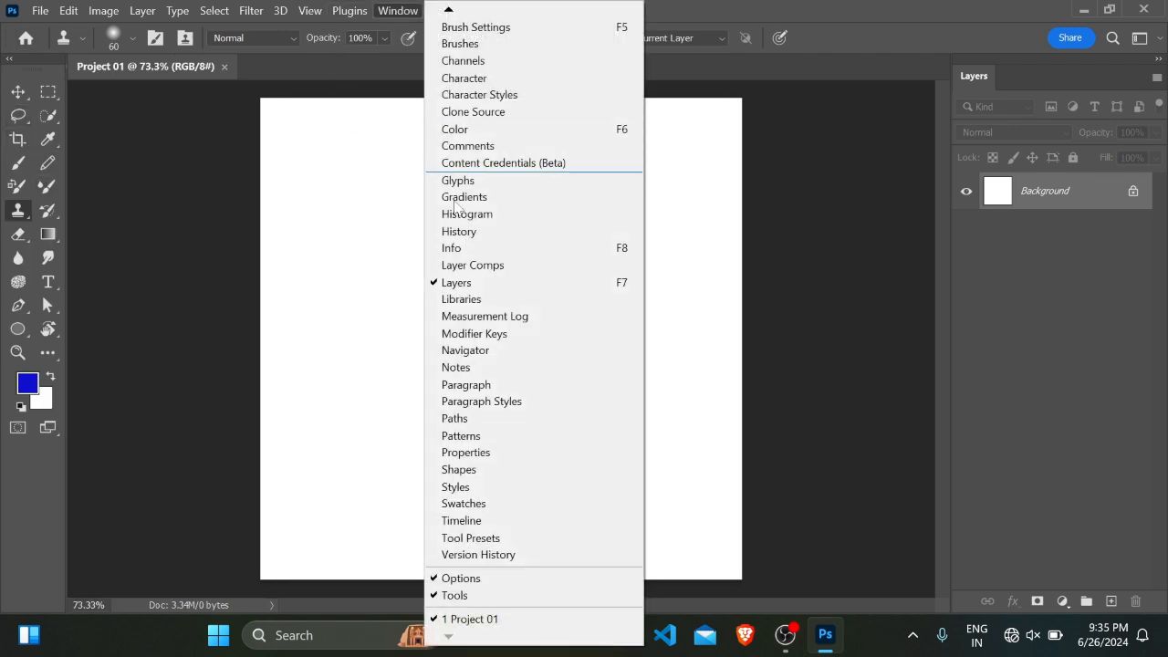
left_click(470, 453)
left_click_drag(580, 157, 952, 144)
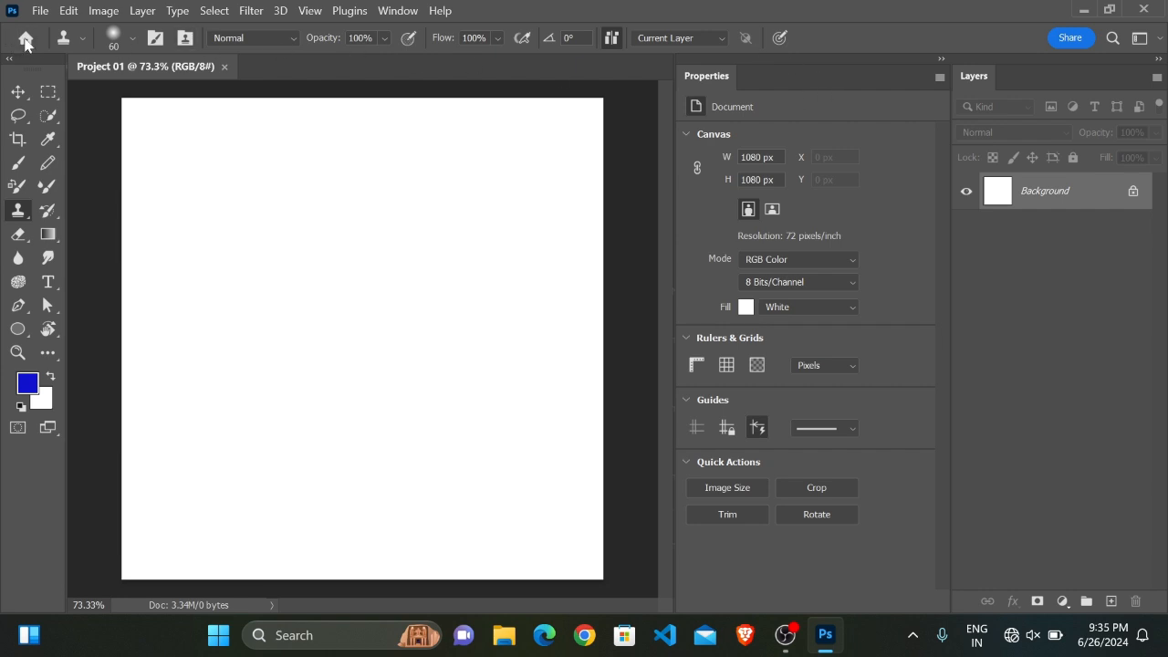
Compare the options of the Move, Rectangular Marquee, Lasso, Quick Selection, Crop, Eyedropper and Brush tools by activating each one.
left_click(17, 91)
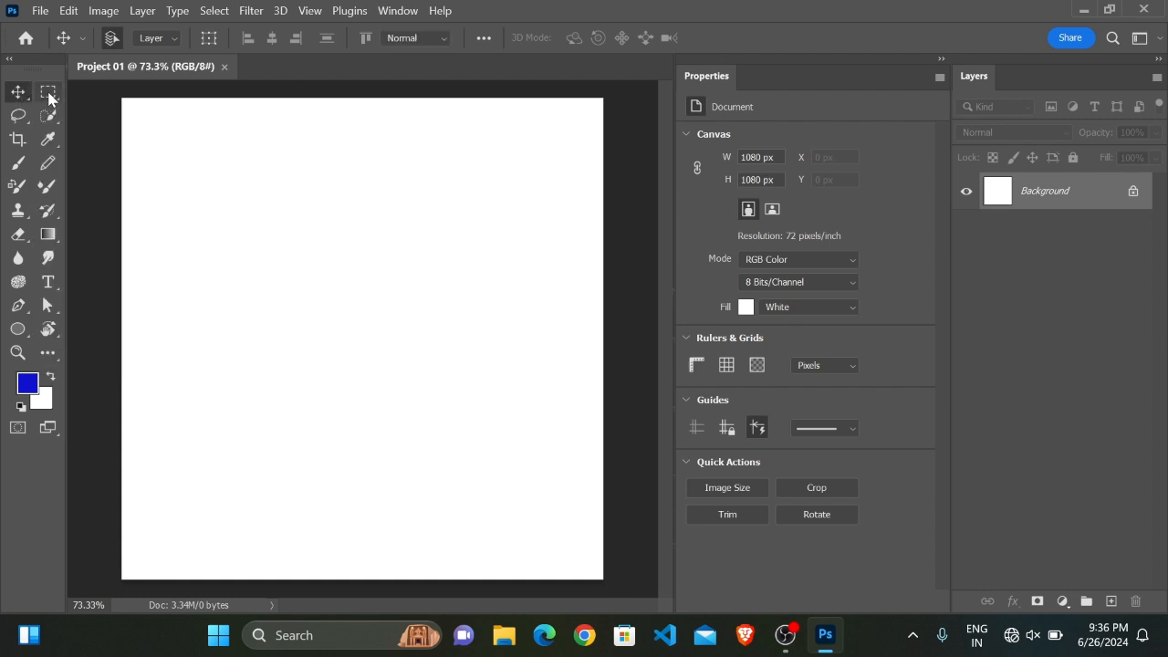
left_click(48, 93)
left_click(19, 115)
left_click(47, 115)
left_click(19, 116)
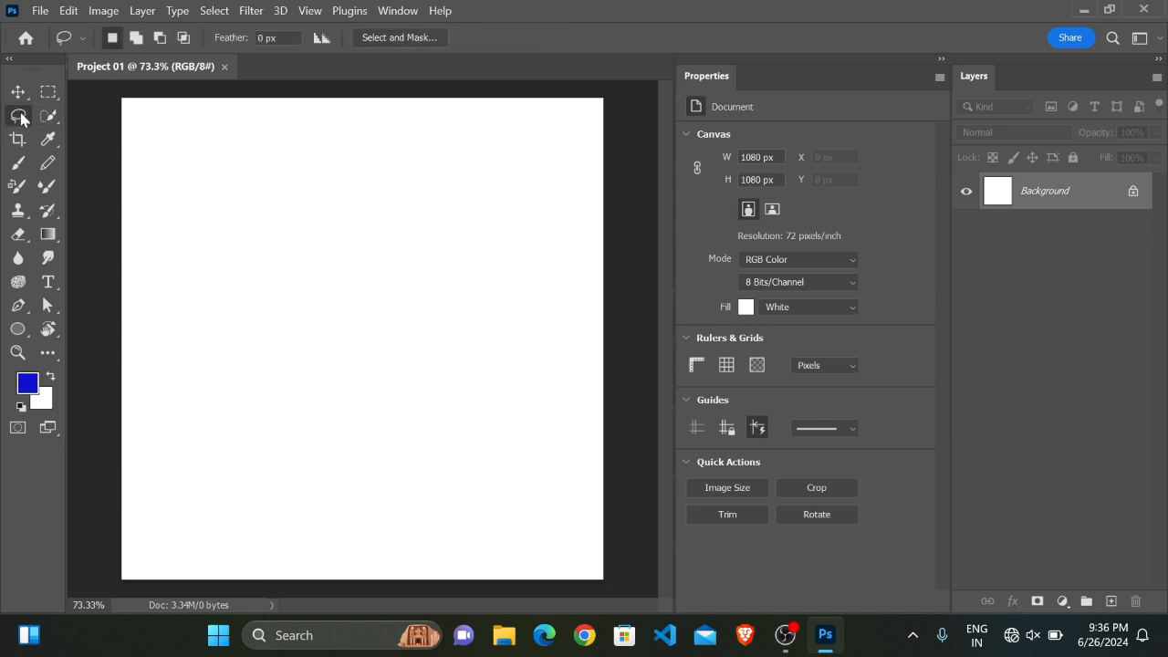
left_click(19, 138)
left_click(48, 141)
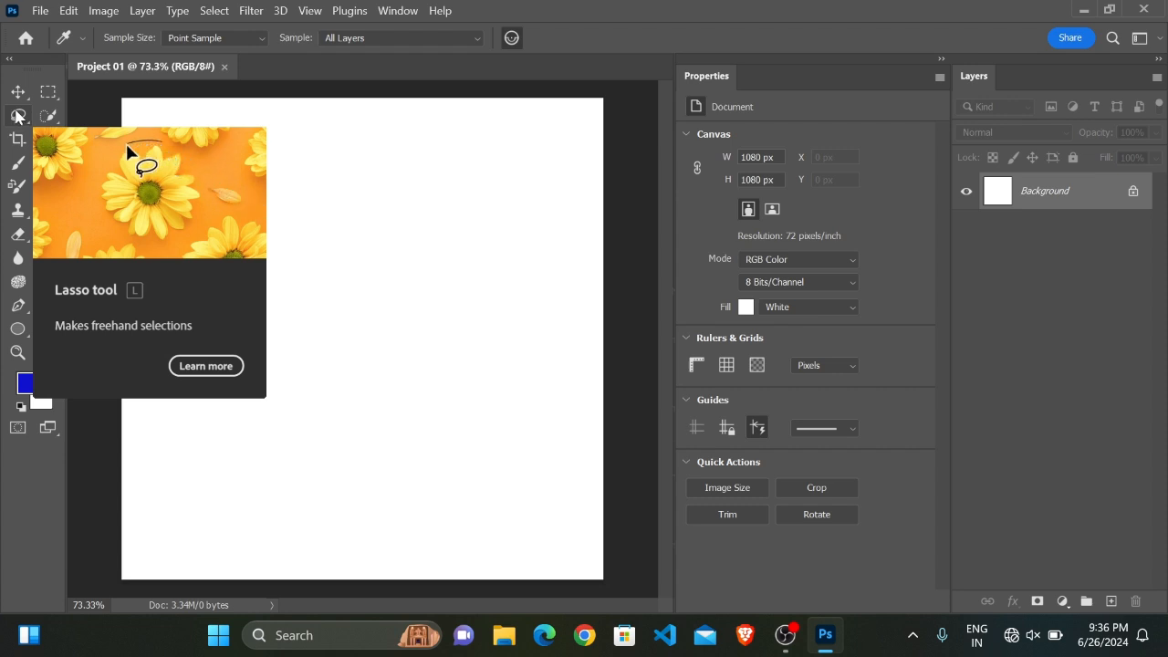
left_click(19, 95)
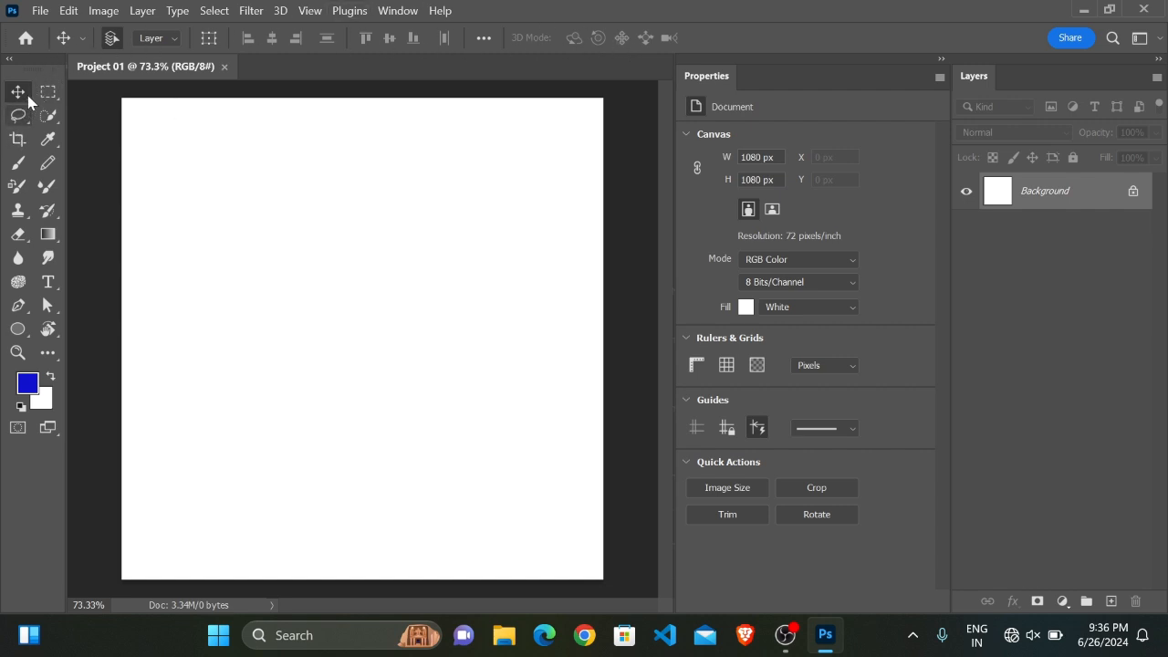
left_click(13, 169)
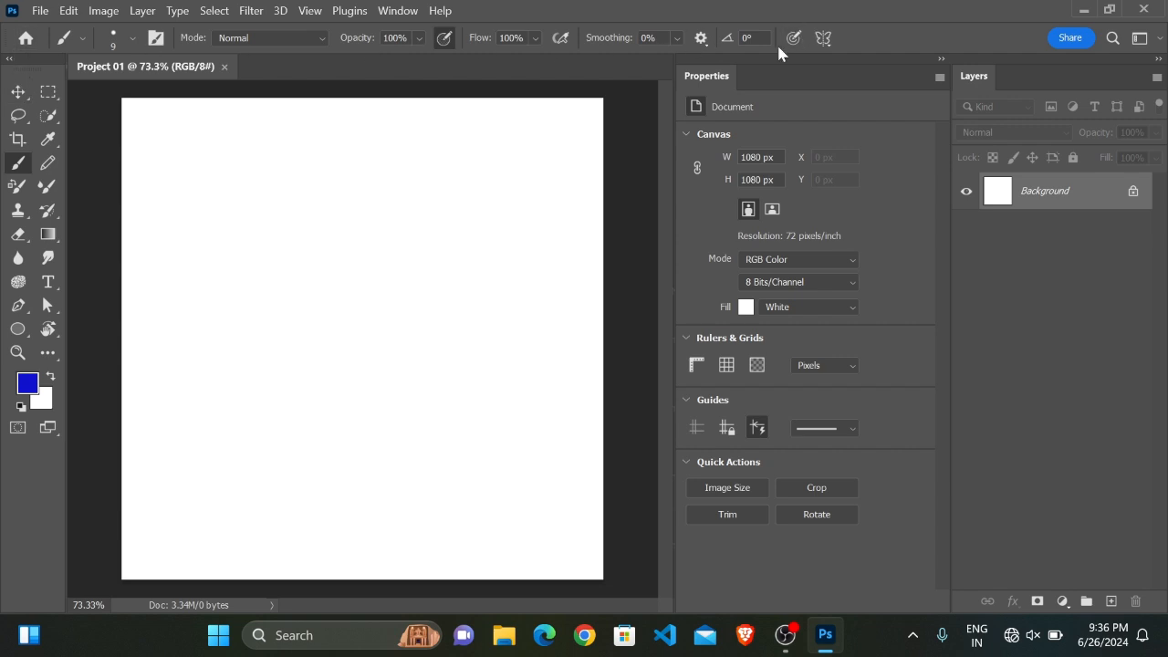
Compare the Move and Rectangular Marquee tool options, and check the tools grouped with the Move tool, keeping Move Tool active.
left_click(18, 92)
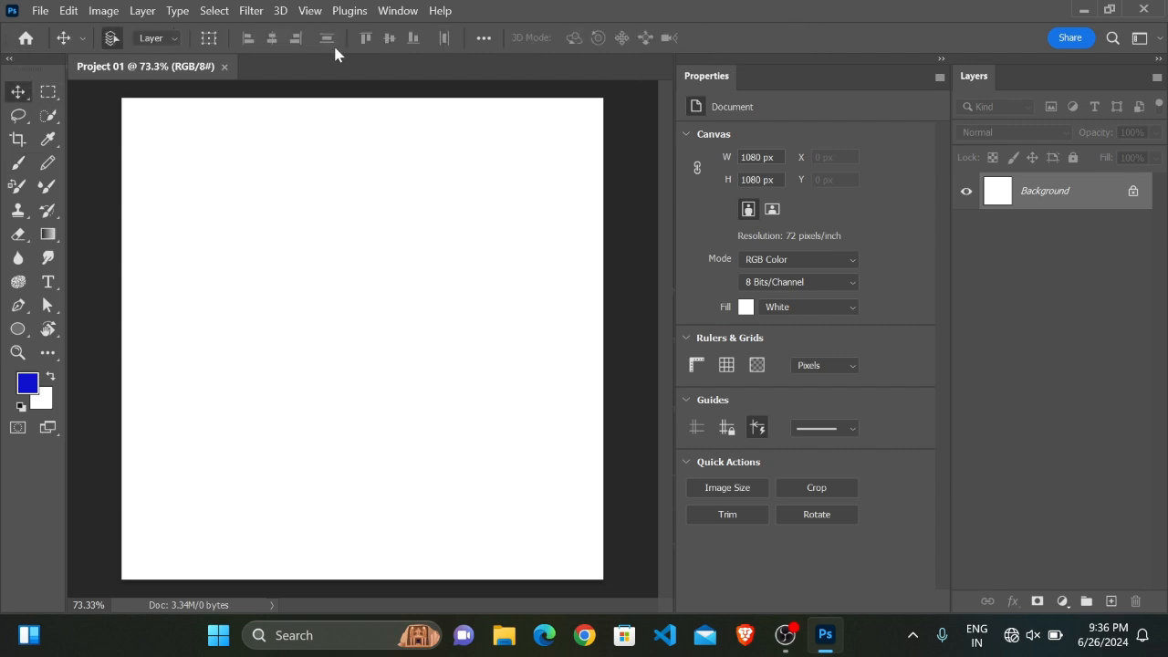
left_click(46, 95)
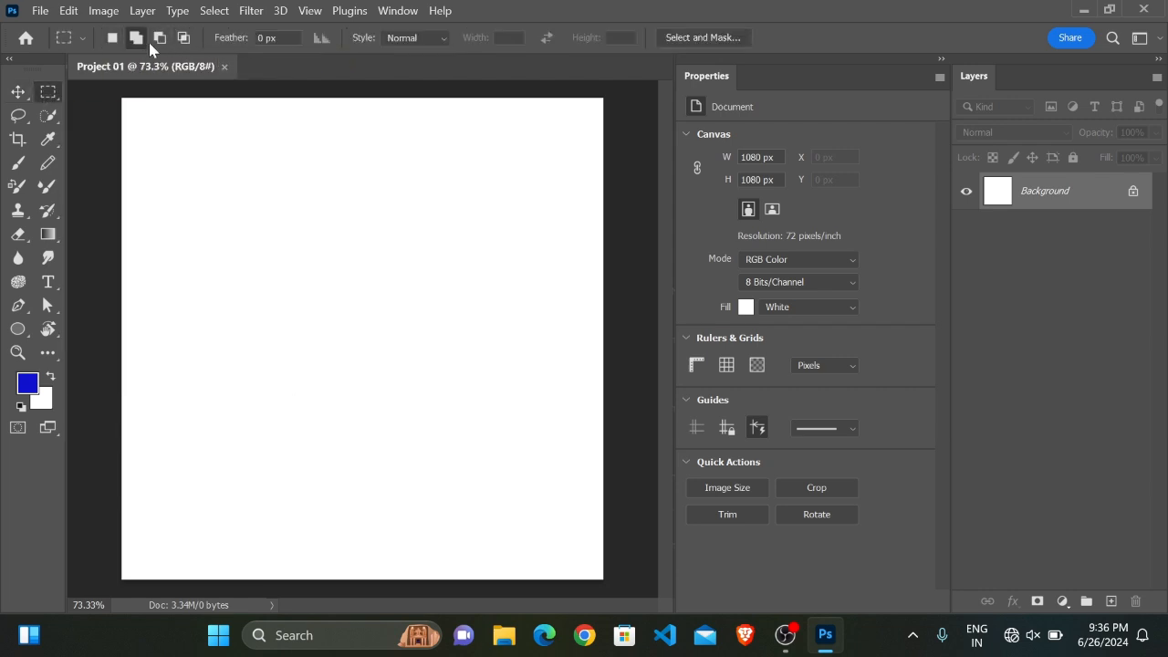
key("ctrl+minus")
key("ctrl+plus")
key("ctrl+0")
left_click(18, 92)
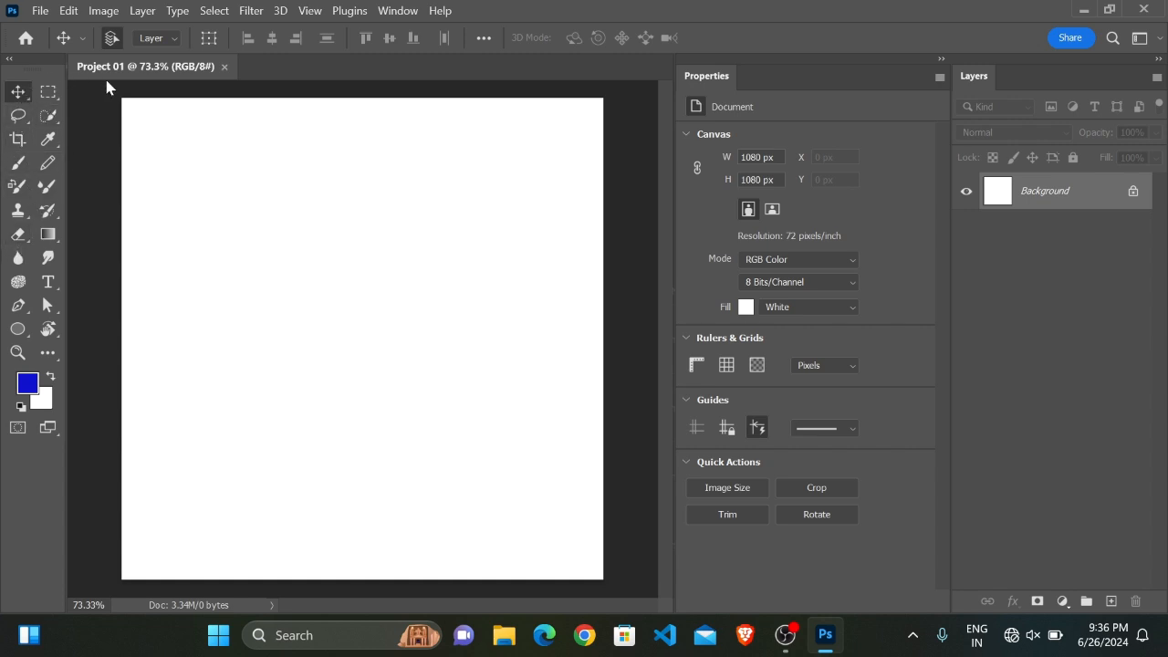
right_click(18, 95)
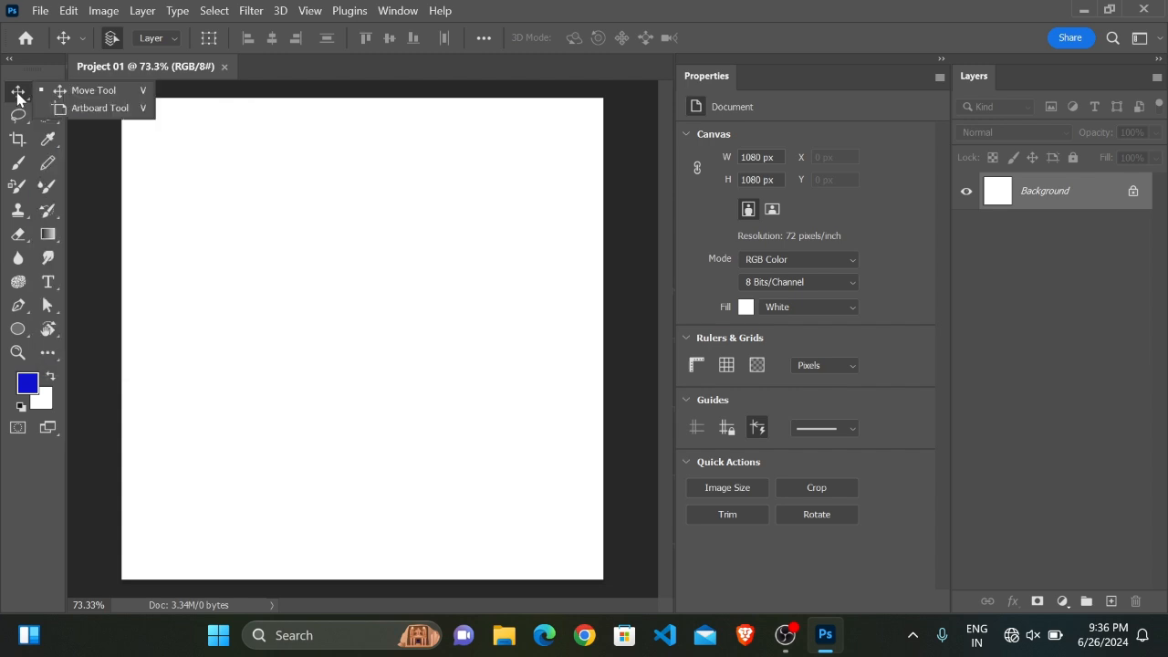
left_click(83, 89)
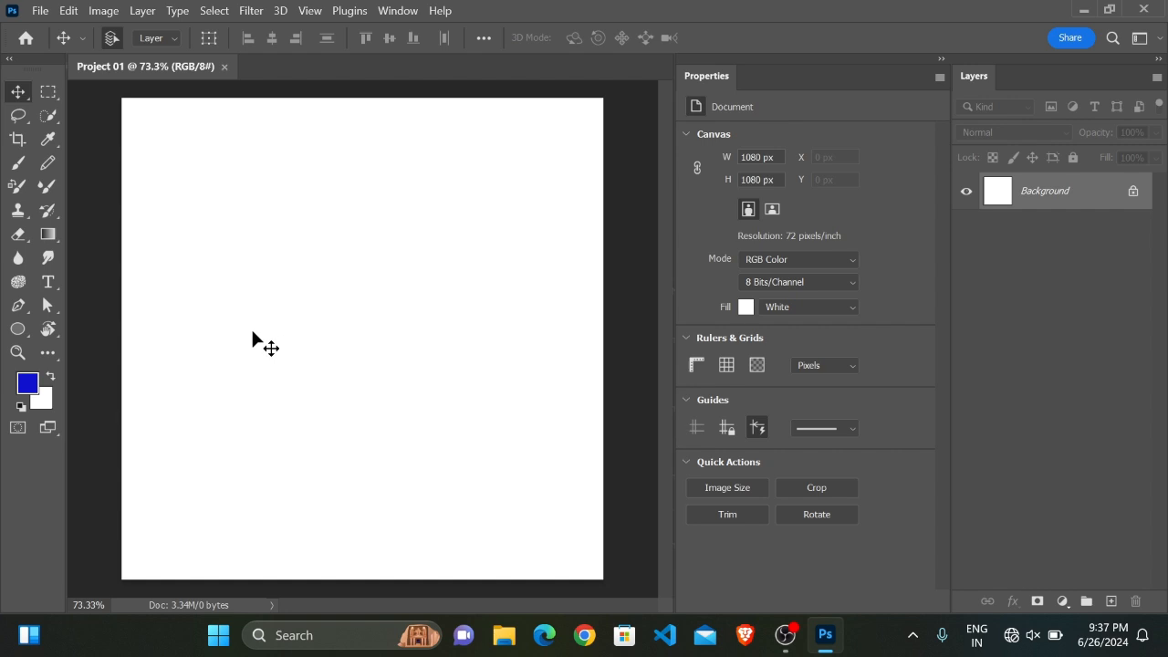
Draw a rounded rectangle about 529 x 368 px on the upper part of the canvas with the Rectangle Tool and move it slightly right.
left_click(18, 330)
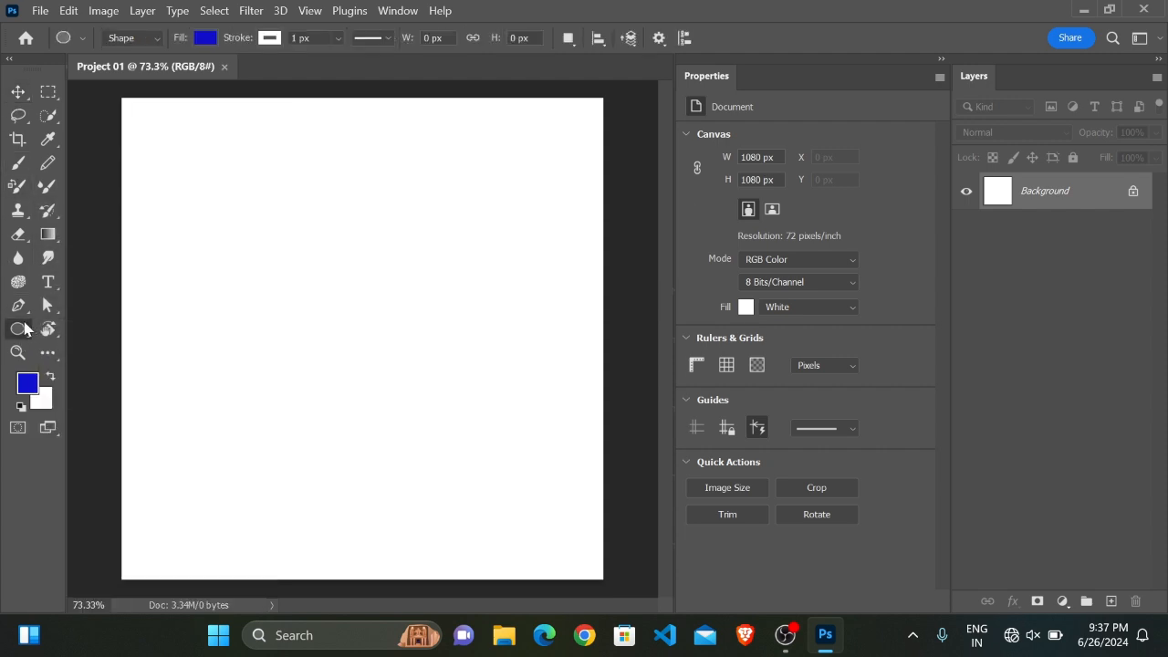
right_click(24, 329)
left_click(91, 329)
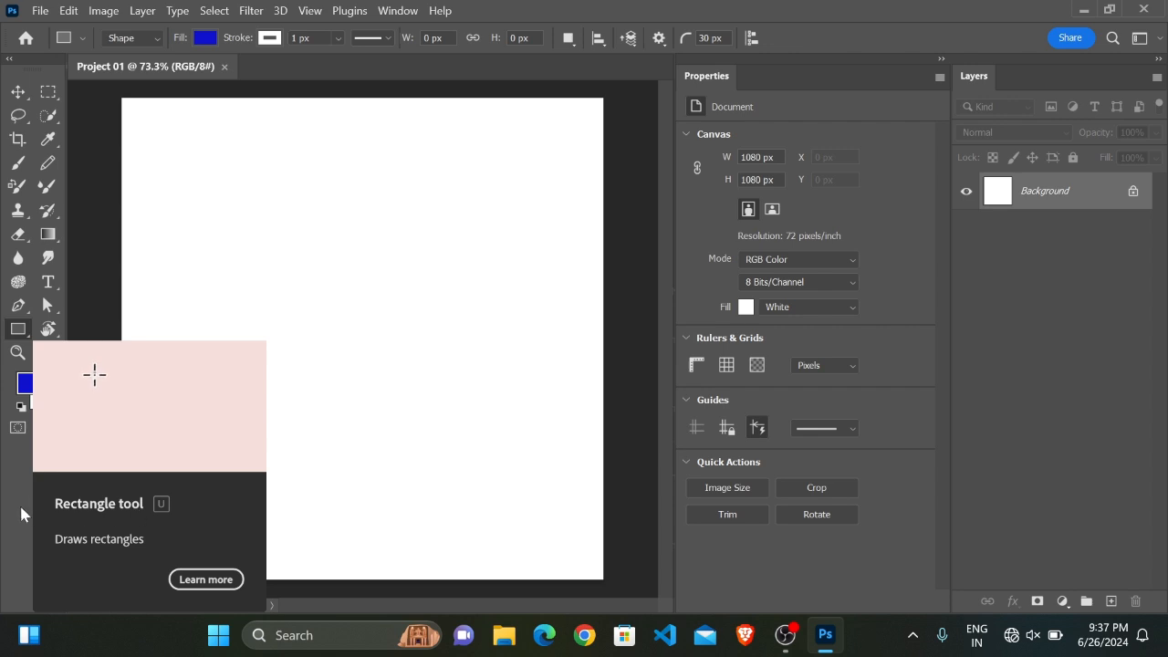
right_click(19, 331)
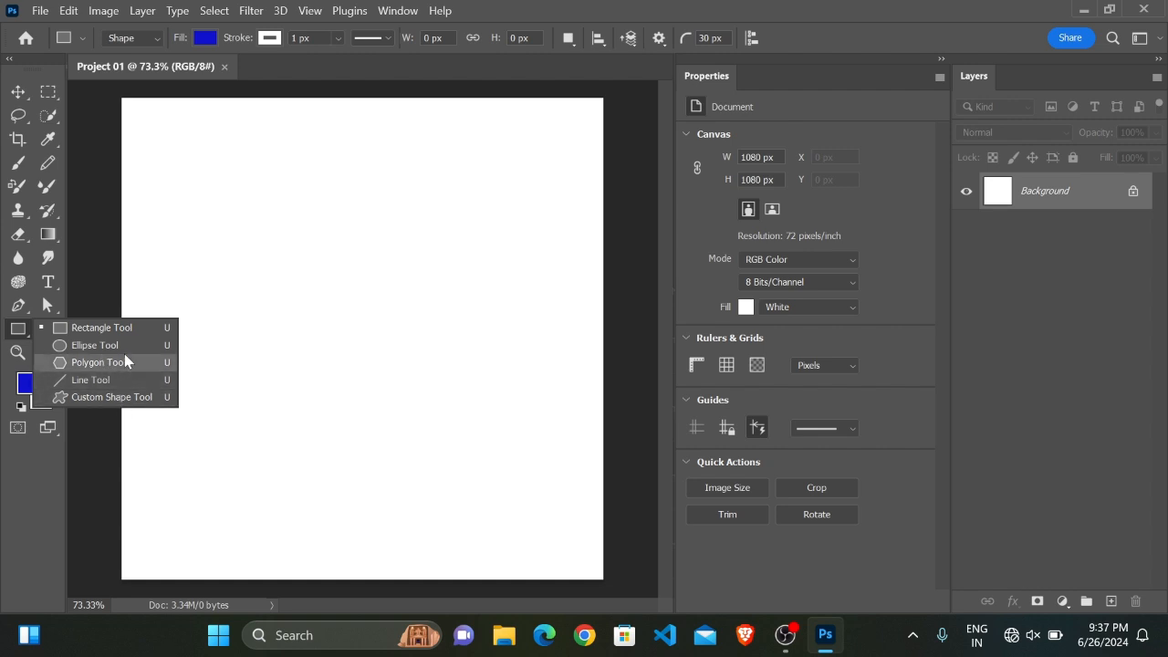
left_click(106, 328)
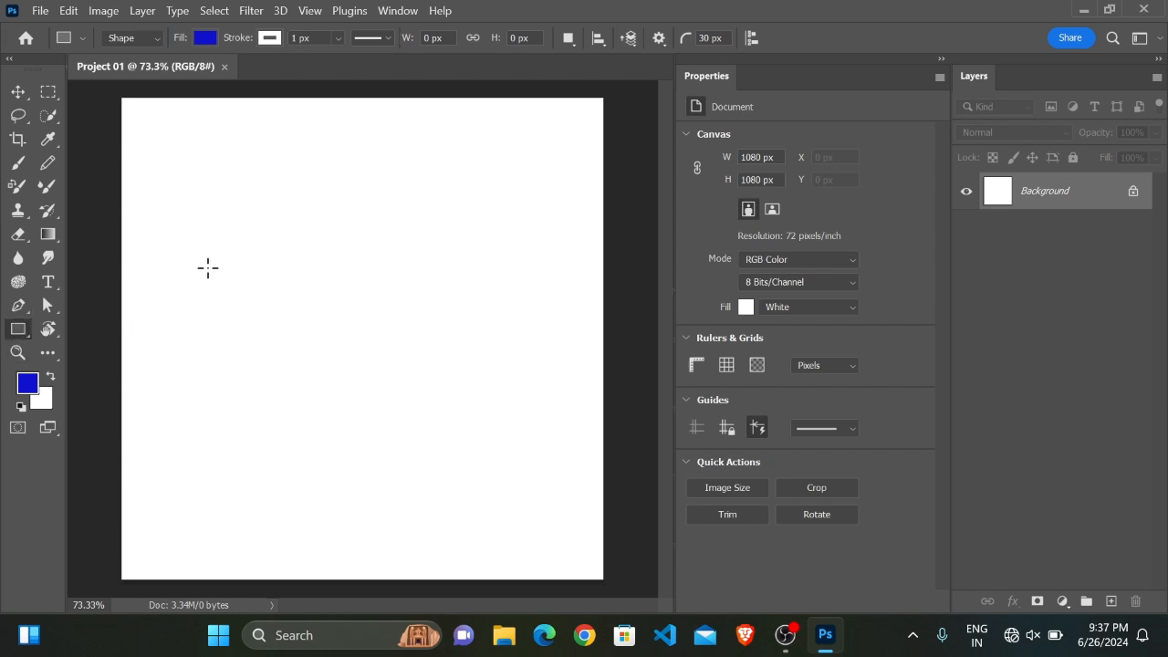
left_click_drag(187, 211, 422, 372)
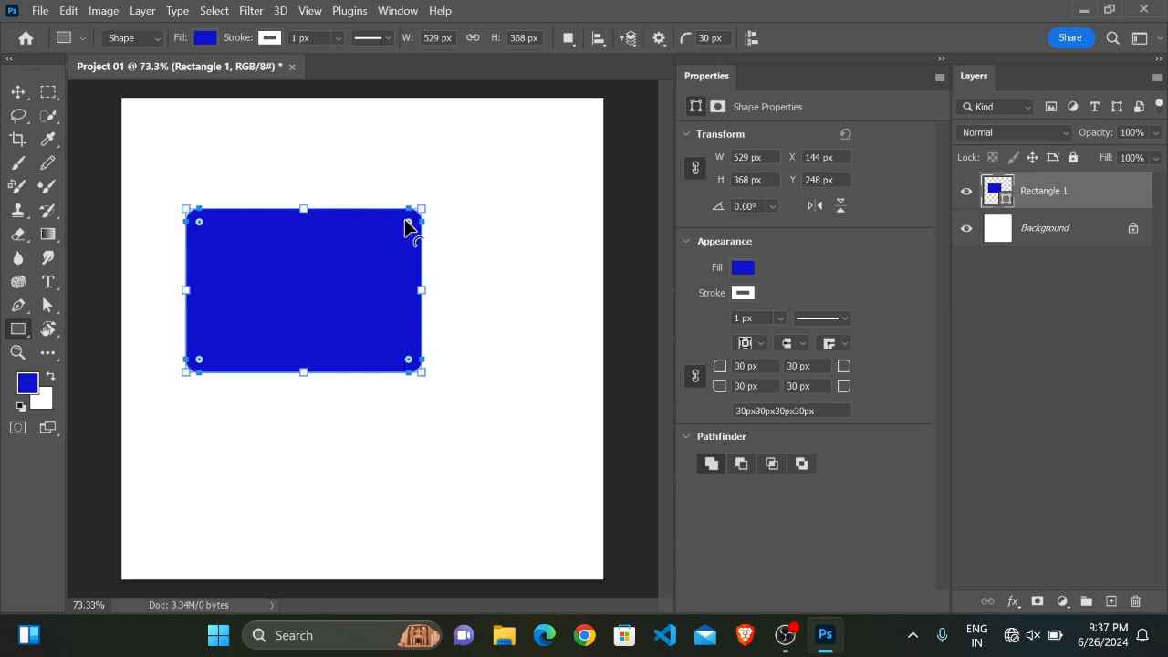
left_click(18, 92)
mouse_move(287, 287)
left_mouse_down()
mouse_move(304, 261)
mouse_move(319, 271)
mouse_move(299, 289)
left_mouse_up()
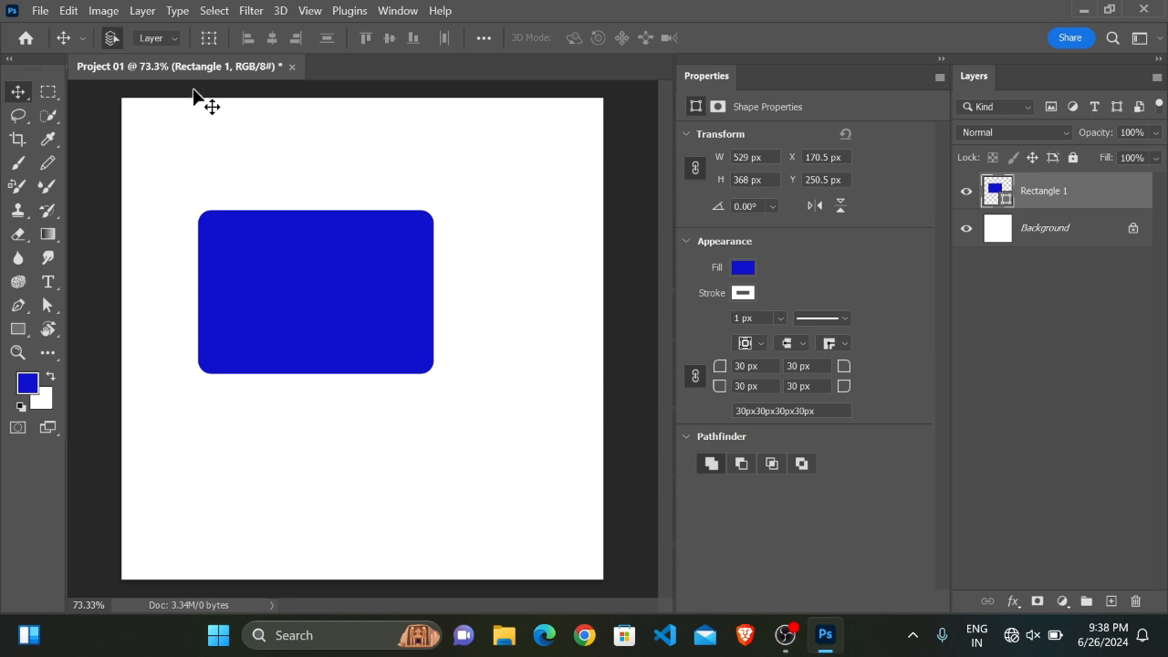
Set the drawn rectangle's fill to yellow and its stroke to black.
left_click(20, 330)
left_click(15, 334)
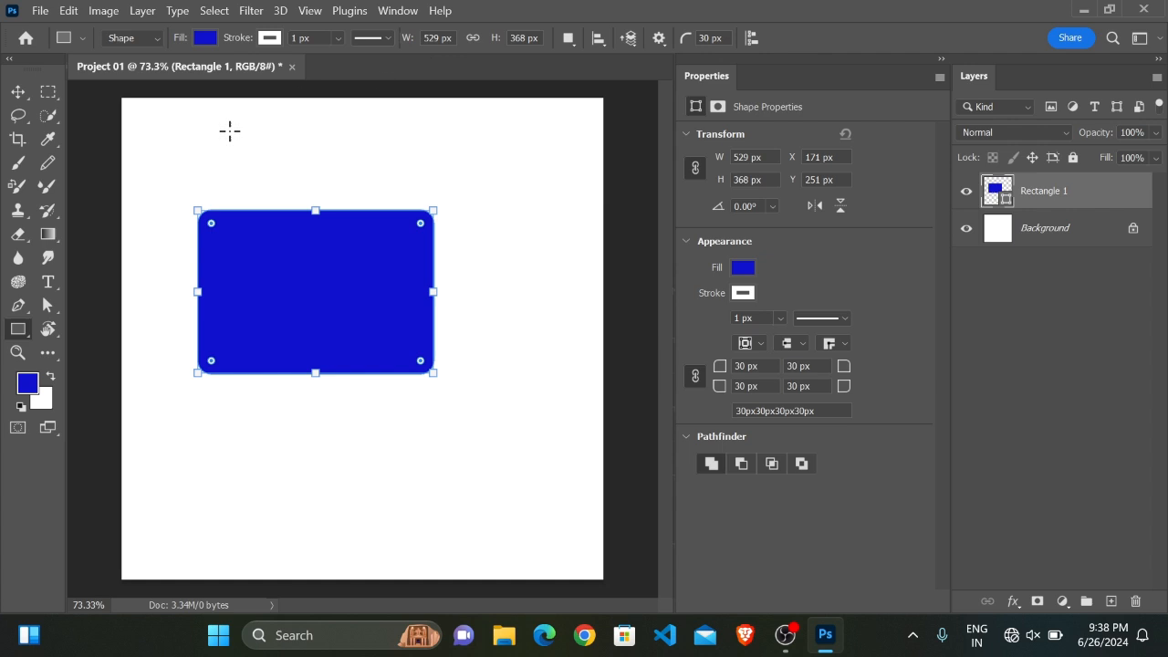
left_click(205, 38)
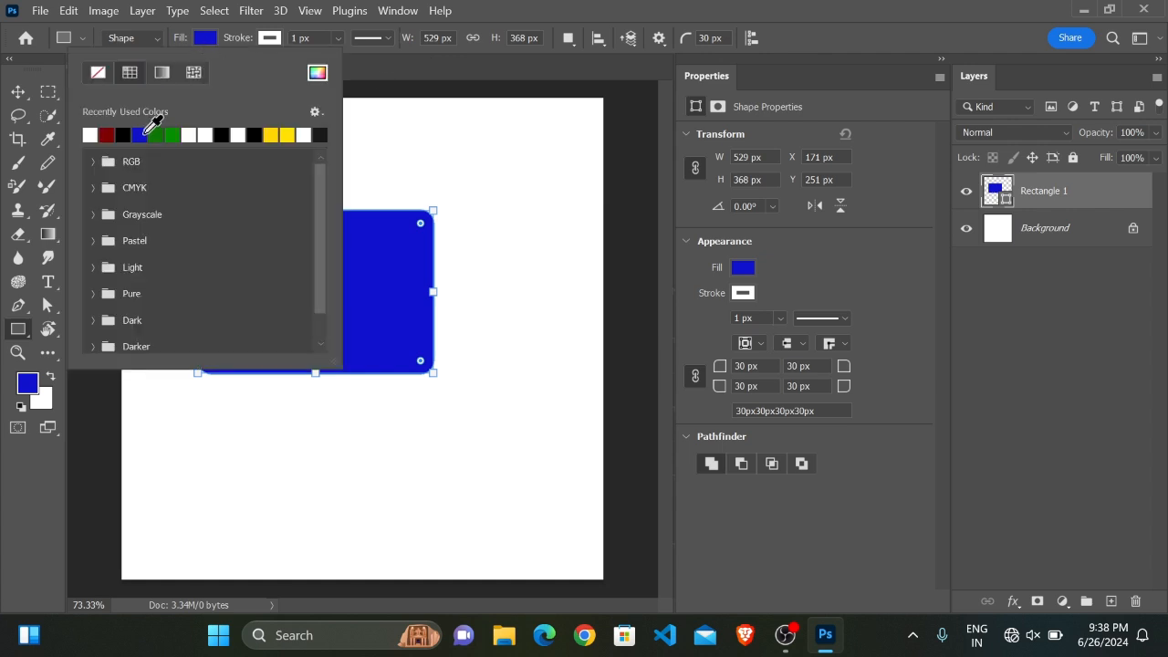
left_click(285, 134)
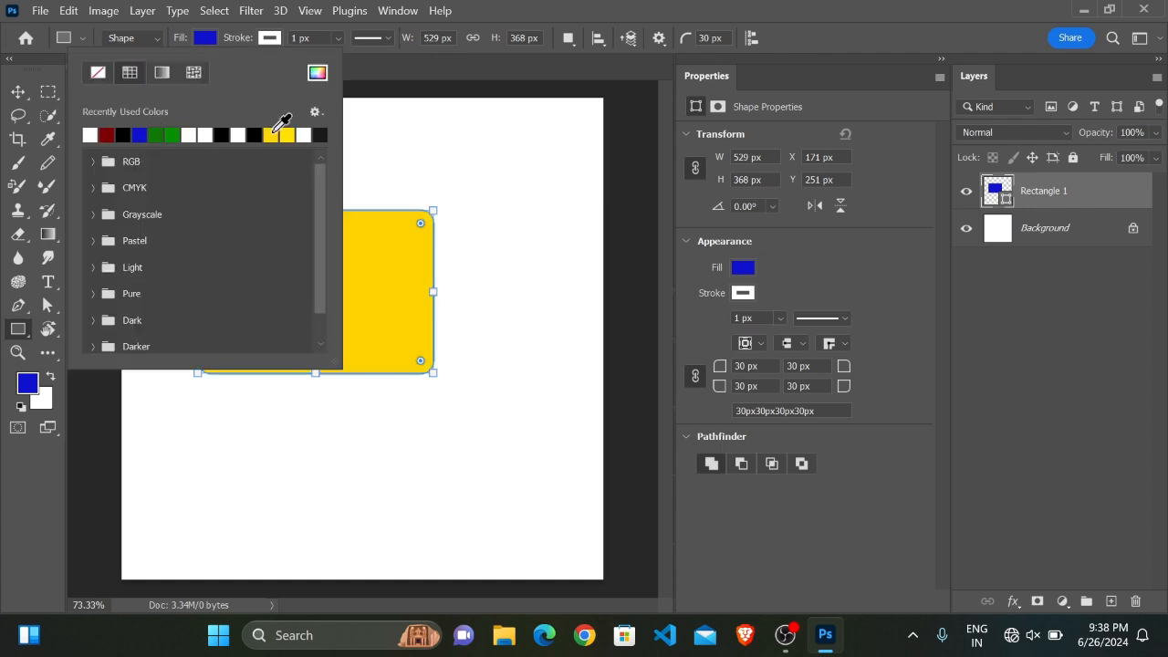
left_click(270, 39)
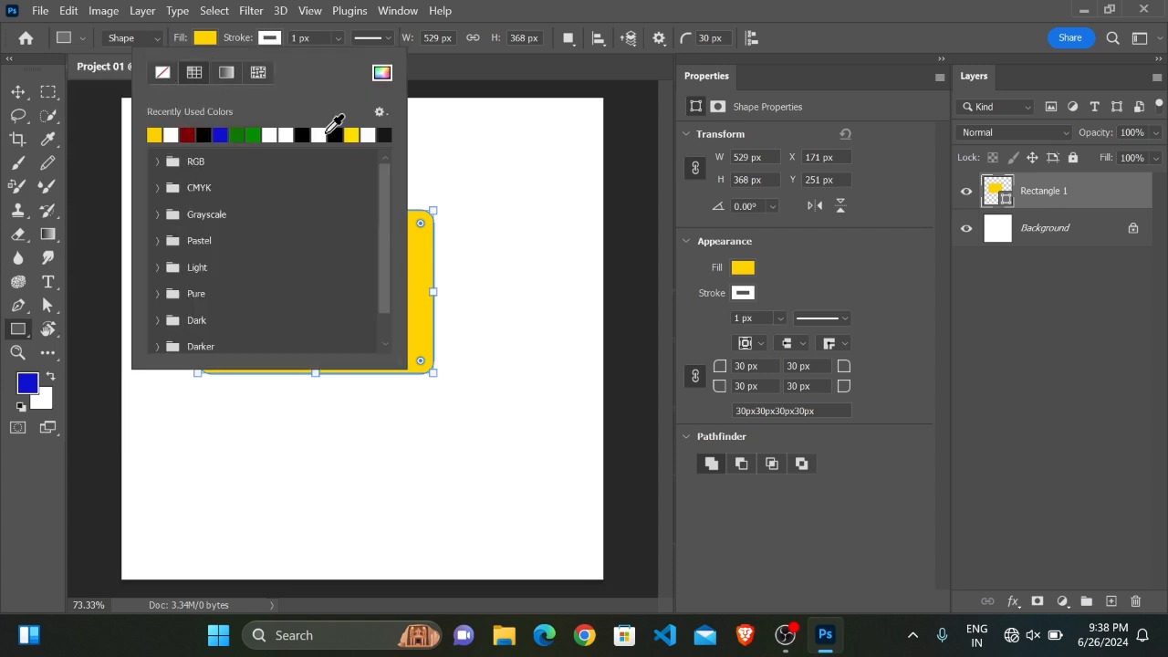
left_click(330, 134)
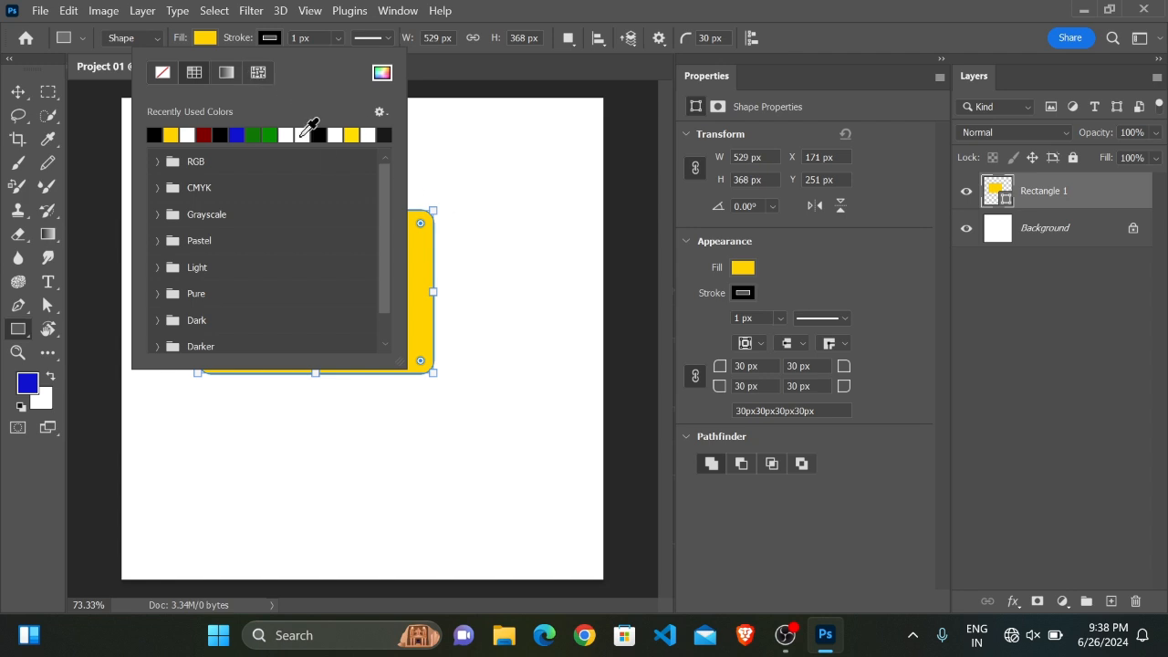
left_click(782, 40)
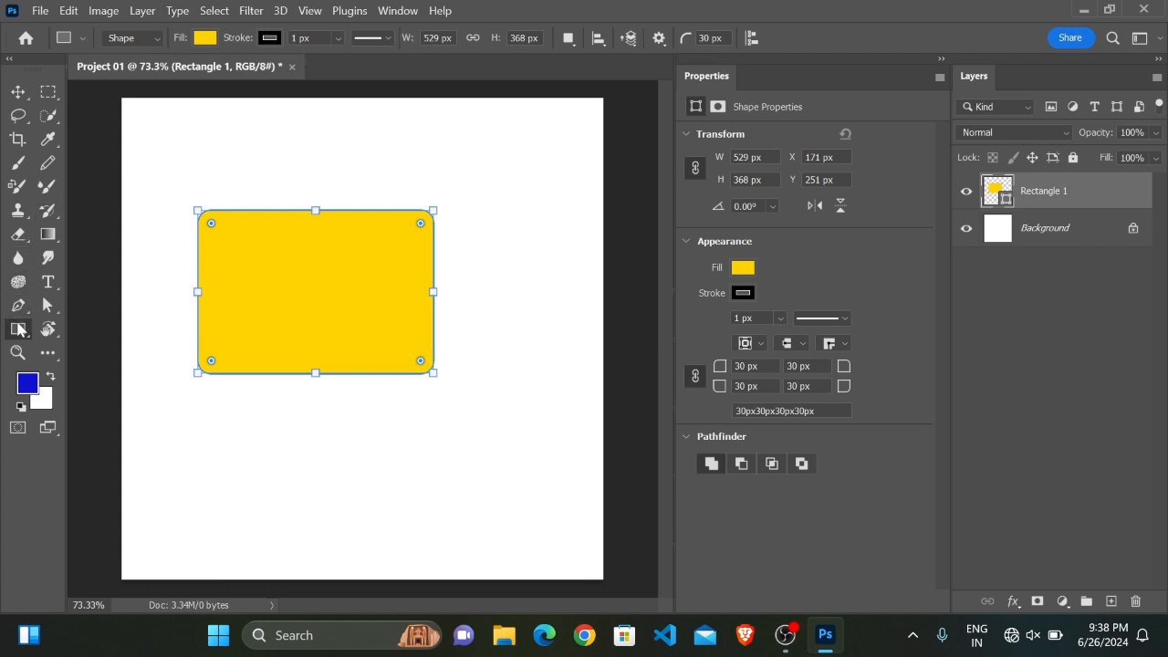
Draw a second rounded rectangle about 418 x 104 px above the first and move it down to overlap its upper edge.
left_click_drag(195, 139, 381, 185)
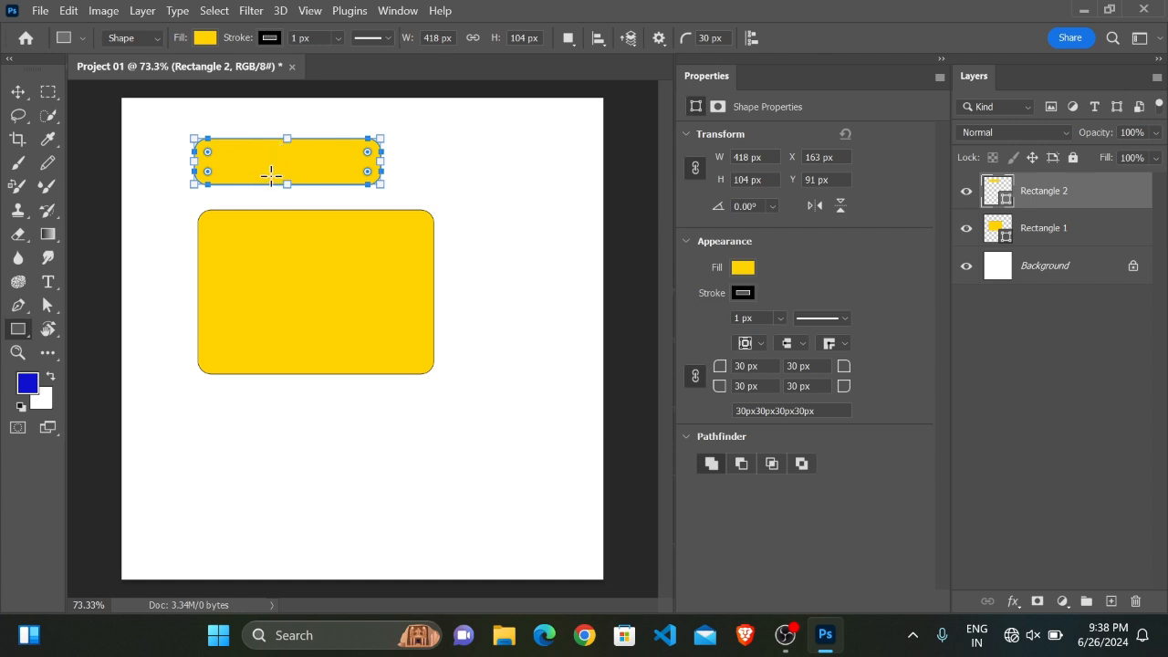
left_click(18, 92)
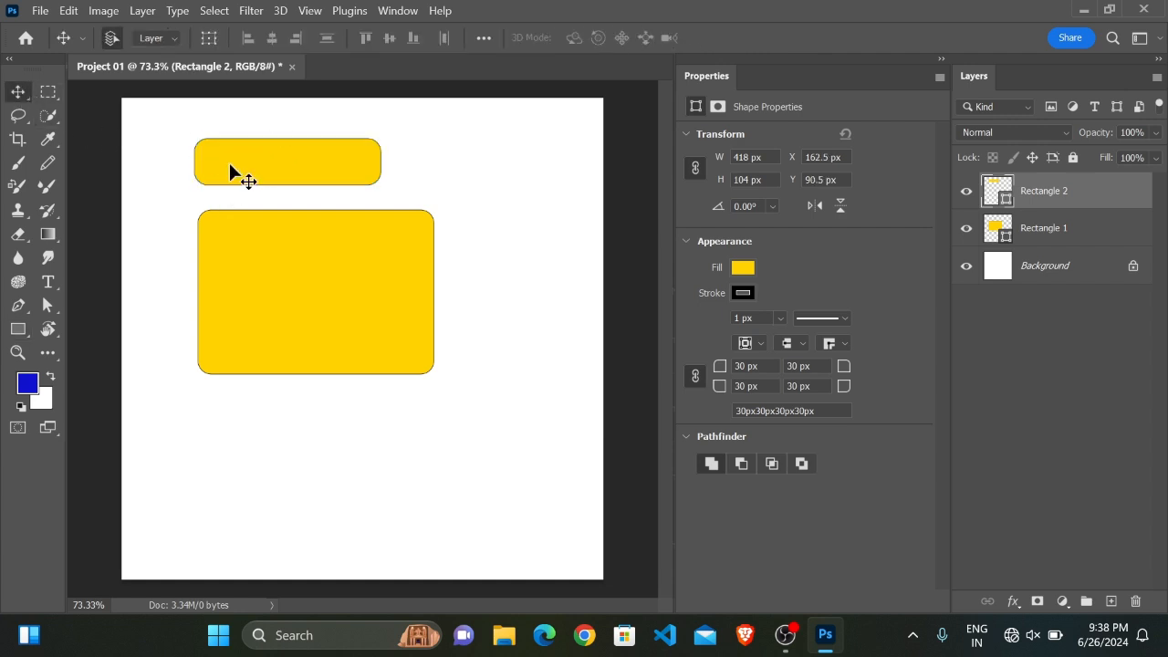
left_click_drag(231, 154, 266, 188)
Remove both yellow rectangles, leaving only the Background layer.
key("ctrl+e")
key("ctrl+z")
key("ctrl+z")
key("ctrl+z")
key("ctrl+z")
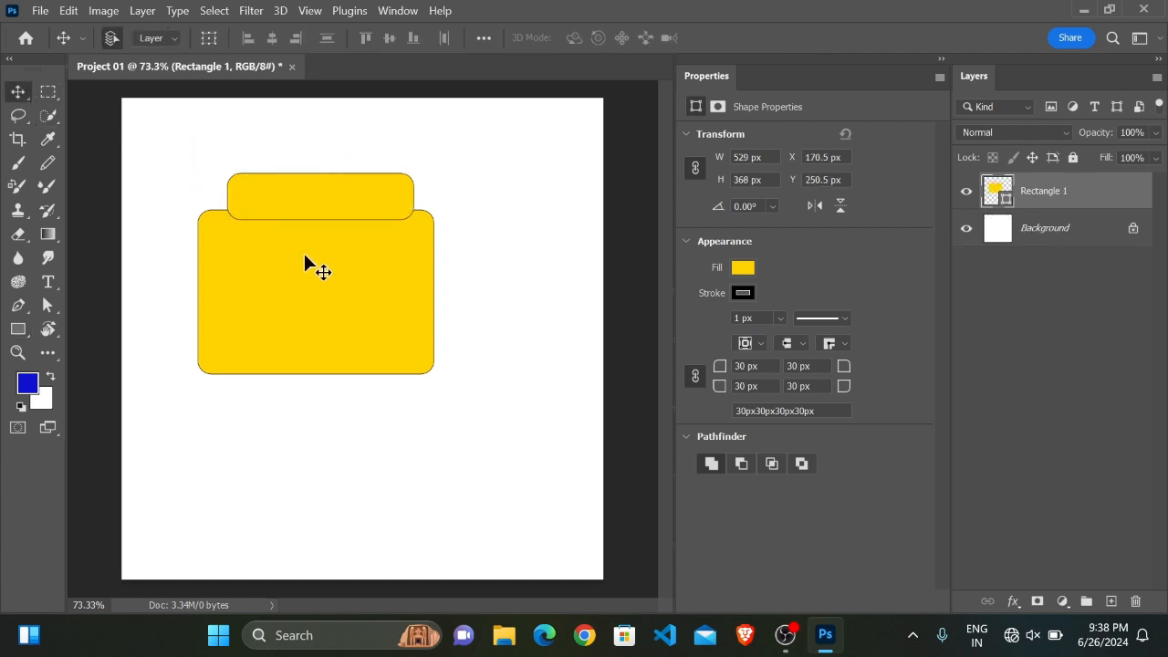
Set the Rectangle Tool's fill color to black, then switch to the Move Tool.
left_click(18, 329)
left_click(60, 328)
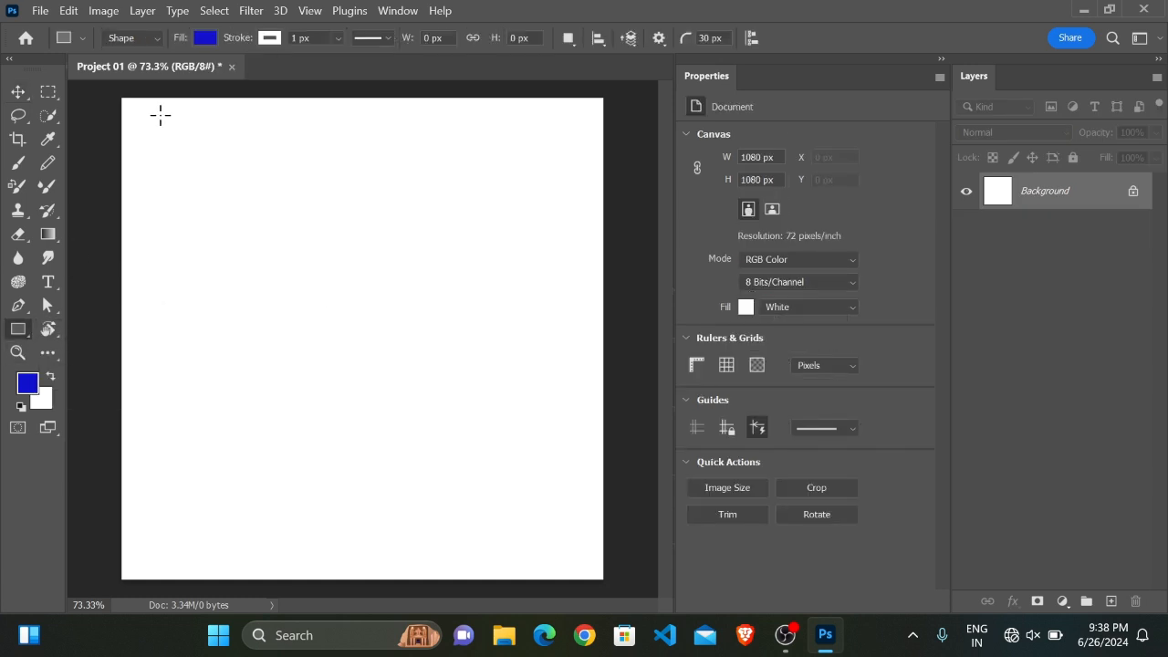
left_click(204, 37)
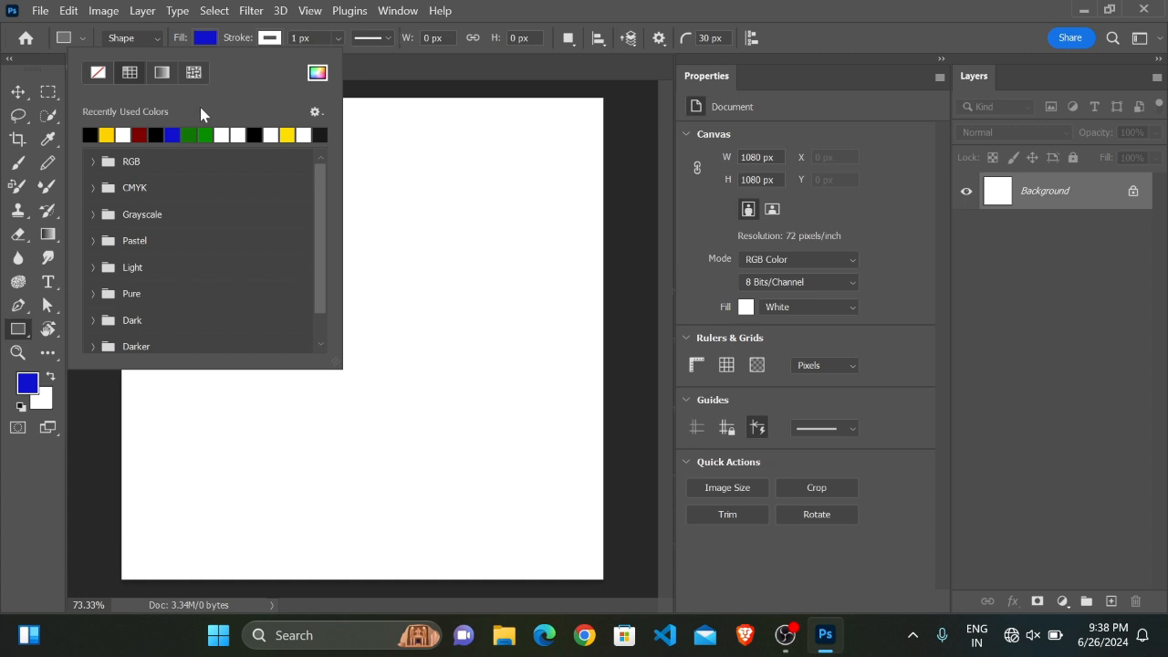
left_click(90, 134)
key("v")
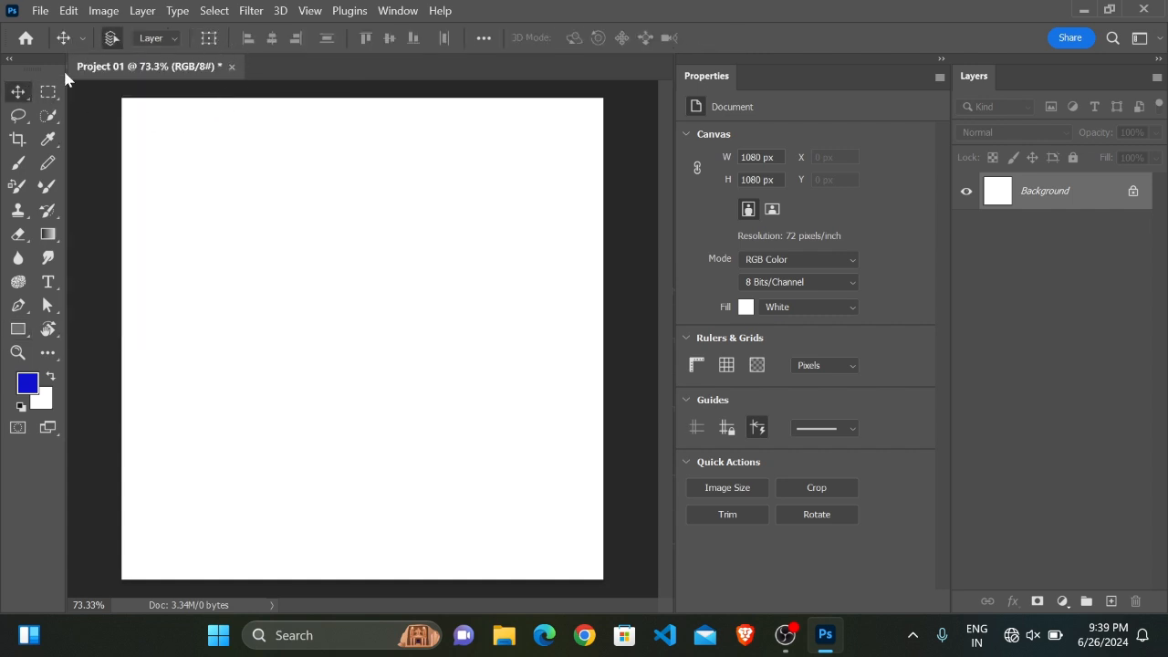
Set the Rectangle Tool's stroke to no color after trying dark red.
left_click(18, 329)
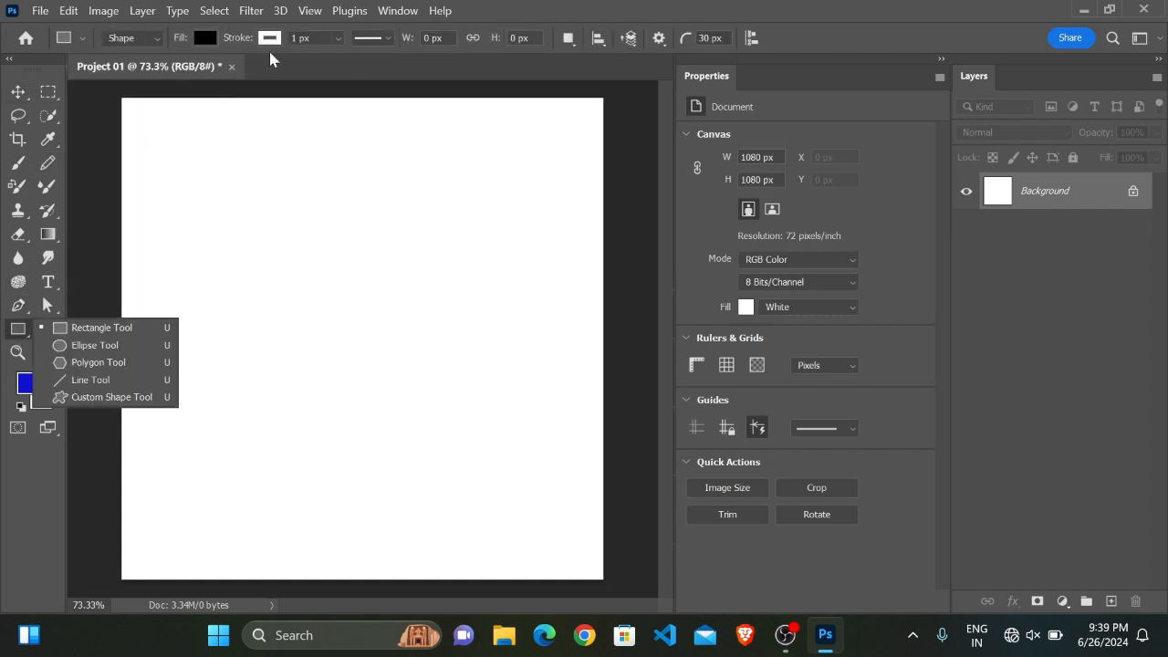
left_click(267, 39)
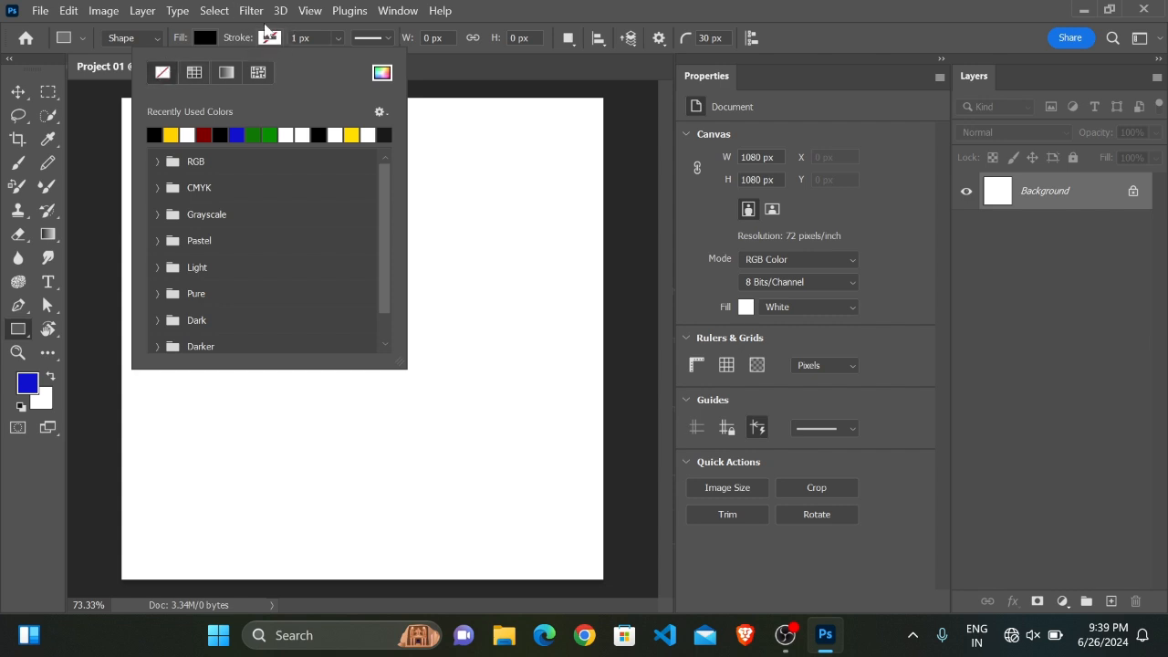
left_click(203, 134)
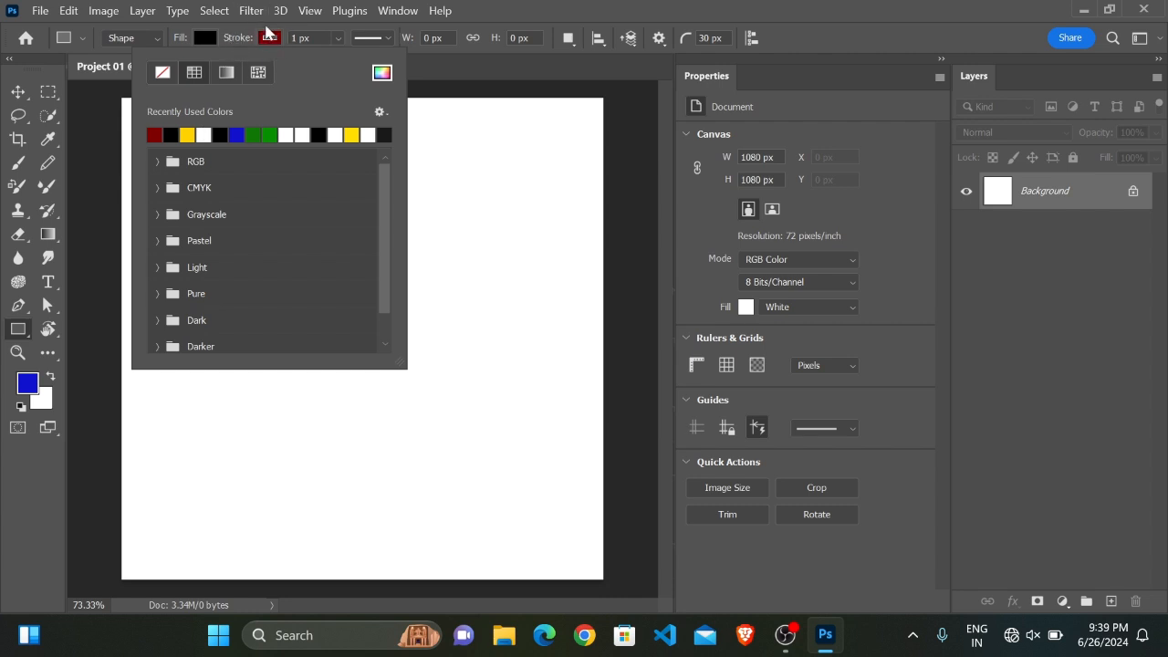
left_click(165, 73)
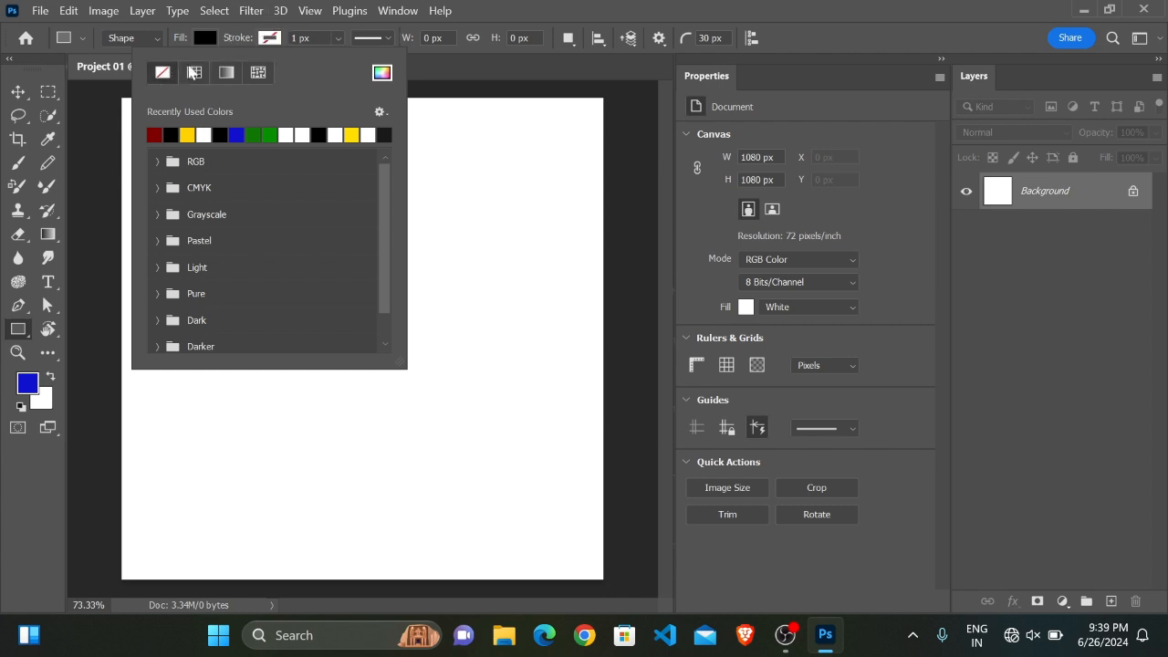
left_click(239, 37)
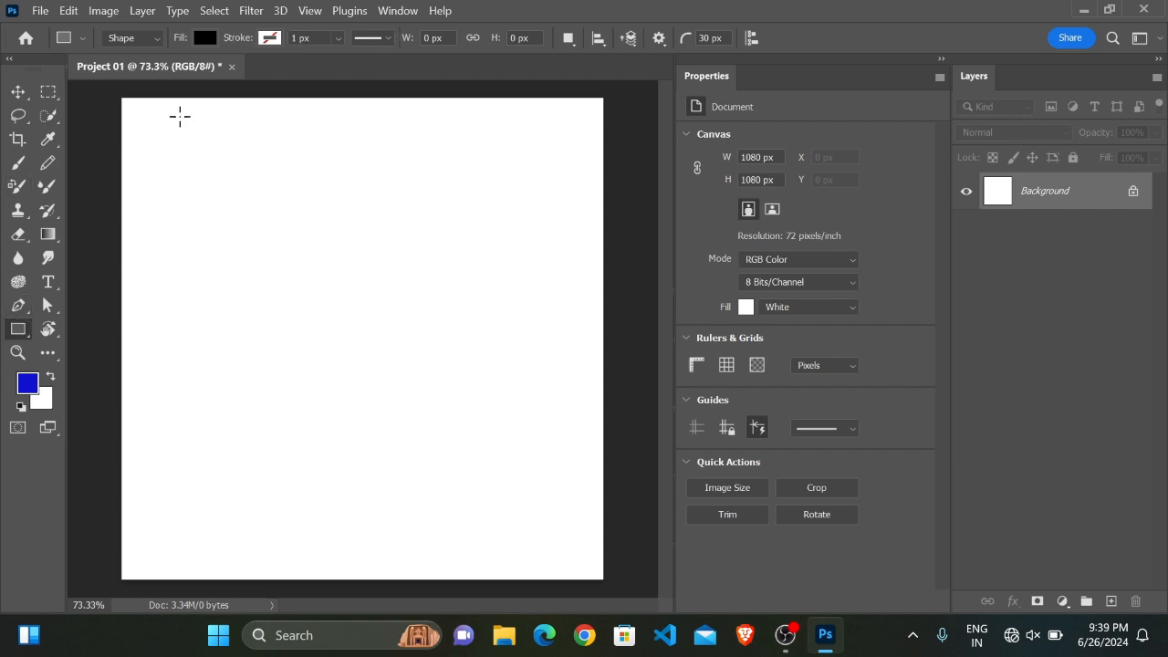
Draw a black rounded rectangle about 377 x 182 px near the canvas's upper-left corner and move it to about X 273, Y 217 px.
left_click_drag(152, 136, 320, 217)
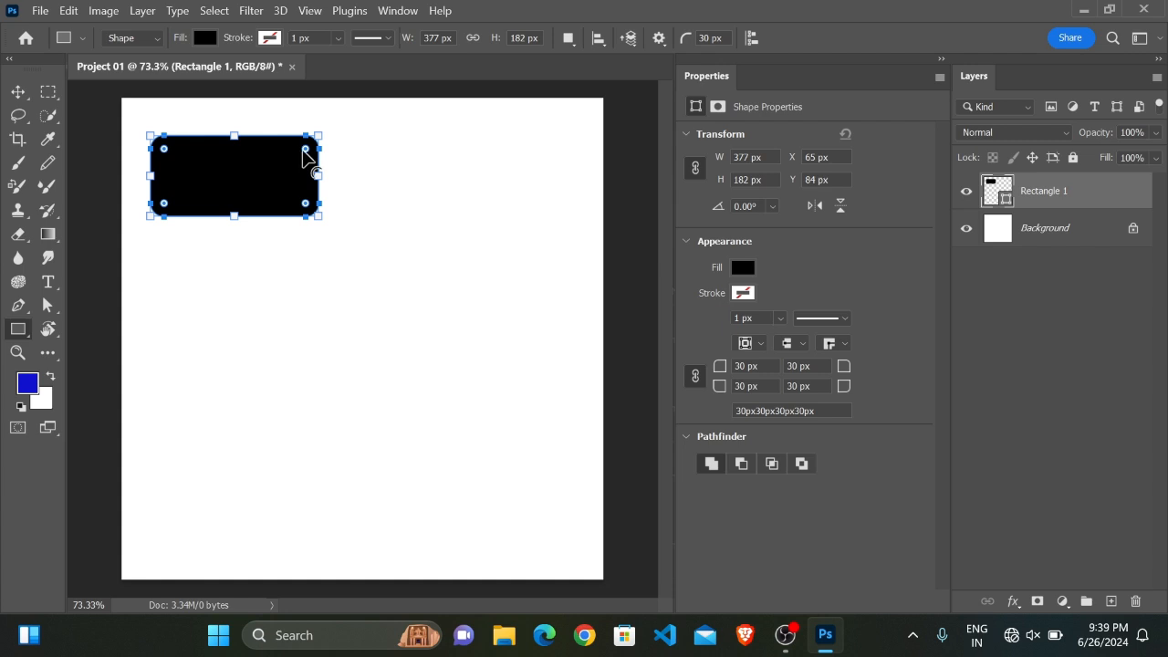
left_click(18, 92)
left_click_drag(224, 176, 352, 231)
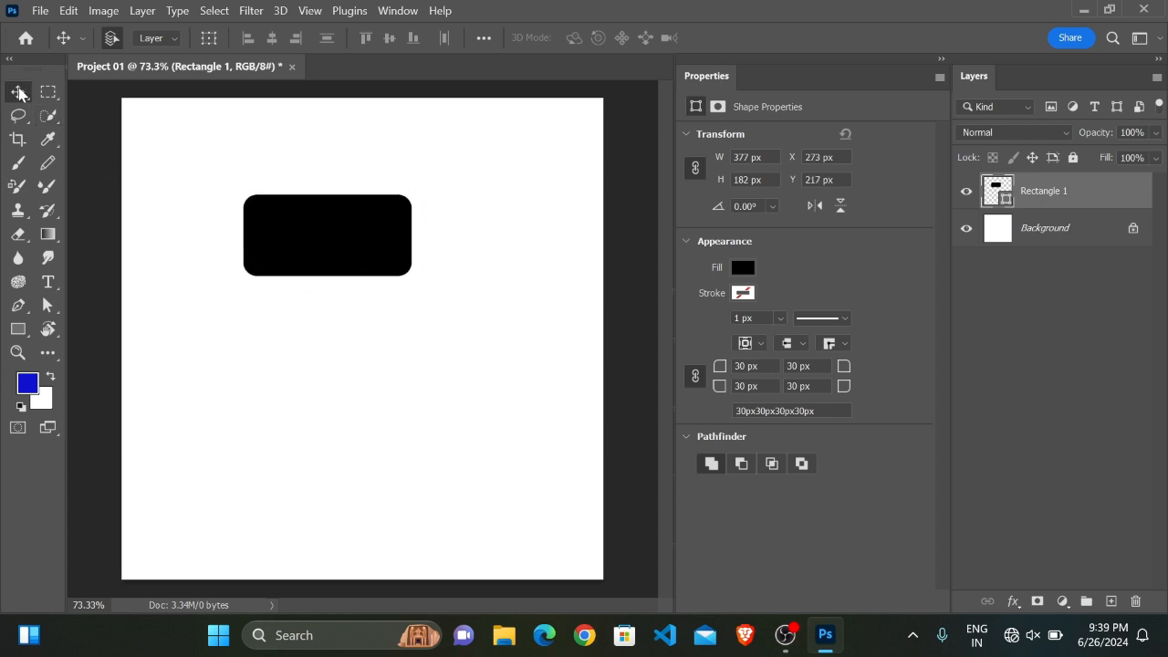
Move the black rounded rectangle around the canvas, ending at about X 176, Y 202 px.
left_click_drag(282, 243, 247, 232)
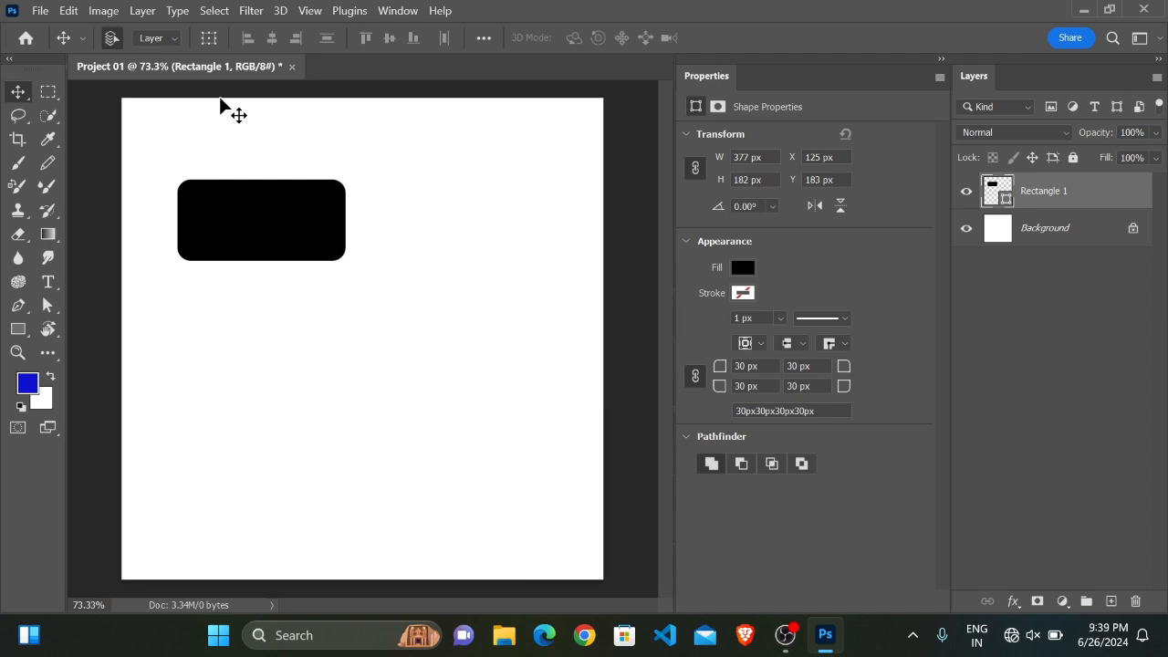
left_click_drag(258, 224, 309, 201)
left_click_drag(327, 253, 329, 247)
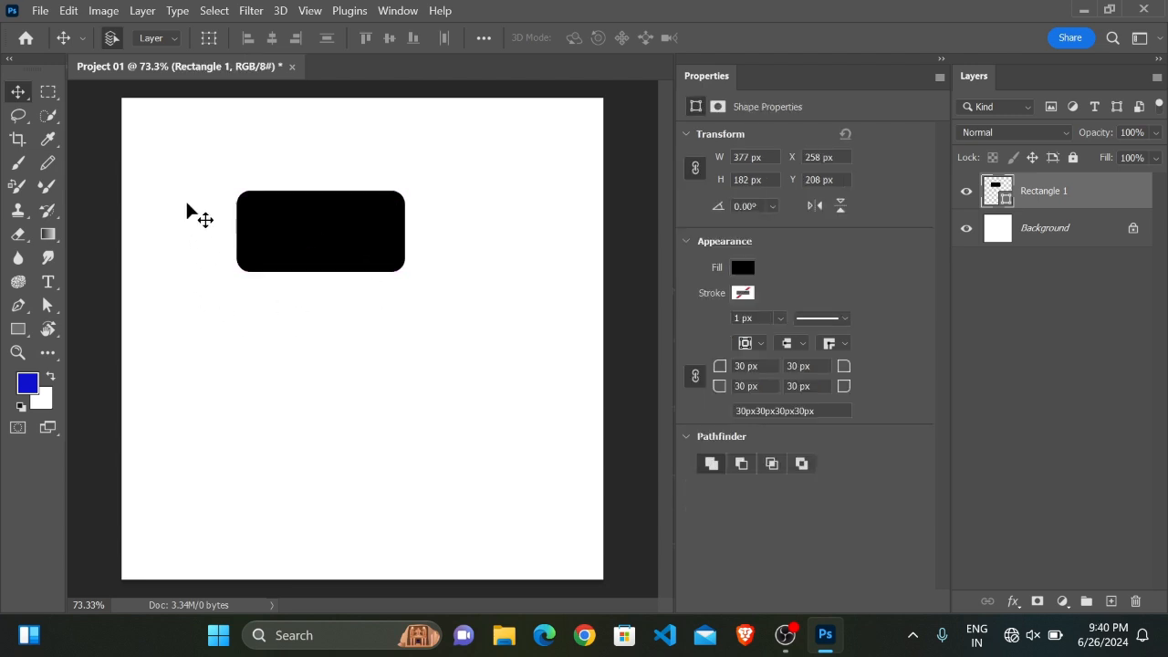
left_click_drag(323, 248, 286, 245)
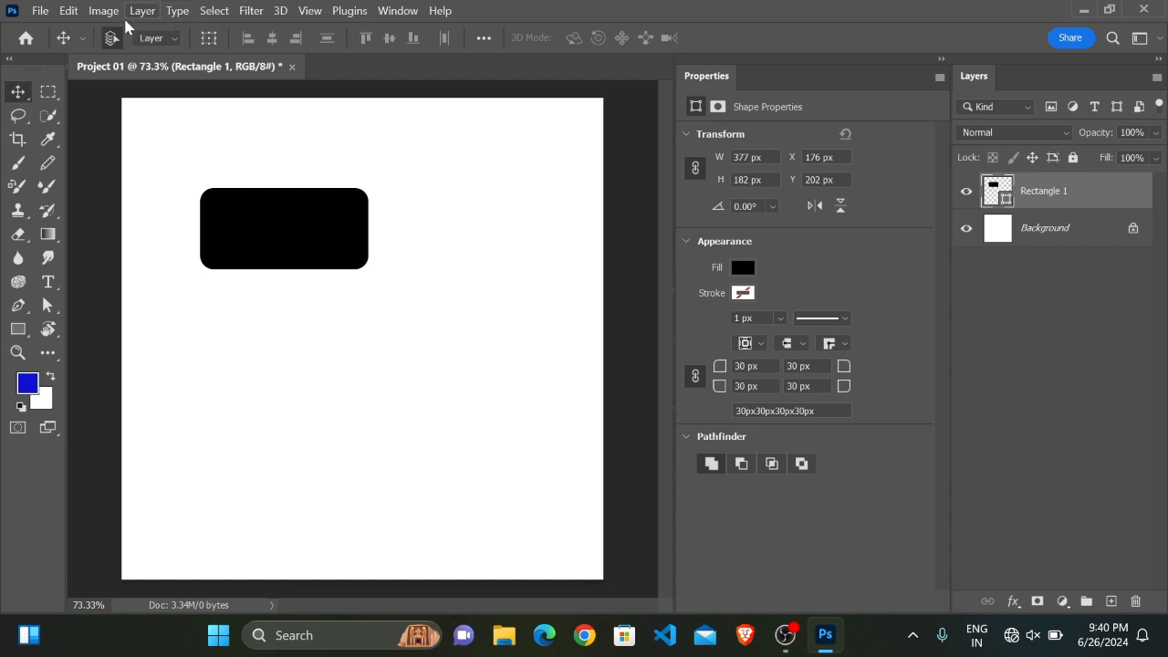
Turn on the Move Tool's transform controls and move the black rounded rectangle up to about X 174, Y 114 px.
left_click(209, 38)
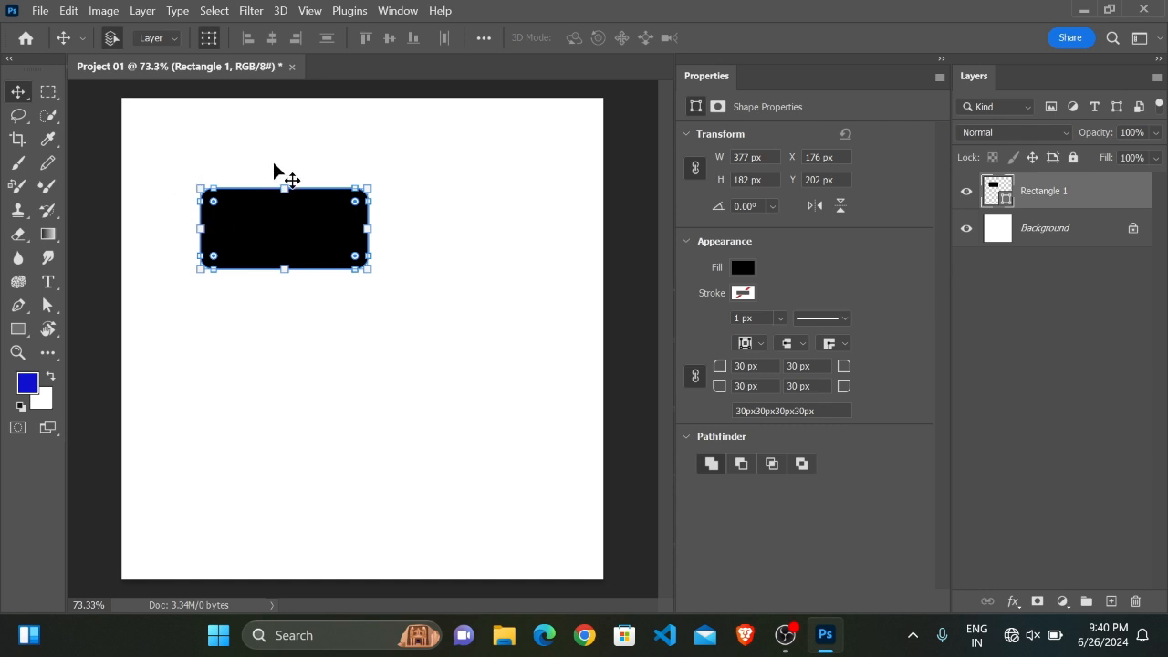
left_click(404, 234)
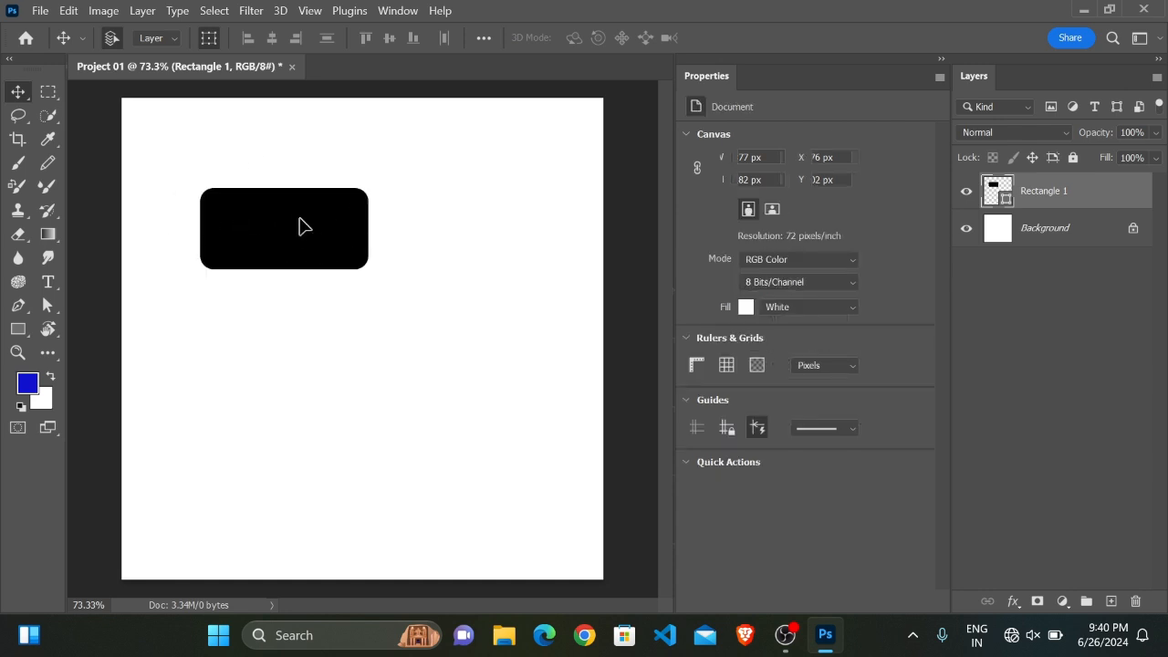
left_click_drag(308, 240, 308, 202)
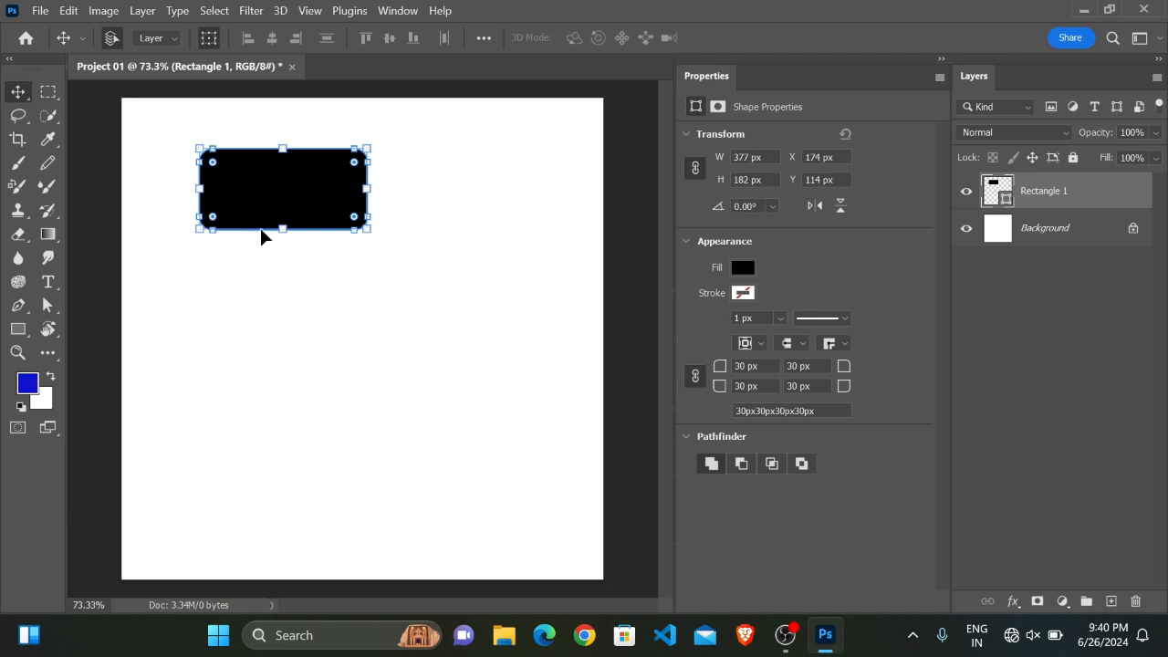
Resize the black rounded rectangle to about 504 x 452 px, apply the transform and deselect it.
left_click_drag(280, 253, 276, 341)
left_click_drag(296, 275, 337, 266)
left_click(885, 42)
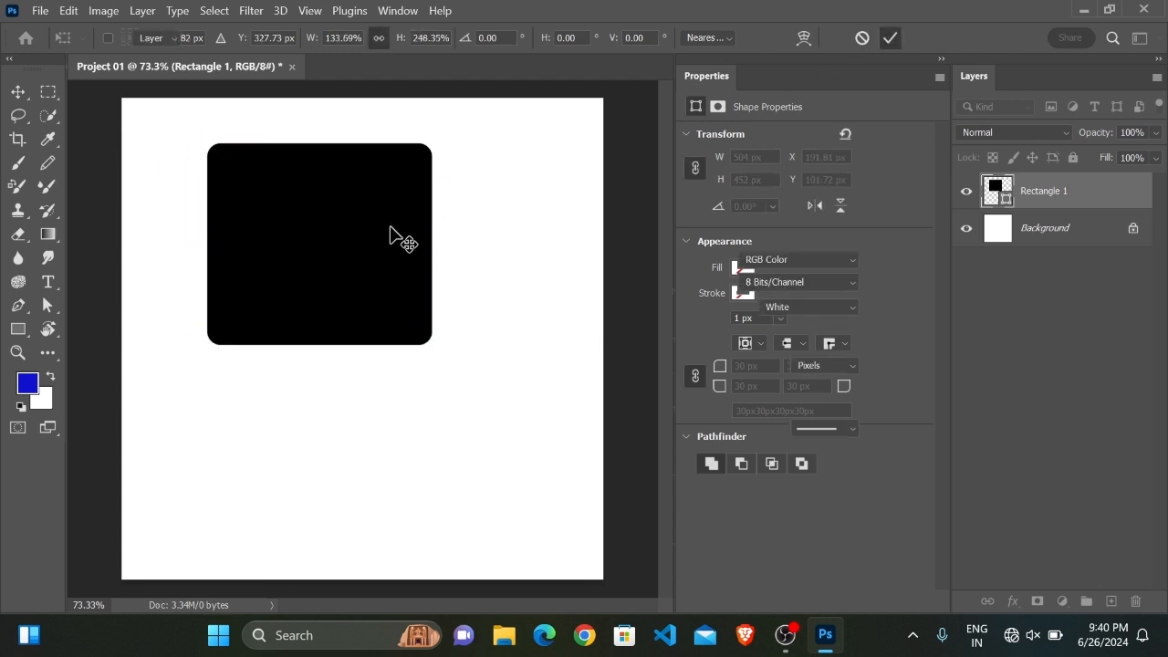
left_click(507, 247)
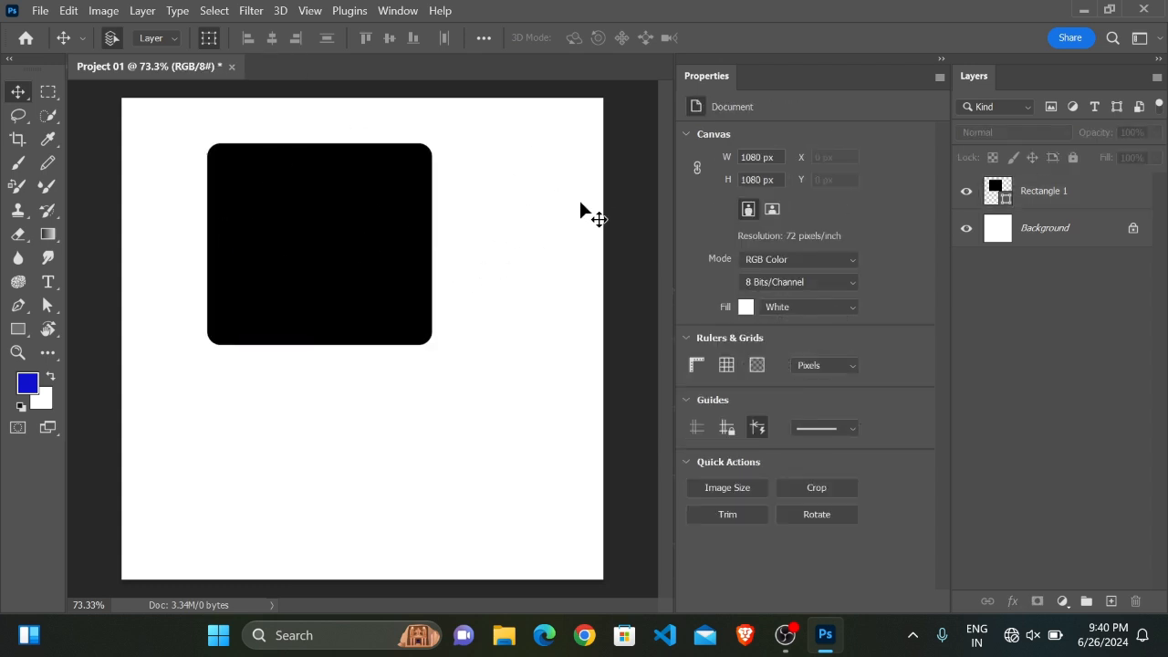
Free-transform the black rectangle to about 504.5 x 452.5 px at about X 165, Y 101 px and apply it.
left_click(324, 232)
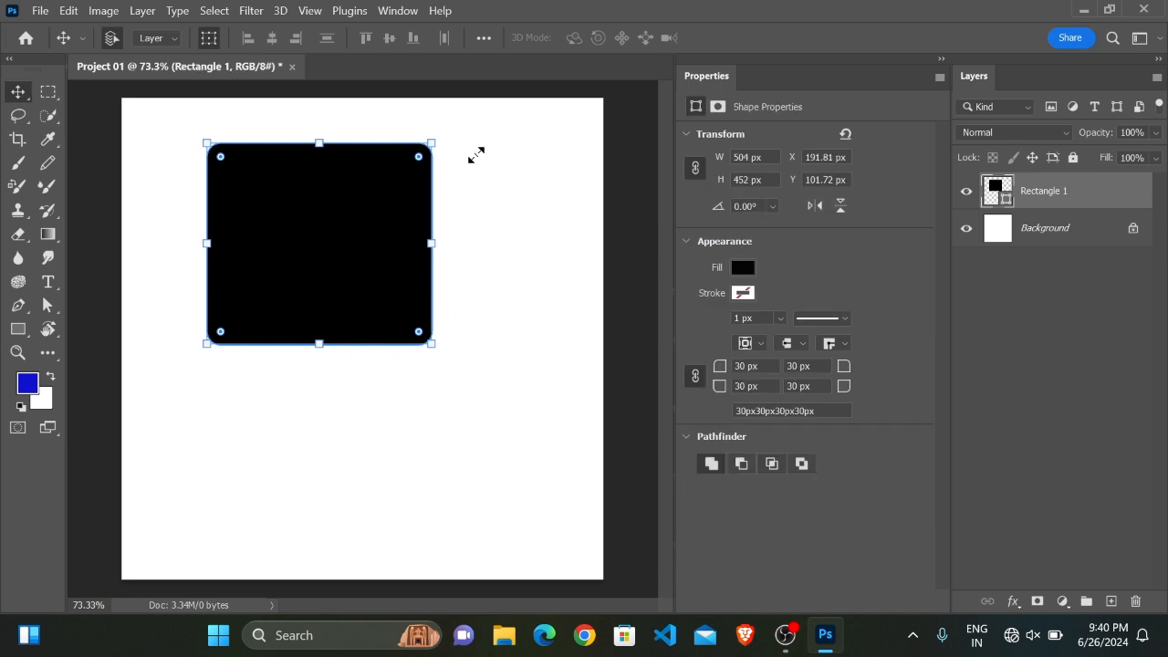
left_click_drag(205, 143, 183, 121)
mouse_move(308, 124)
left_mouse_down()
mouse_move(304, 200)
mouse_move(305, 143)
left_mouse_up()
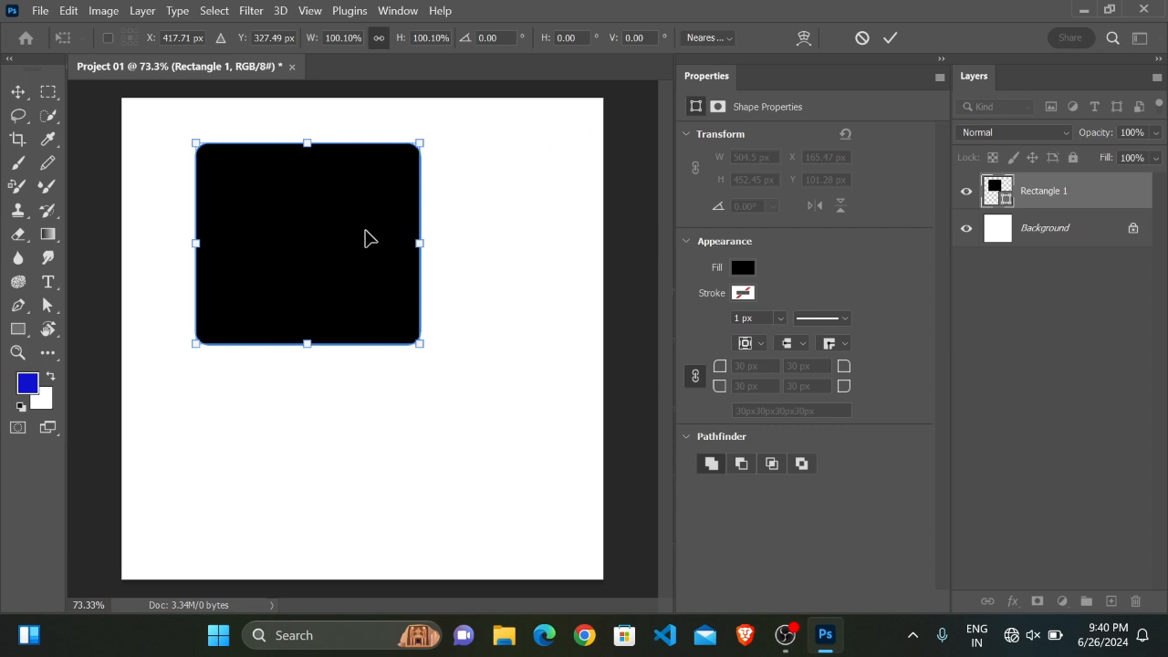
left_click(888, 40)
Delete the large black rectangle and draw a new rounded one about 433 x 294 px near the canvas's upper-left corner.
left_click_drag(261, 271, 282, 267)
key("Delete")
left_click_drag(19, 328, 60, 326)
left_click(60, 327)
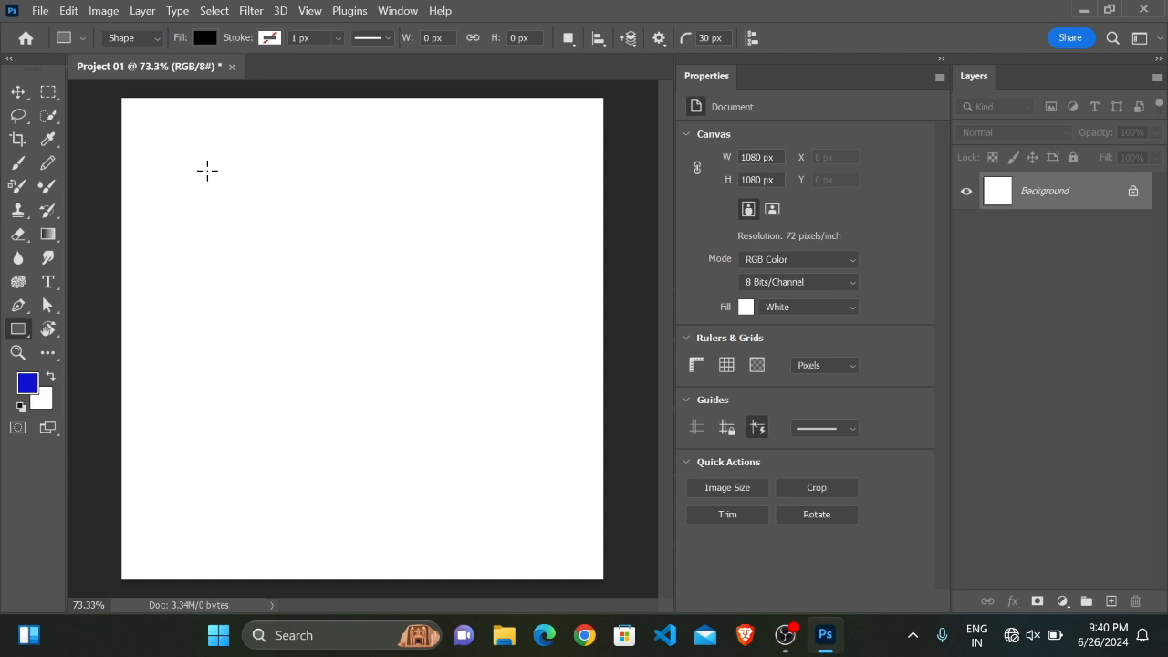
left_click_drag(175, 145, 366, 276)
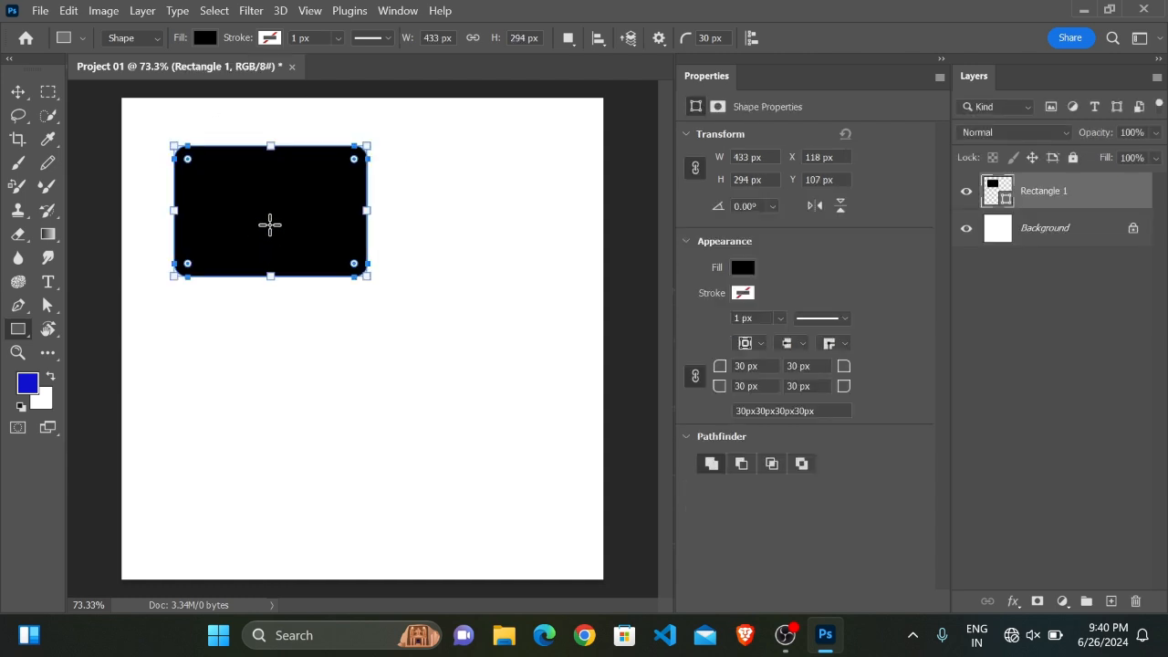
Reduce the black rectangle's corner radii to 0 px and move it to about X 218, Y 190 px.
key("v")
mouse_move(321, 217)
left_mouse_down()
mouse_move(339, 222)
mouse_move(314, 216)
left_mouse_up()
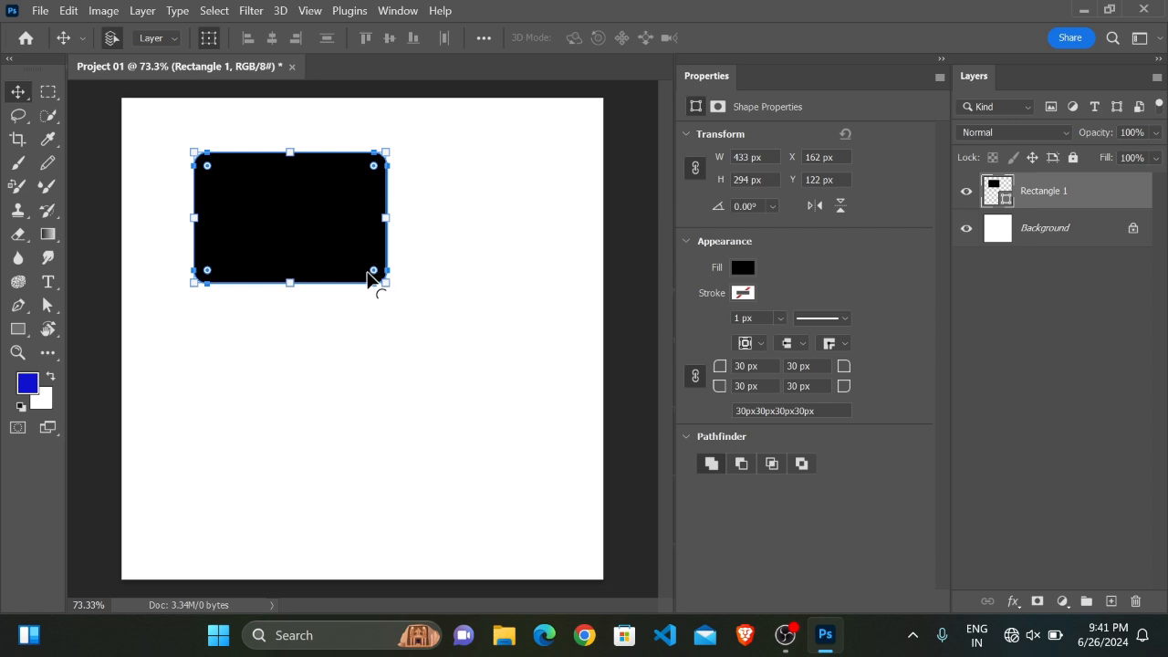
left_click_drag(207, 167, 170, 131)
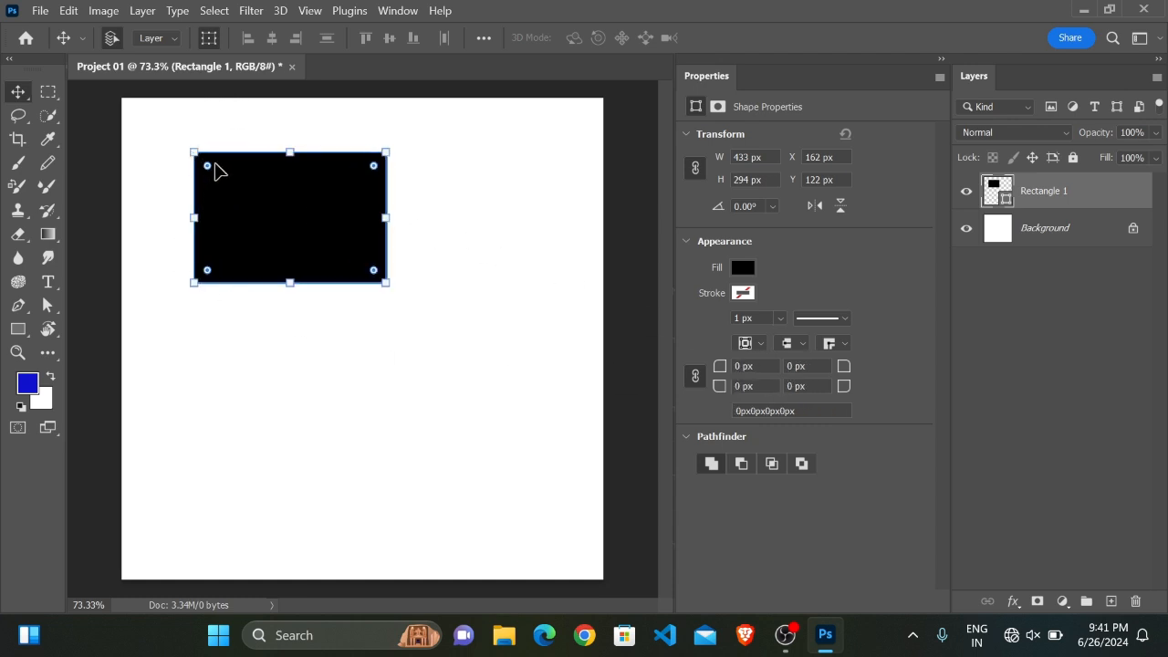
left_click(481, 192)
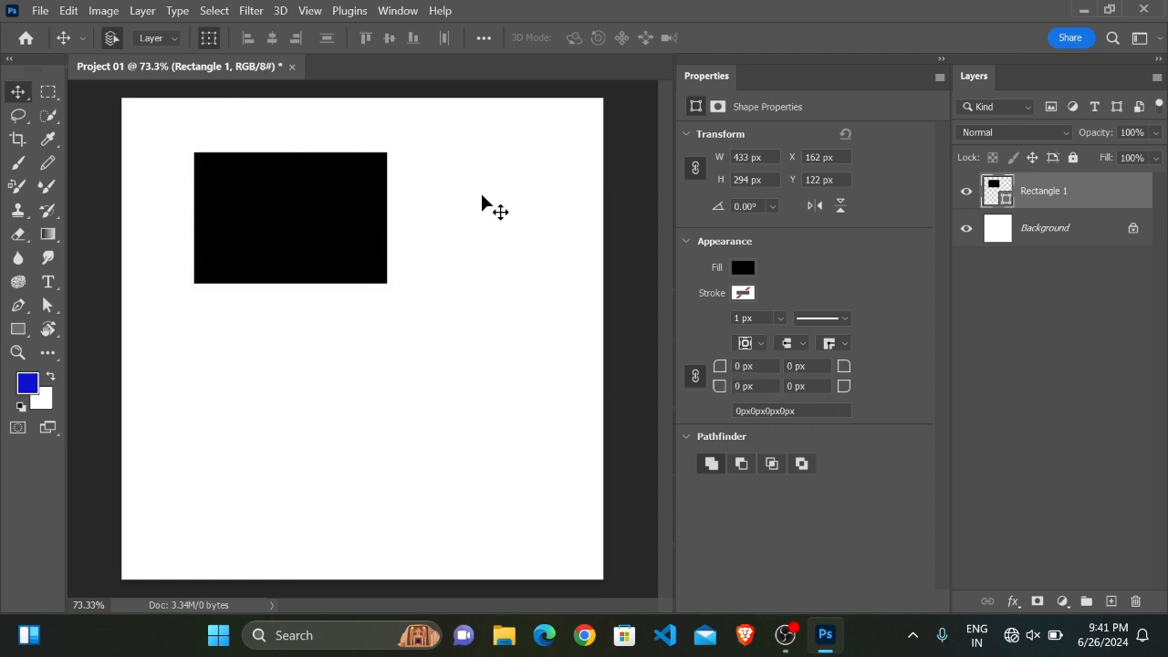
left_click(278, 216)
left_click_drag(282, 230, 309, 244)
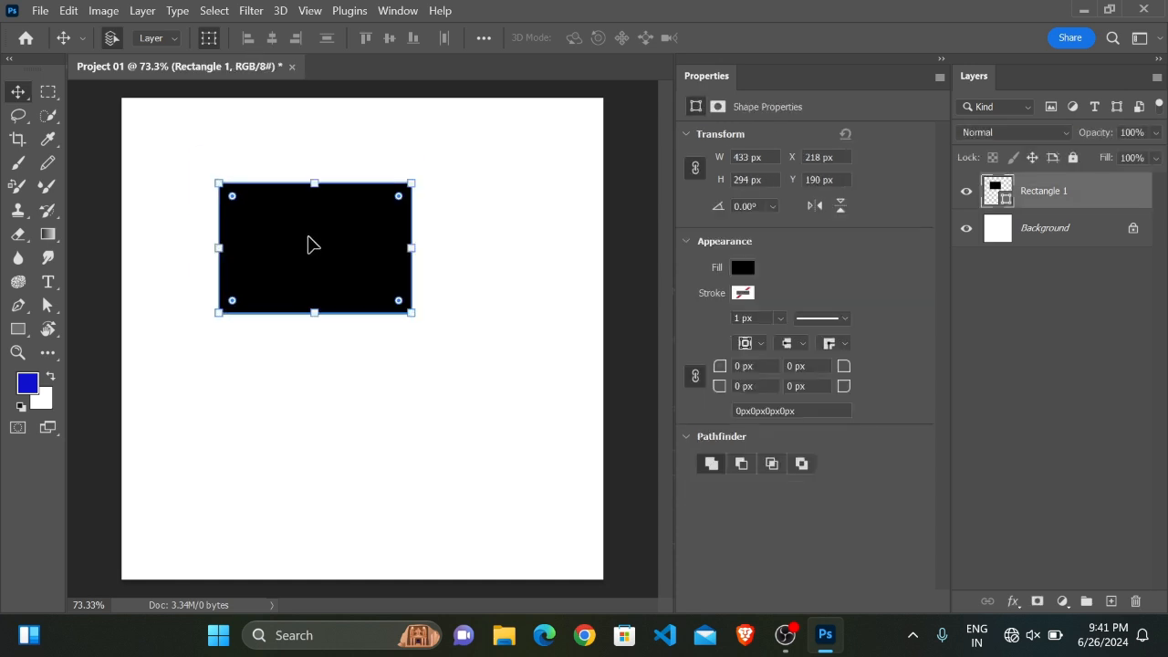
Delete the black rectangle and draw a black rounded square about 319 x 319 px at about X 190, Y 165 px.
key("Delete")
left_click(20, 330)
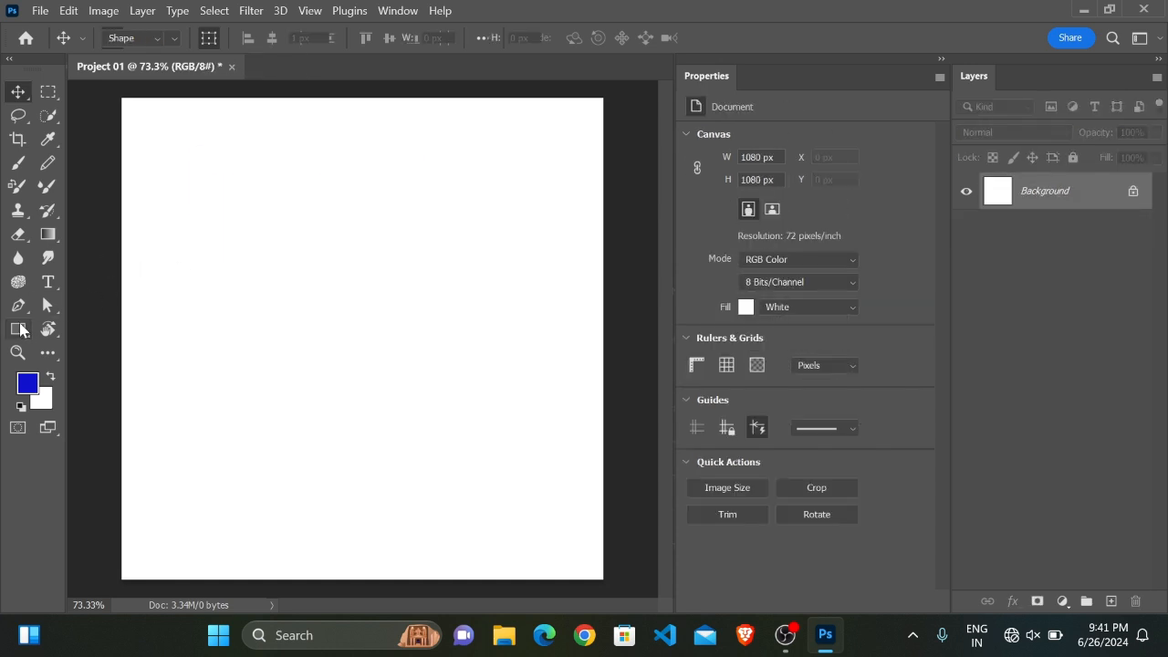
right_click(21, 339)
left_click(73, 331)
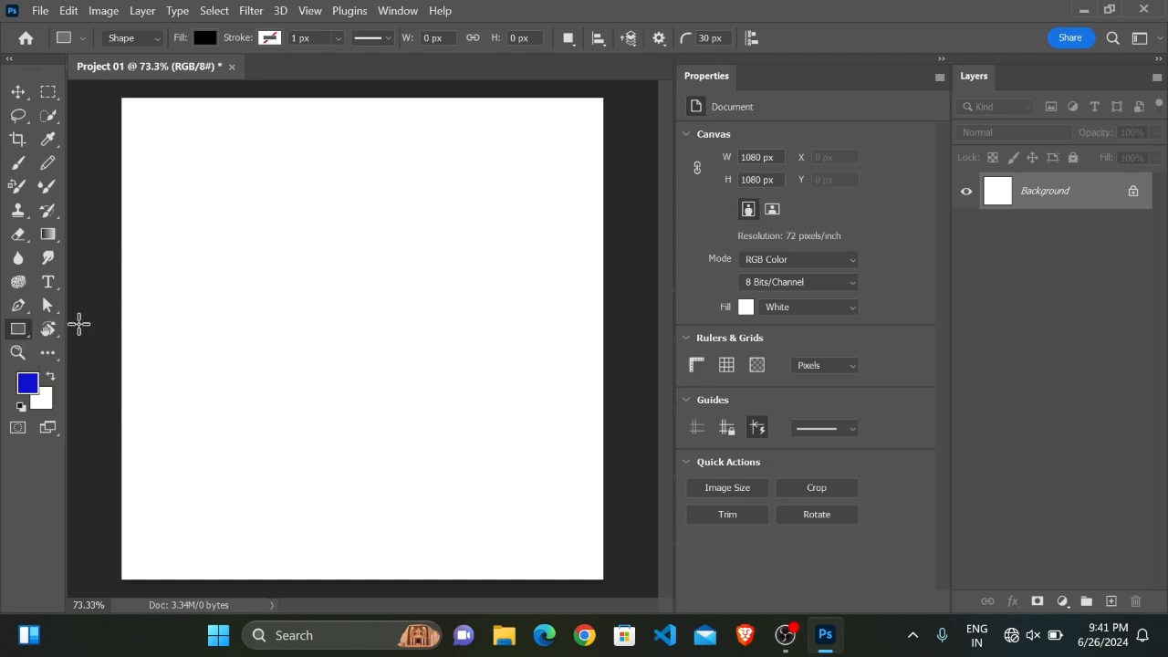
left_click_drag(207, 173, 401, 314)
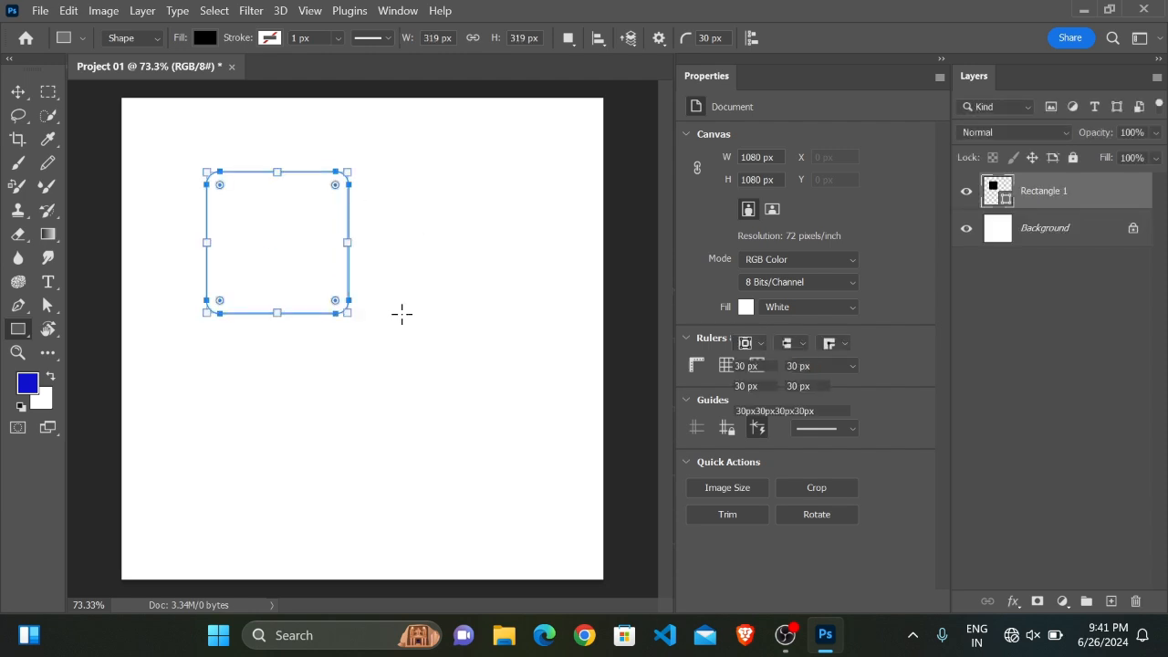
Reduce the black square's corner radii to 0 px and deselect it with the Move Tool.
left_click_drag(220, 187, 187, 156)
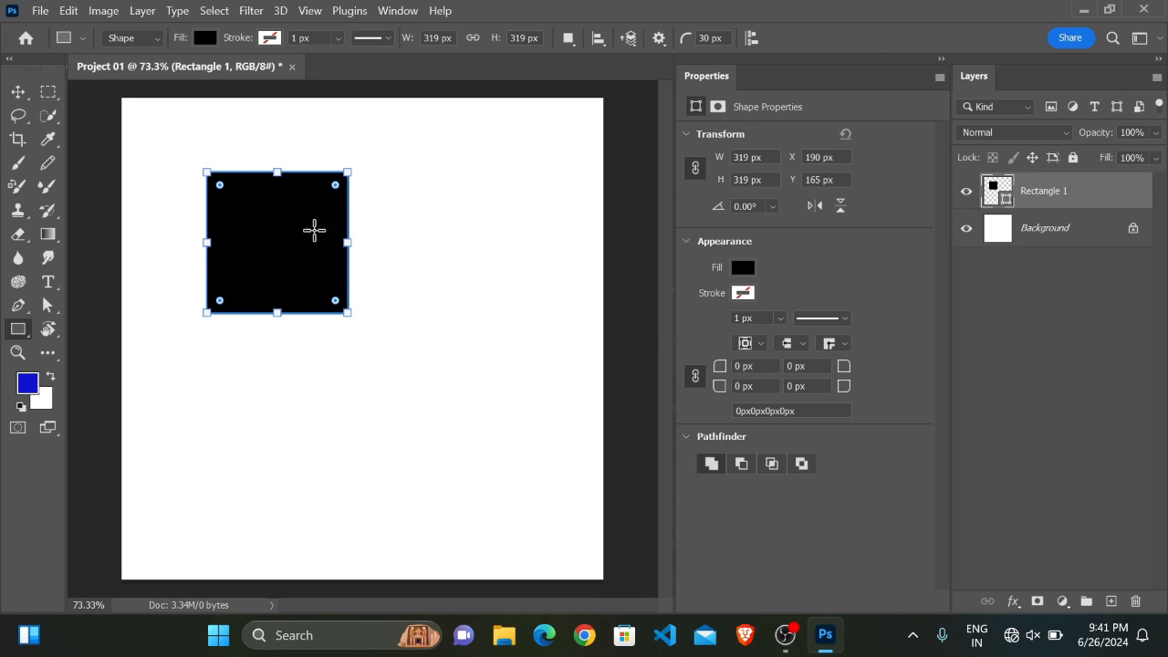
left_click(18, 92)
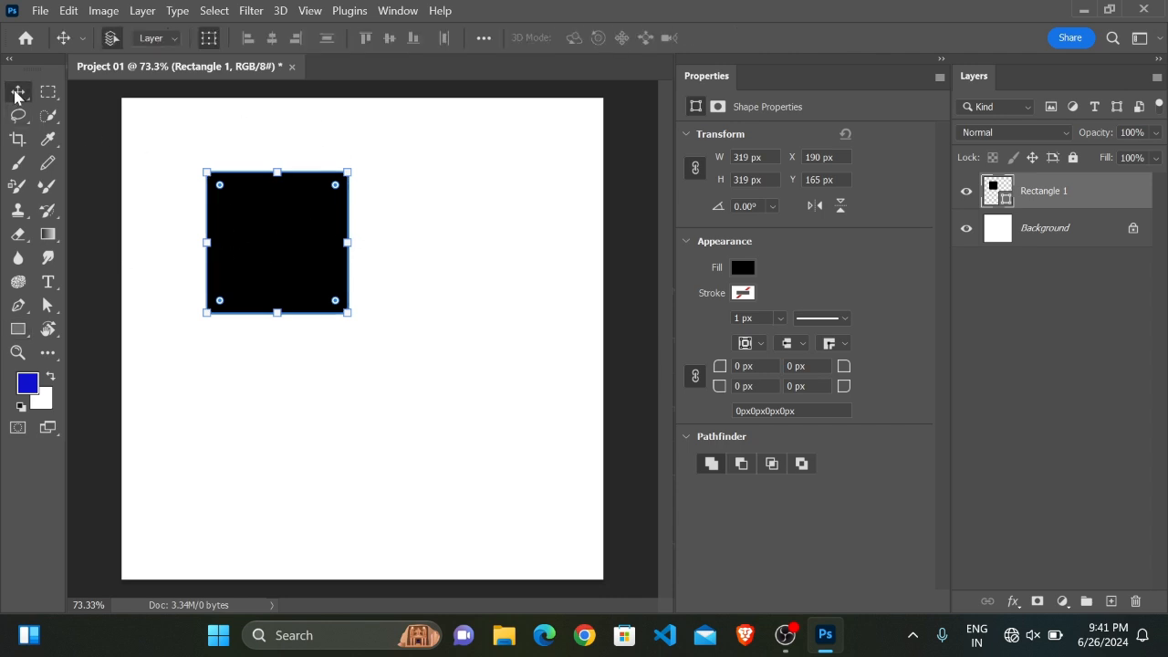
left_click(371, 209)
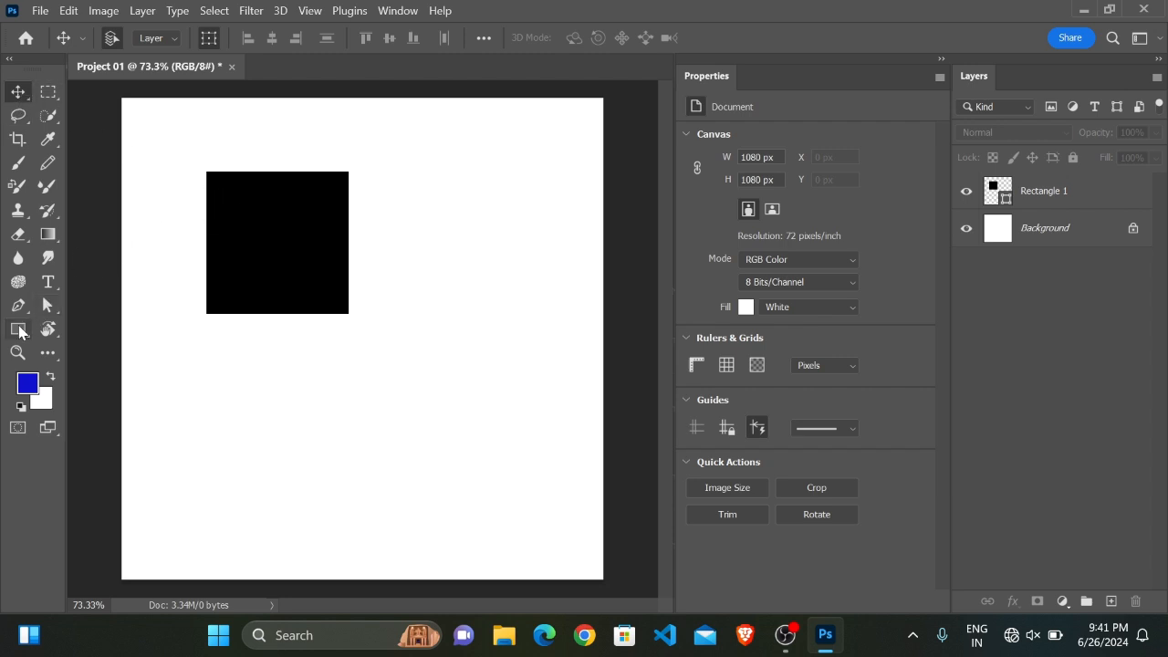
Draw extra rounded rectangles overlapping the black square, including one about 273 x 231 px over its upper-right corner.
left_click(18, 330)
left_click(76, 327)
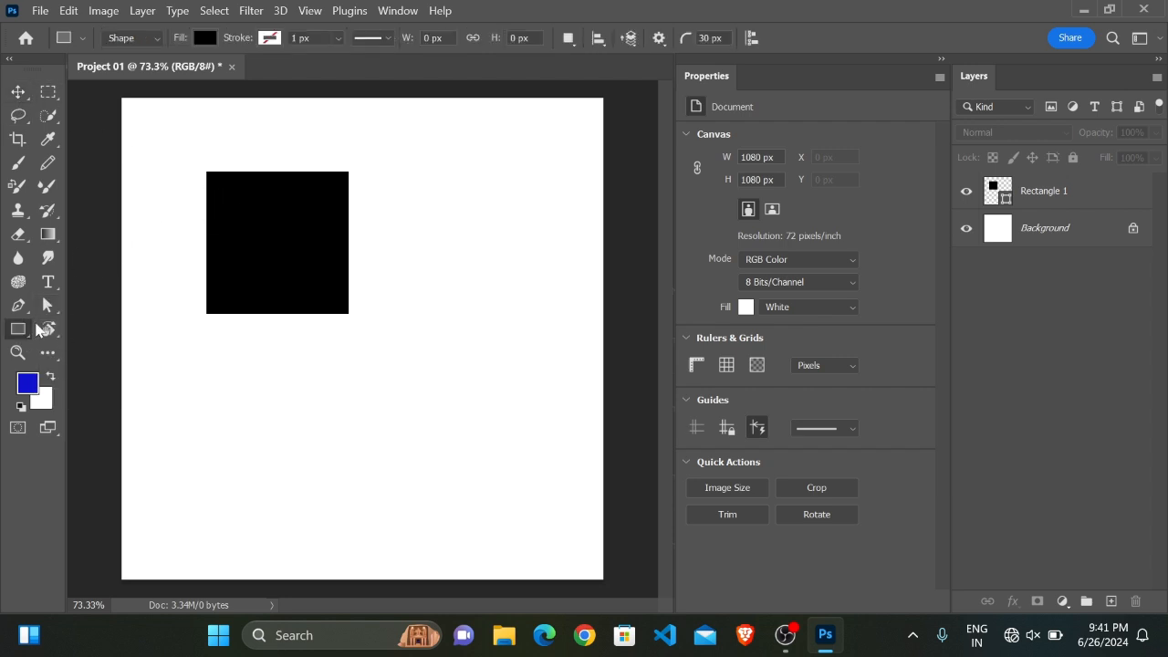
left_click_drag(283, 241, 405, 141)
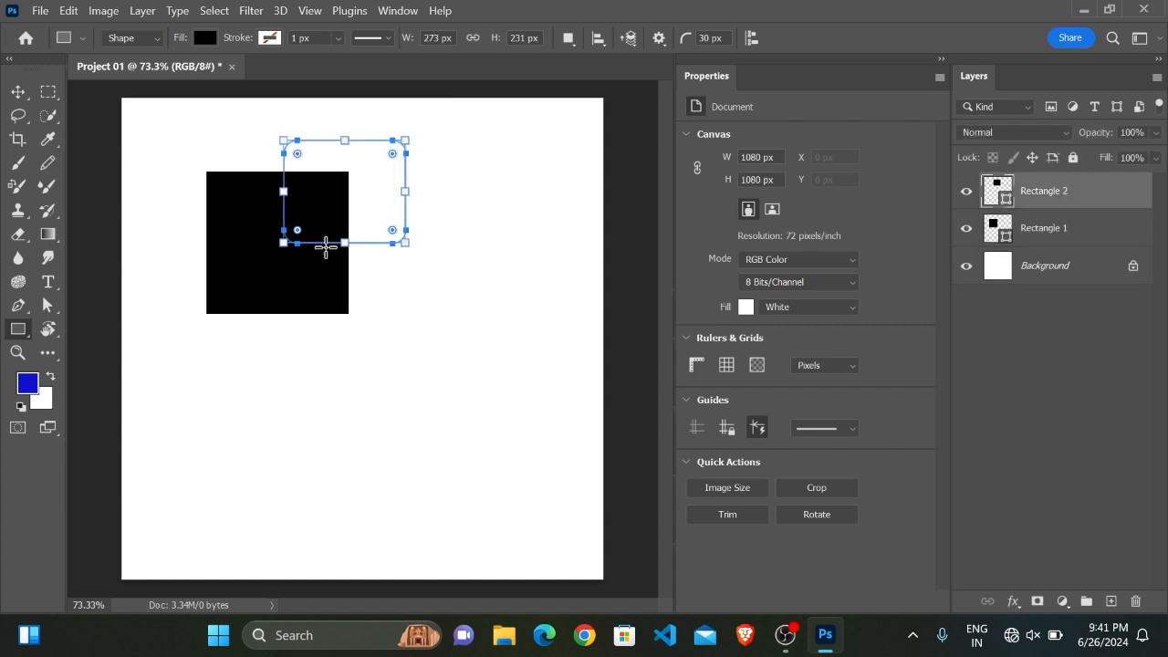
mouse_move(209, 174)
left_mouse_down()
mouse_move(319, 249)
mouse_move(202, 181)
left_mouse_up()
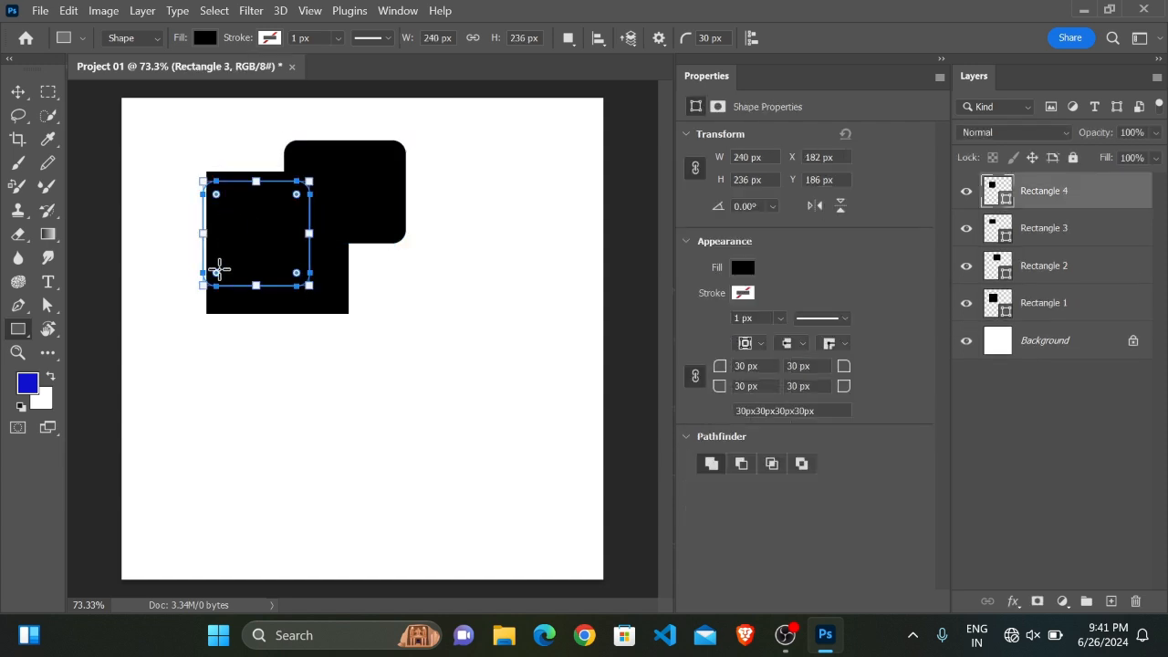
Undo the extra rounded rectangles, keeping only the black square and the Background layer.
key("ctrl+z")
key("ctrl+z")
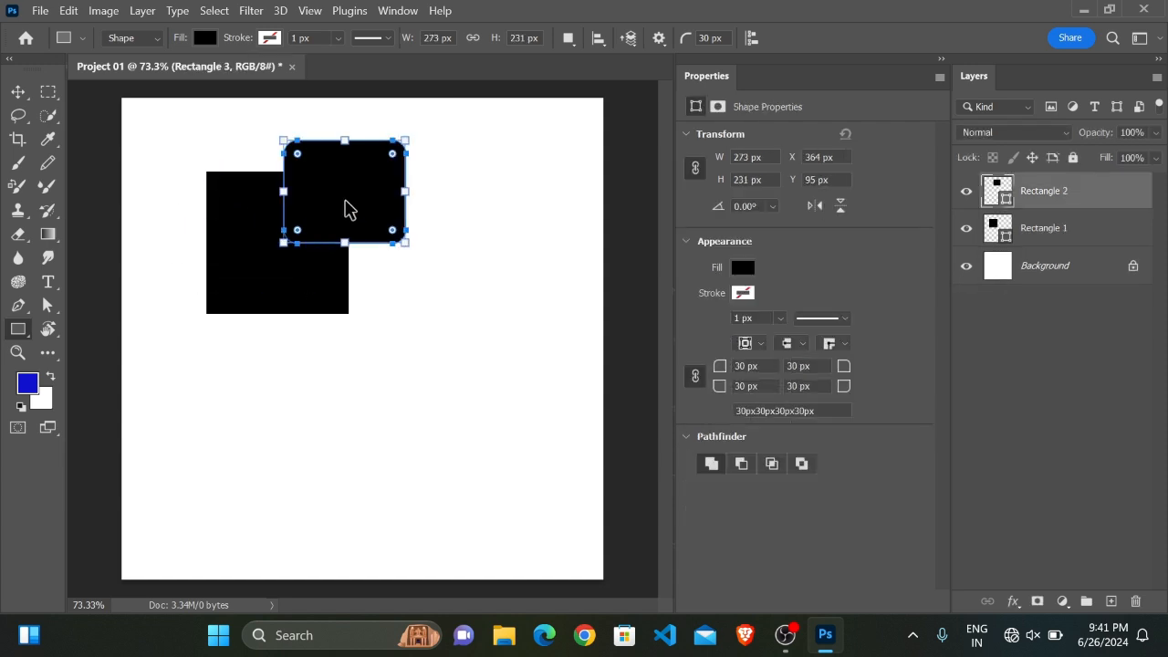
key("ctrl+z")
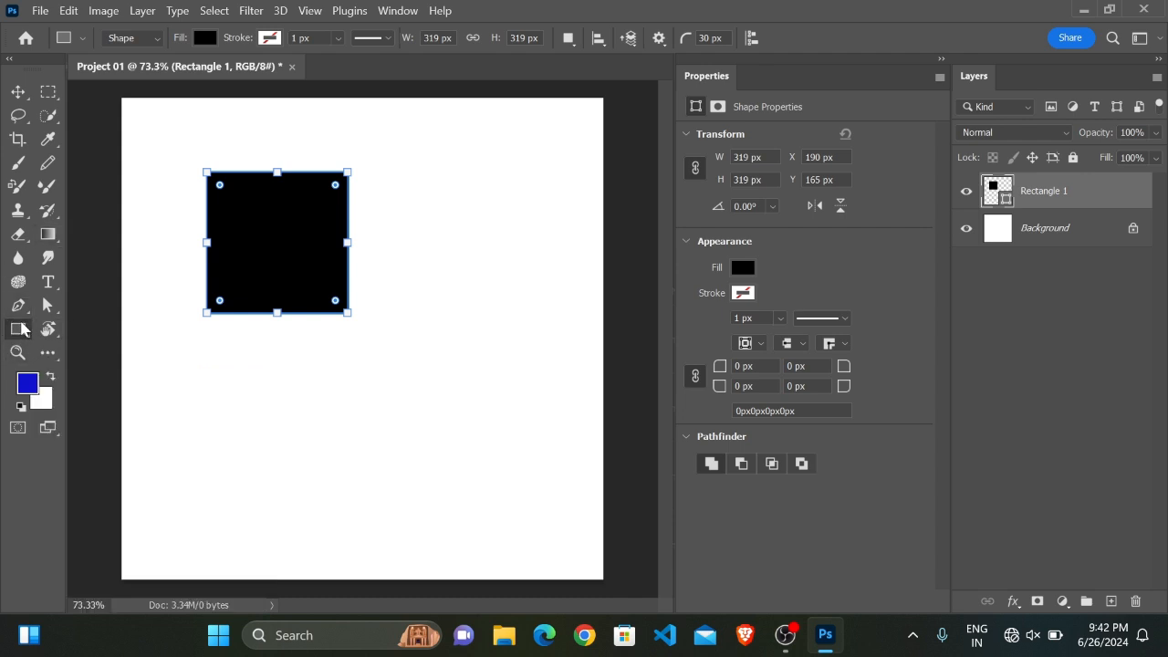
Scale the black square to about 187 x 187 px, place it in the canvas's upper-left corner, apply the transform and deselect it.
left_click(19, 92)
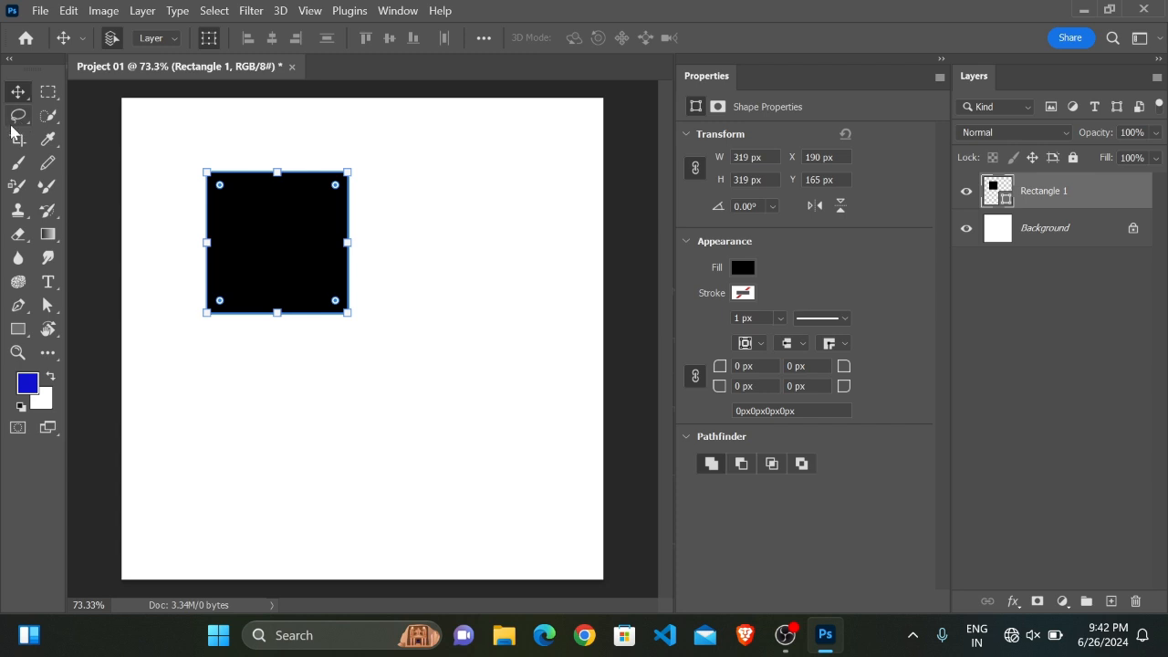
left_click_drag(257, 209, 472, 244)
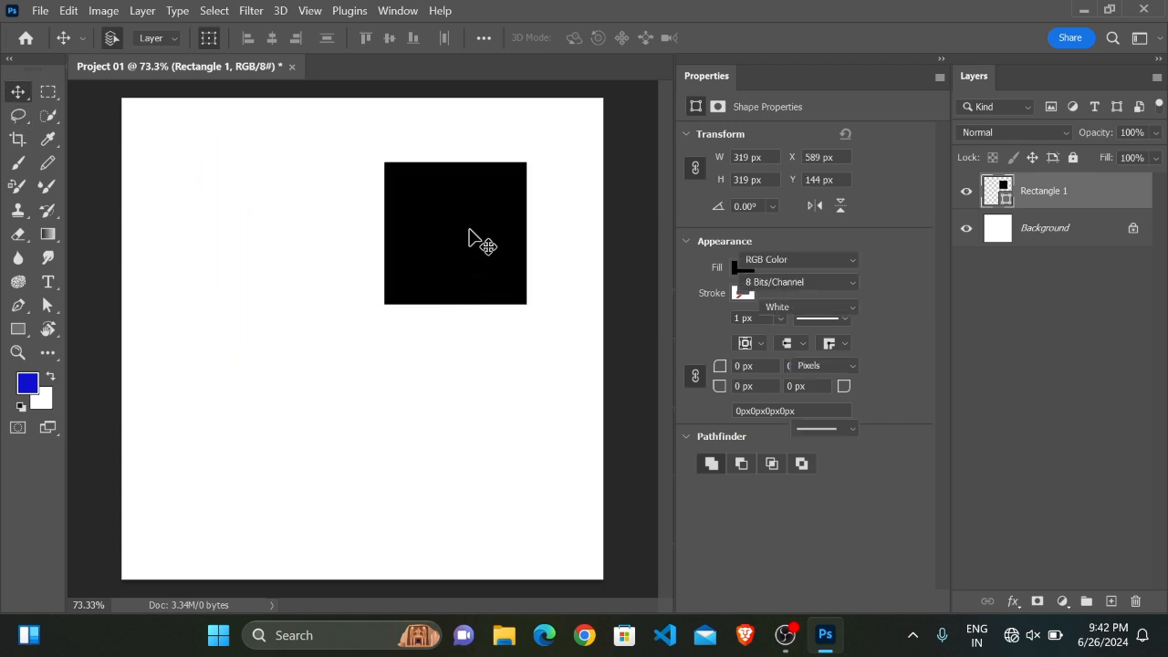
left_click_drag(523, 296, 461, 243)
left_click_drag(394, 211, 172, 143)
scroll(183, 147, "up", 2)
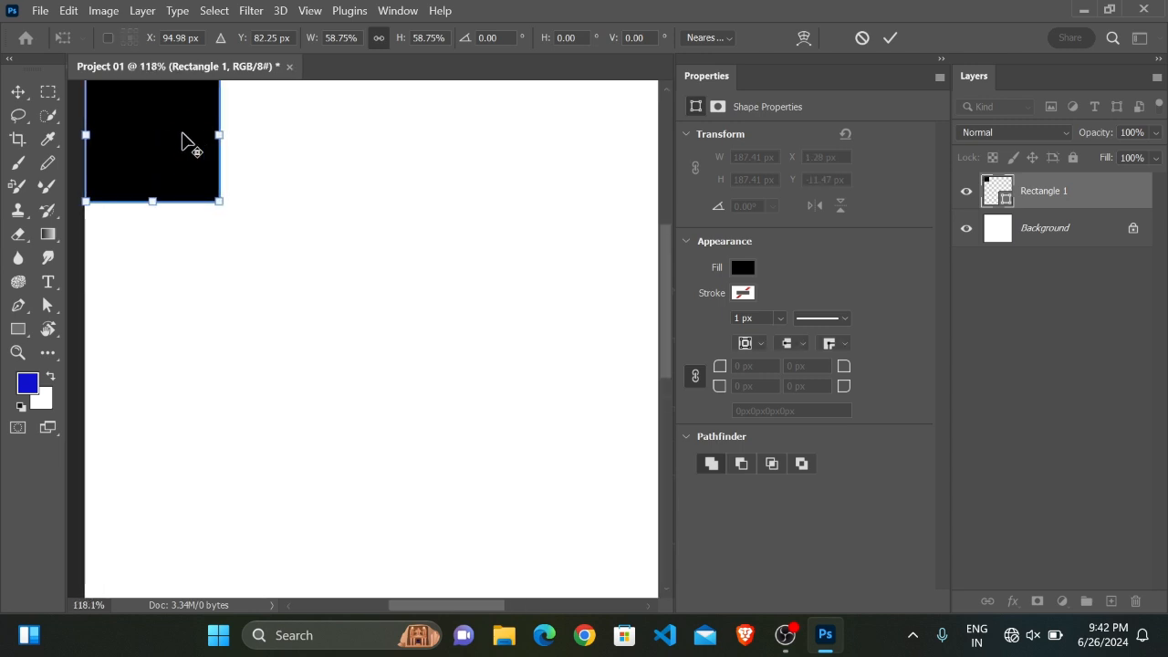
scroll(217, 193, "down", 1)
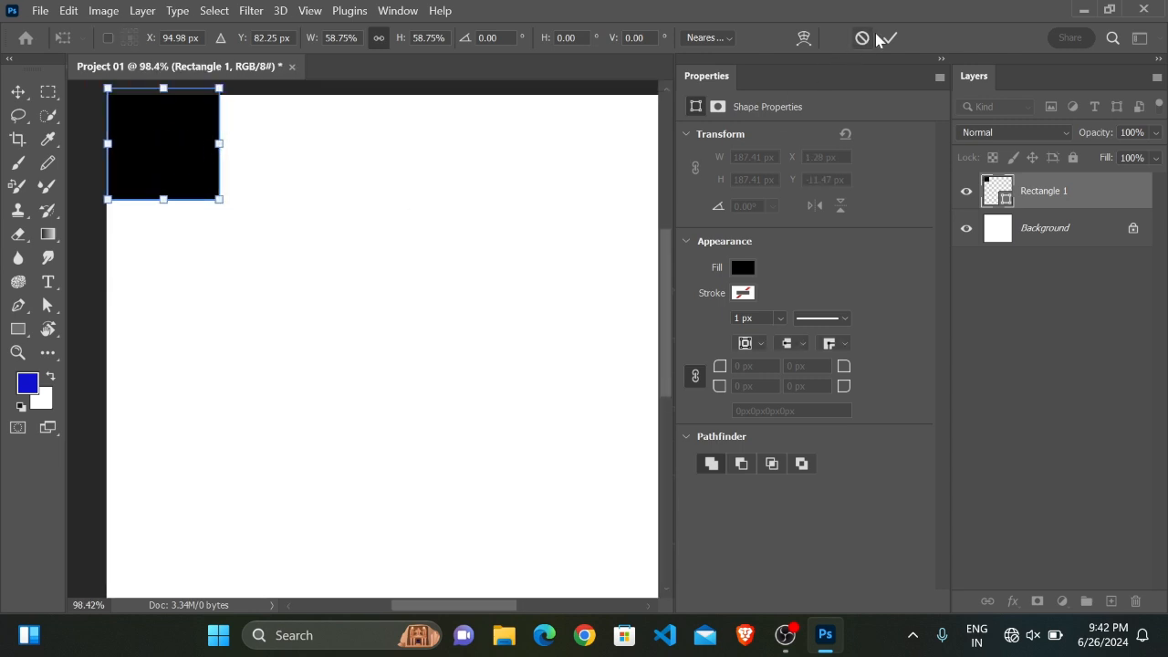
scroll(256, 194, "down", 4)
key("Return")
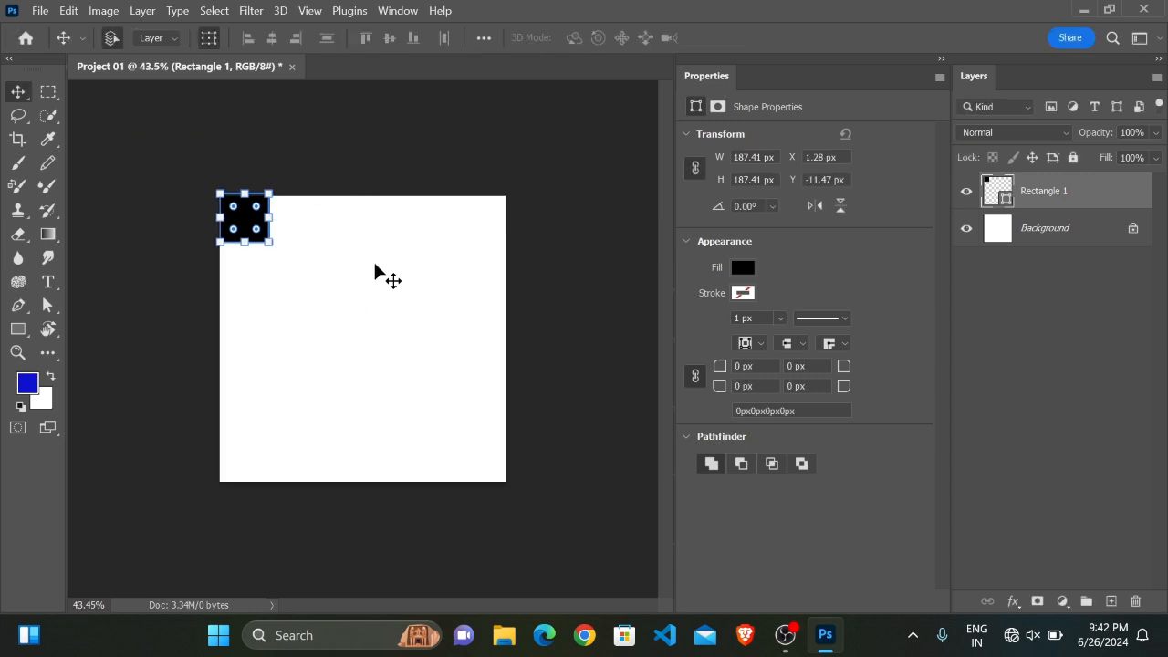
scroll(367, 290, "up", 1)
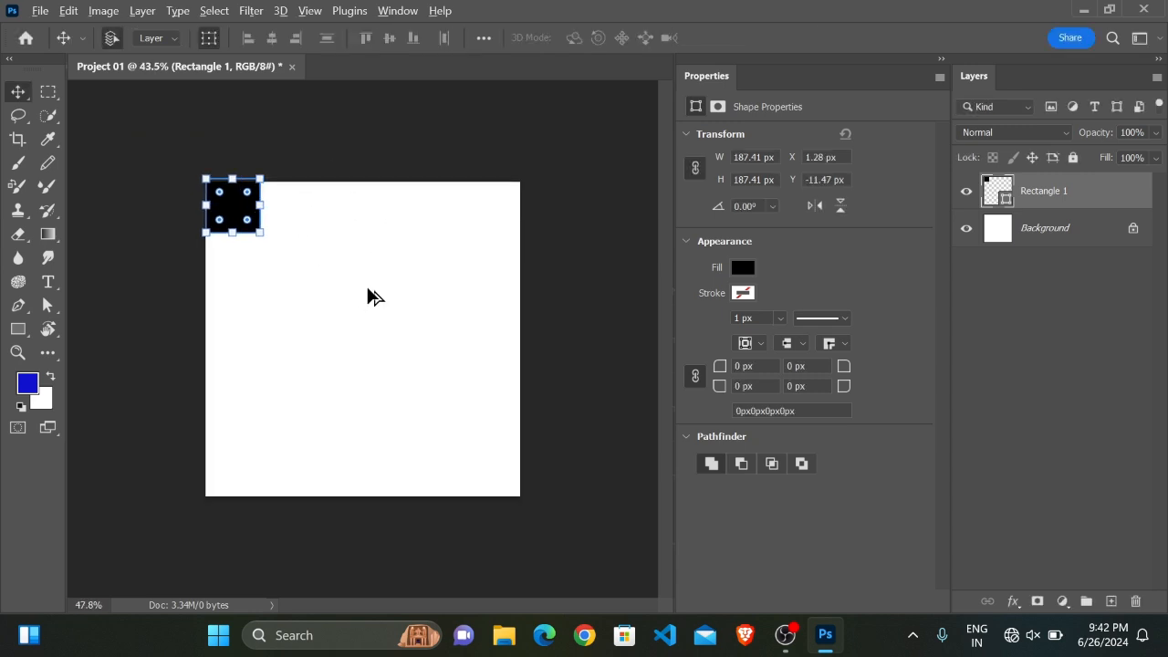
left_click(509, 336)
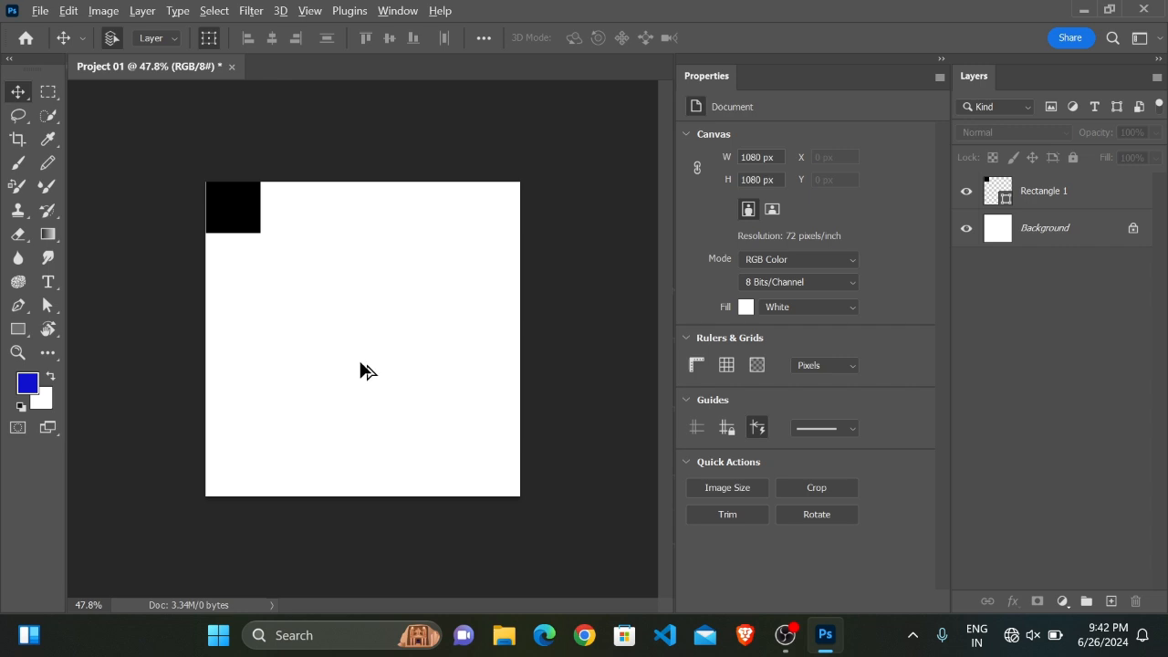
scroll(361, 364, "up", 3)
scroll(361, 364, "up", 1)
scroll(359, 360, "down", 2)
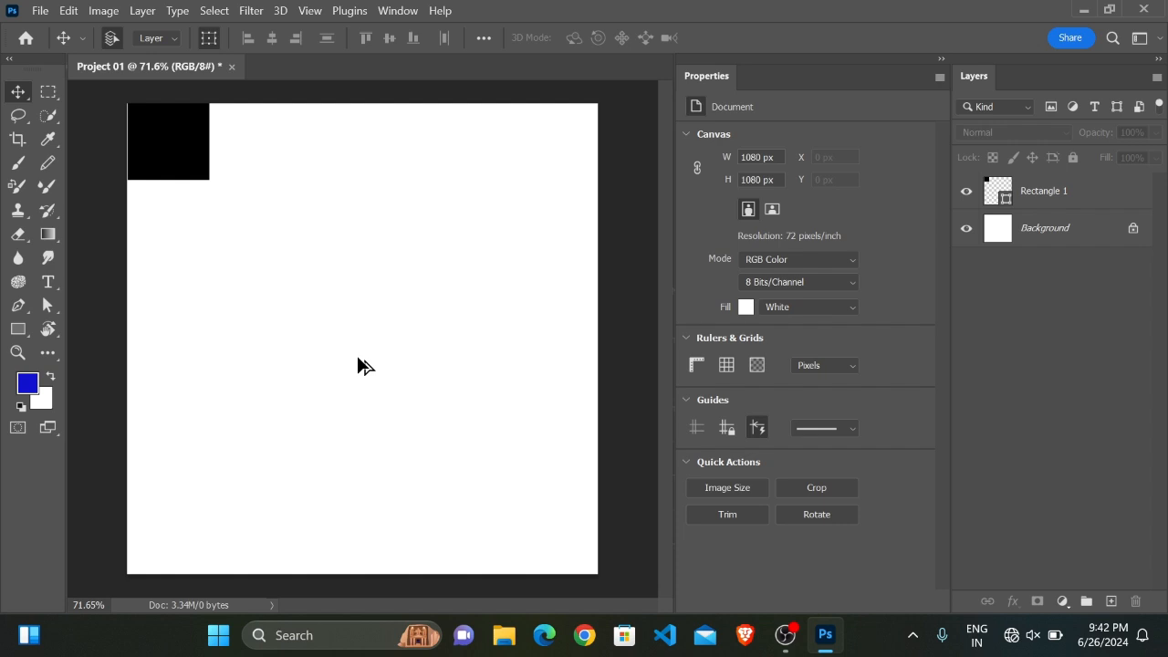
scroll(358, 356, "down", 2)
scroll(358, 357, "down", 2)
scroll(358, 365, "down", 1)
scroll(357, 365, "up", 5)
key("ctrl+0")
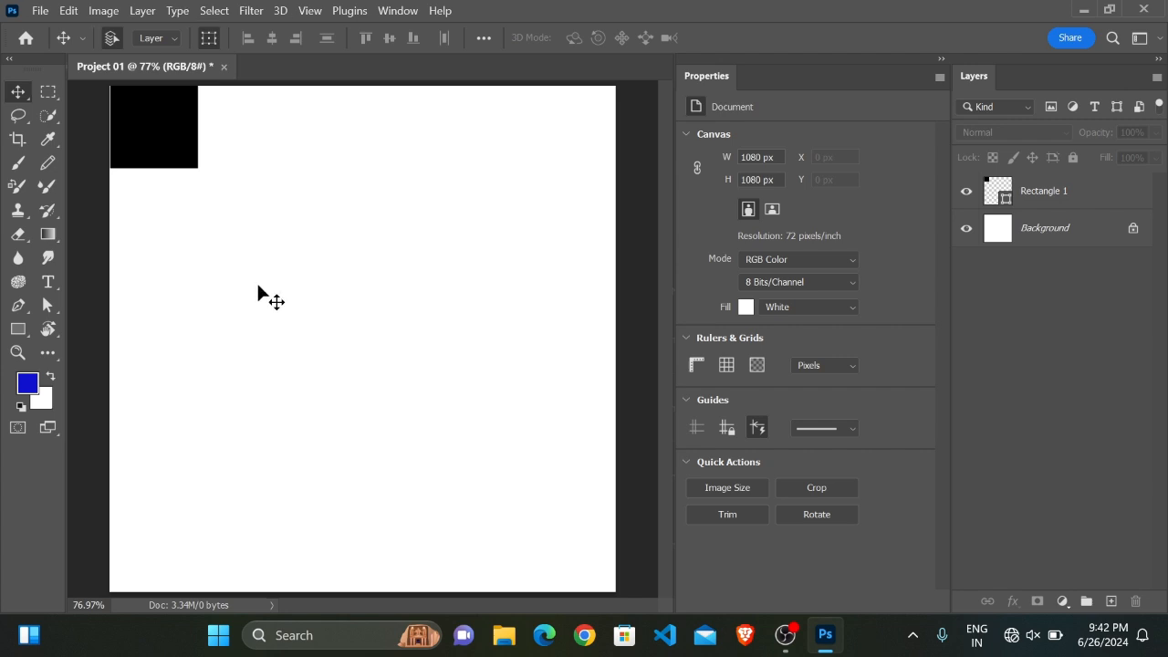
scroll(261, 229, "down", 1)
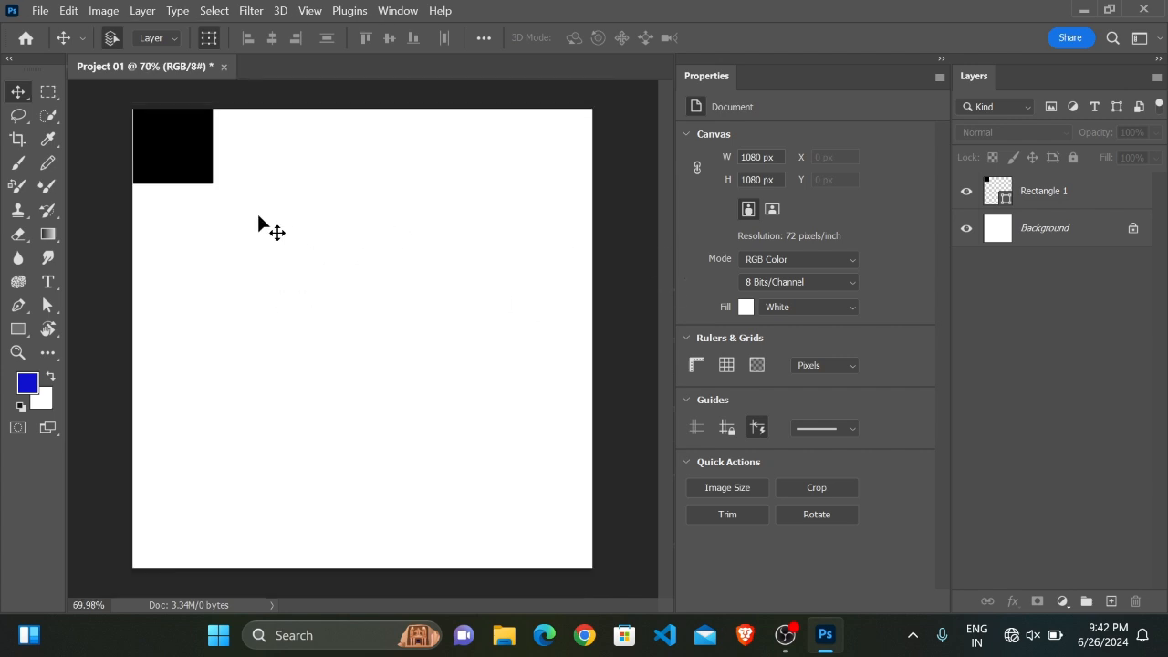
scroll(178, 137, "up", 3)
scroll(201, 183, "up", 2)
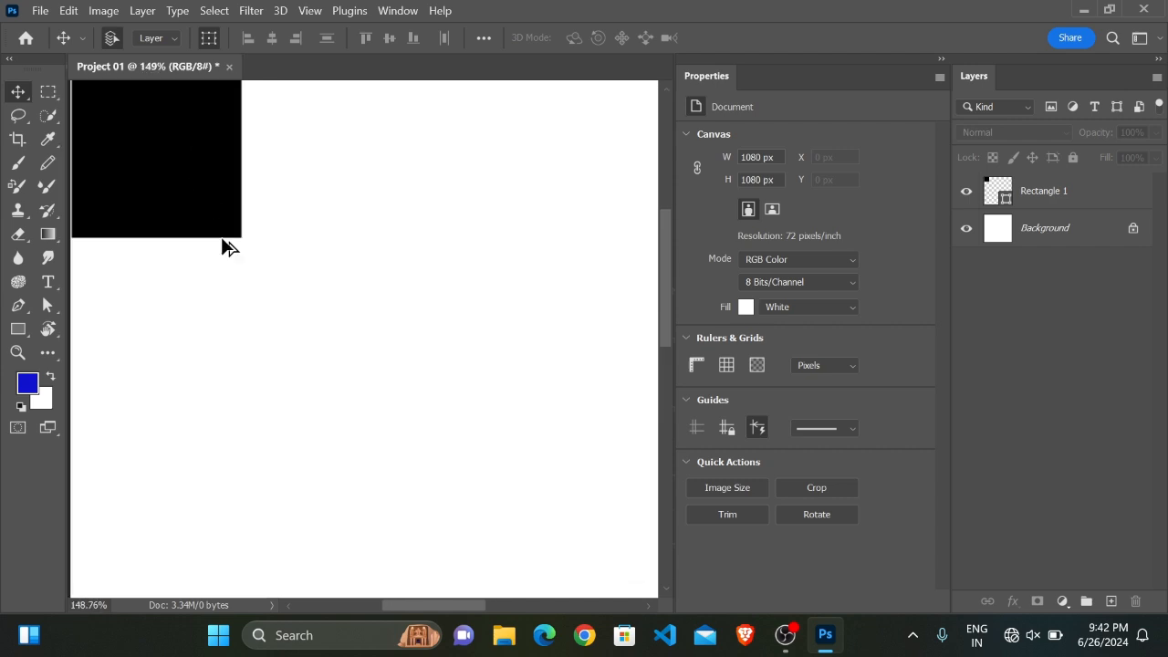
scroll(173, 155, "down", 1)
scroll(169, 164, "up", 1)
scroll(175, 183, "down", 1)
scroll(178, 181, "down", 1)
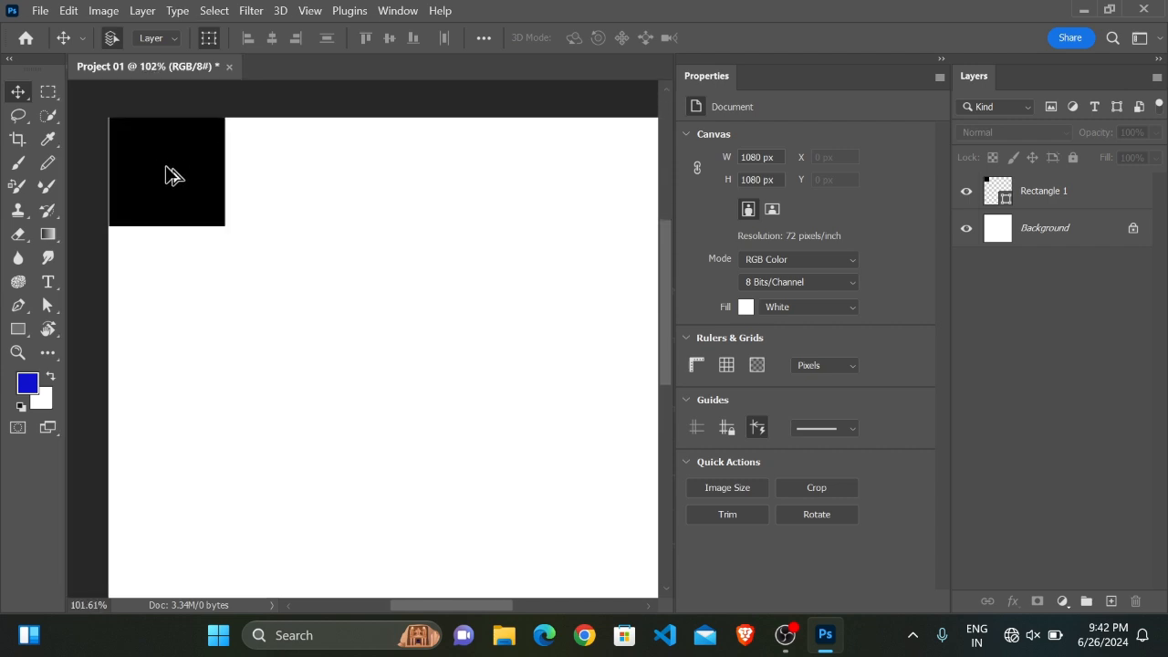
Reposition the black square so it sits fully inside the canvas's upper-left corner, and deselect it.
left_click(165, 172)
mouse_move(176, 169)
left_mouse_down()
mouse_move(196, 183)
mouse_move(135, 173)
mouse_move(177, 188)
left_mouse_up()
left_click(281, 205)
left_click(271, 270)
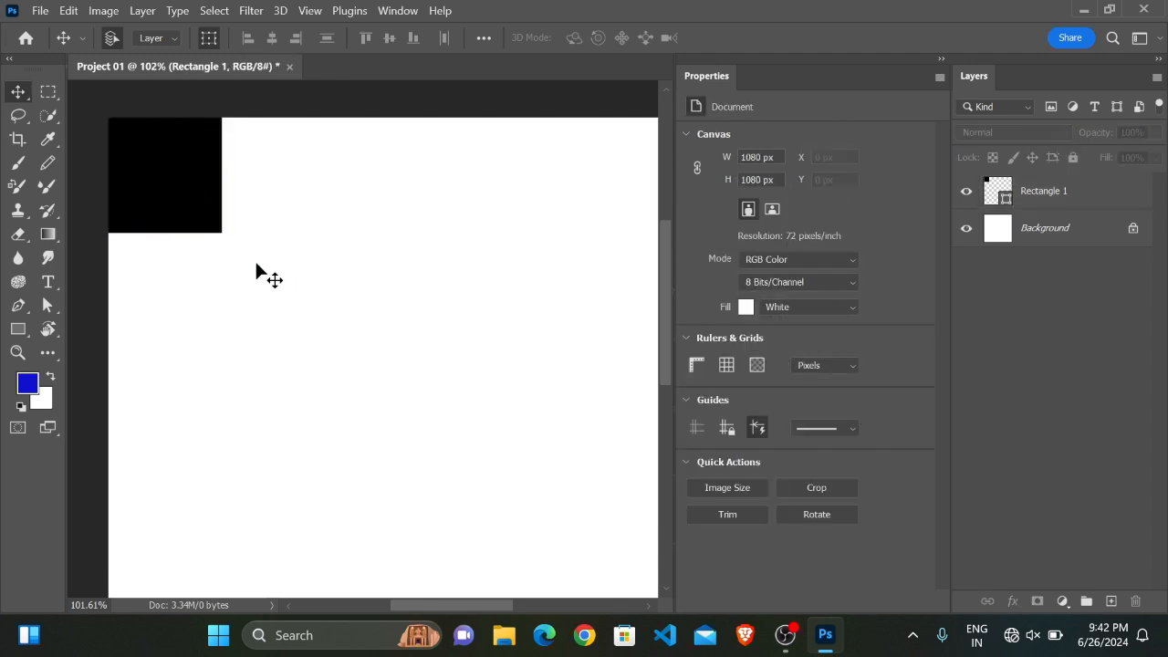
Move the black square inward from the upper-left corner, to about 58 px below the canvas's top edge, and deselect it.
scroll(208, 219, "down", 3)
scroll(359, 283, "up", 2)
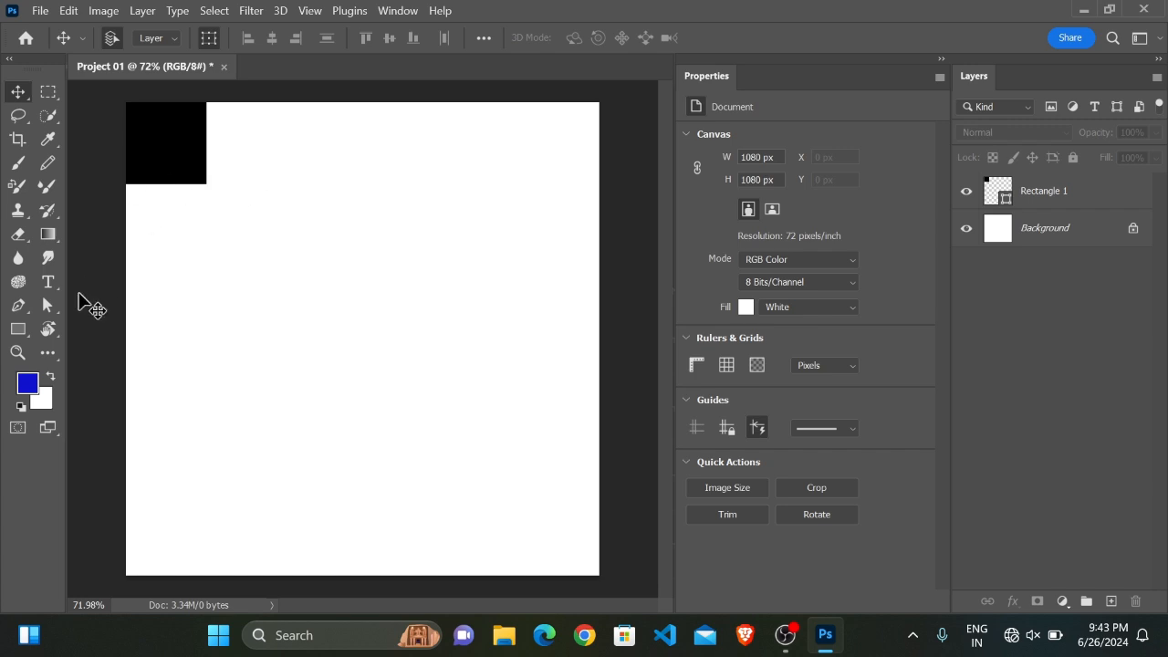
left_click(176, 155)
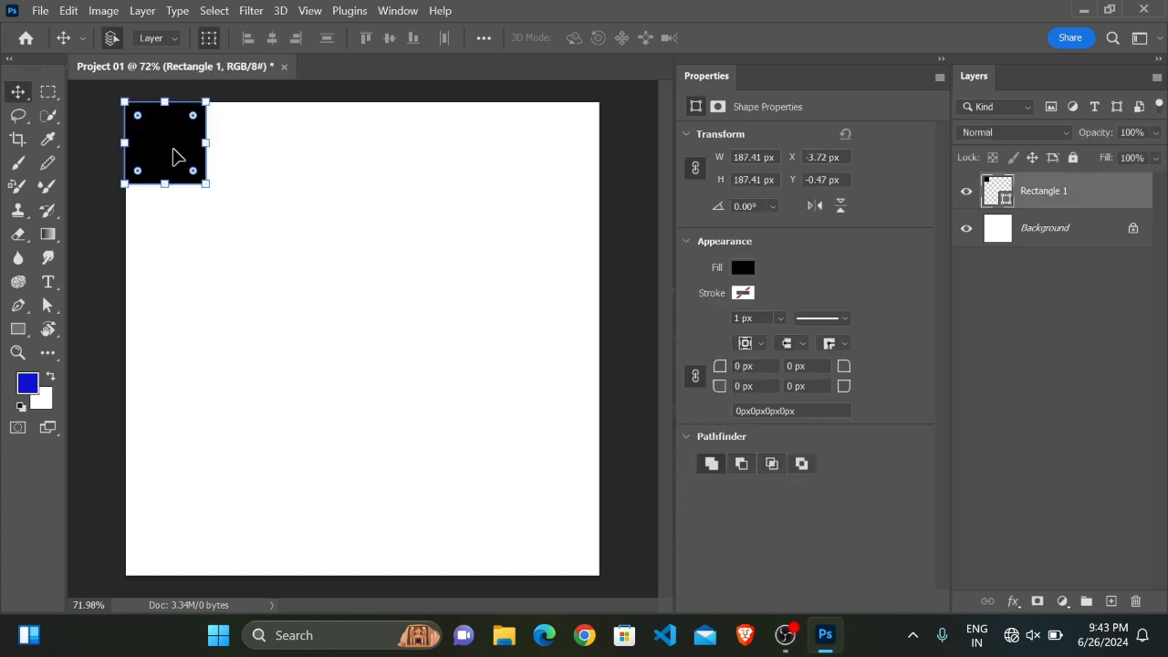
left_click(234, 209)
left_click(188, 184)
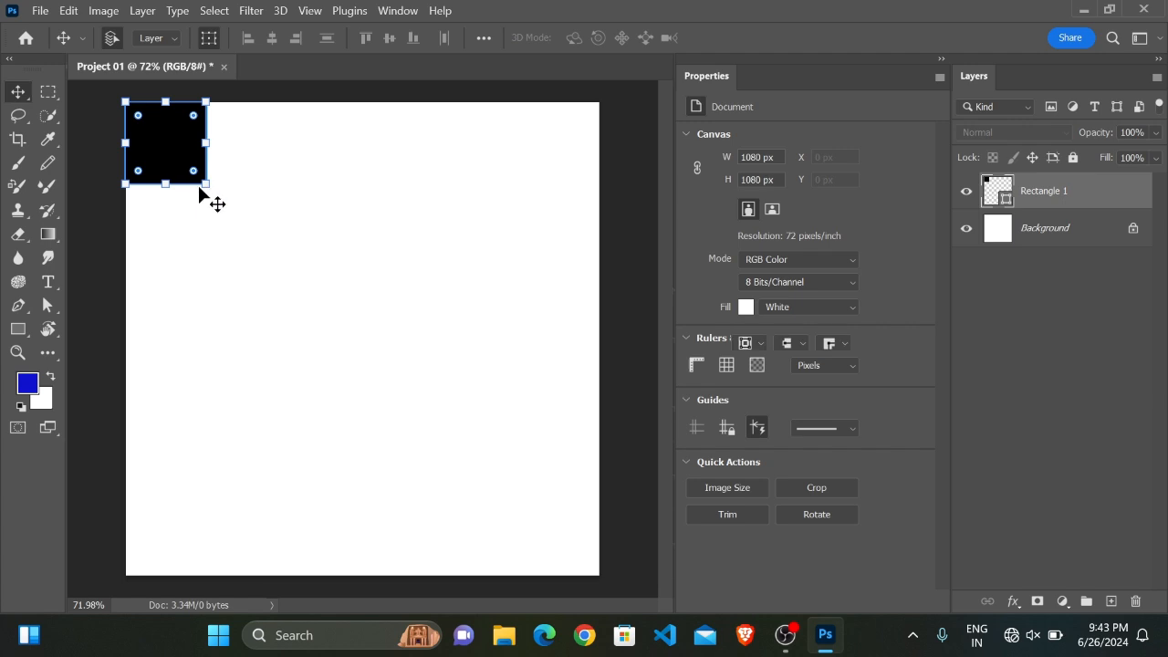
left_click(162, 174)
left_click(176, 173)
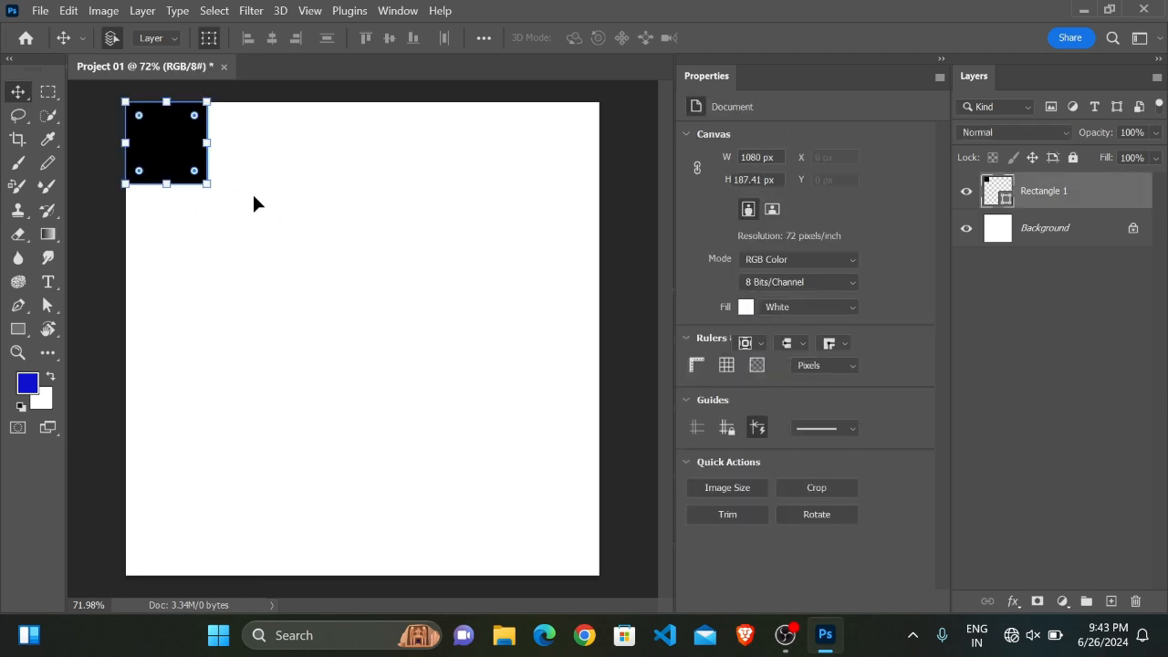
left_click(151, 162)
left_click(176, 151)
left_click(248, 160)
left_click(187, 171)
left_click(235, 199)
left_click_drag(177, 162, 201, 190)
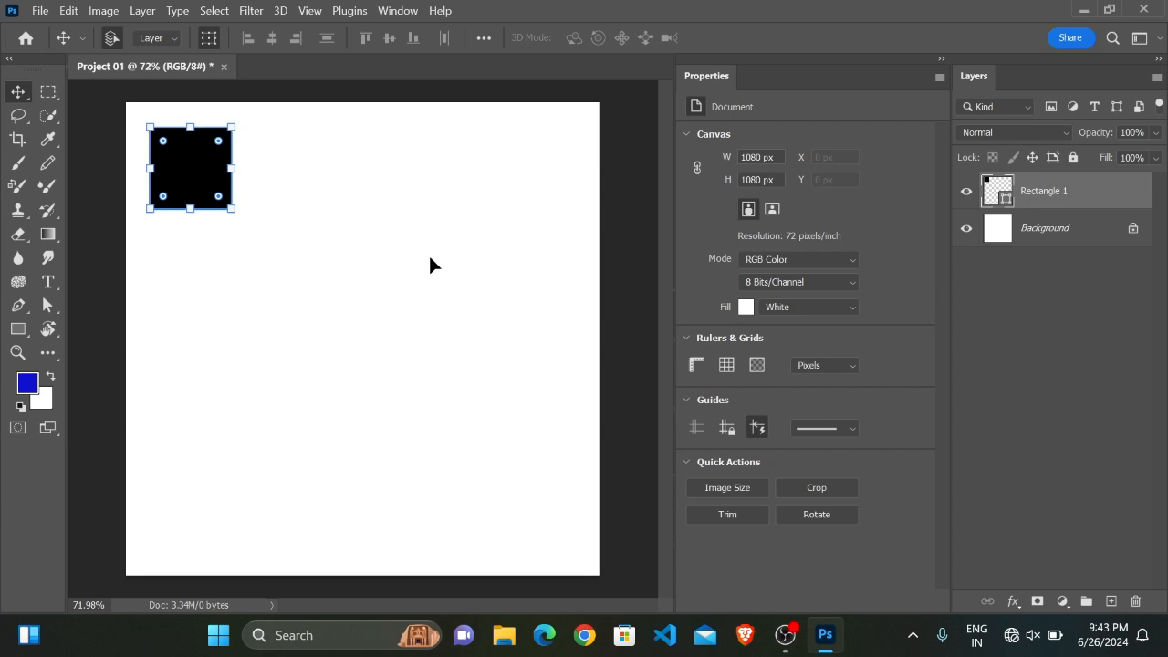
left_click(401, 259)
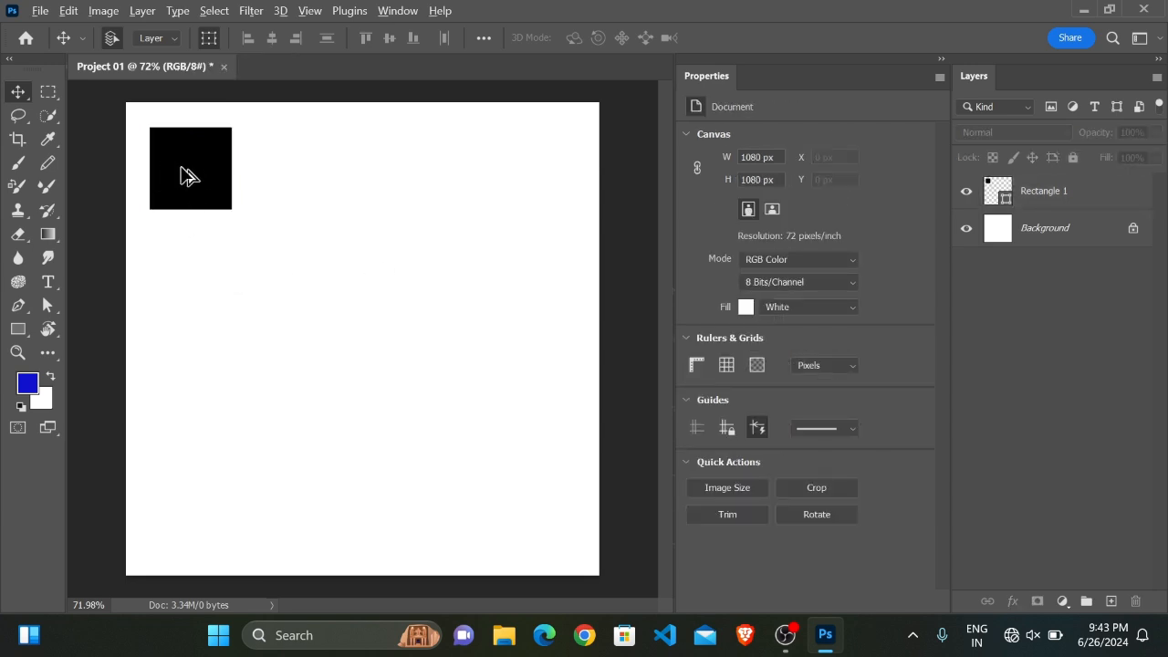
Duplicate the black square onto empty canvas, including a copy at about X 421 px, Y 59 px, and delete the copies.
left_click_drag(192, 169, 277, 264)
key("Delete")
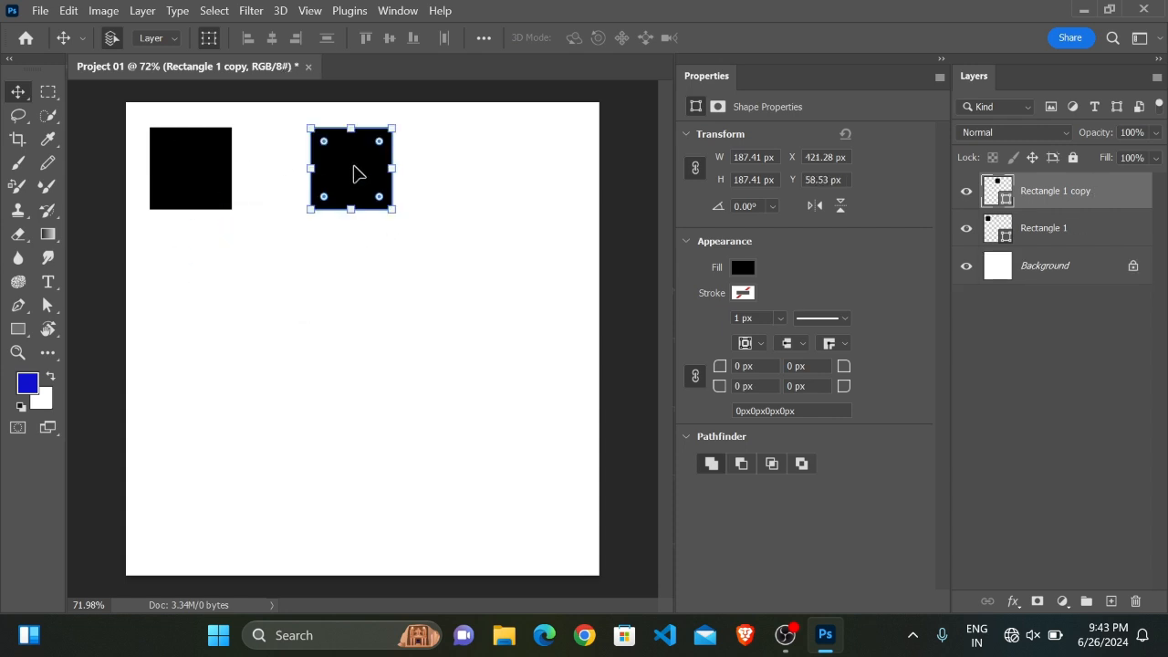
key("Delete")
Move the black square back to the canvas's upper-left corner, at about X 1 px, Y -1 px, and deselect it.
left_click_drag(185, 186, 156, 151)
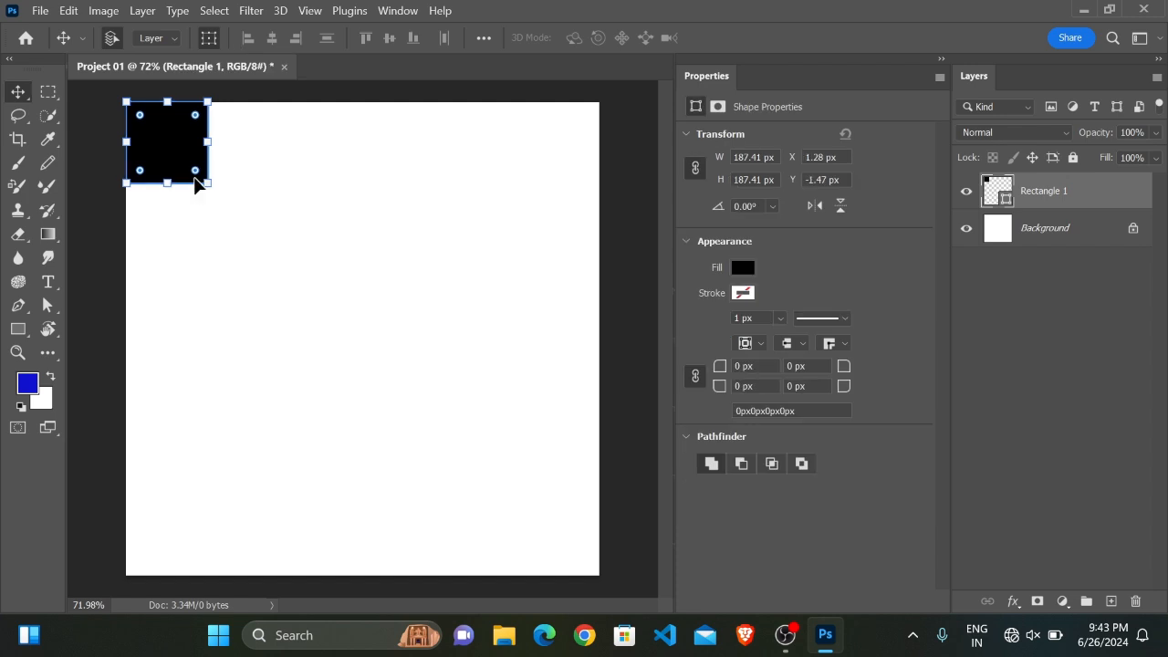
left_click(338, 245)
left_click(162, 162)
left_click(243, 227)
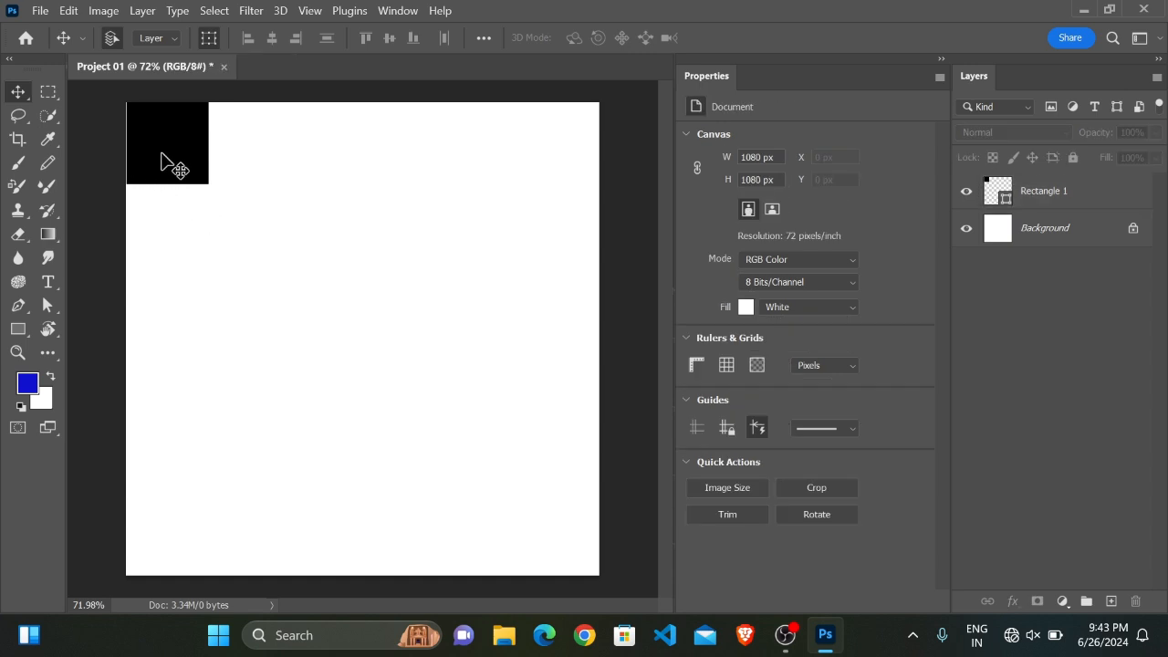
Nudge the black square flush with the canvas's upper-left corner, to about X -0.7 px, Y -0.5 px, and deselect it.
left_click(155, 159)
left_click(271, 188)
left_click(203, 166)
left_click(255, 186)
left_click(193, 176)
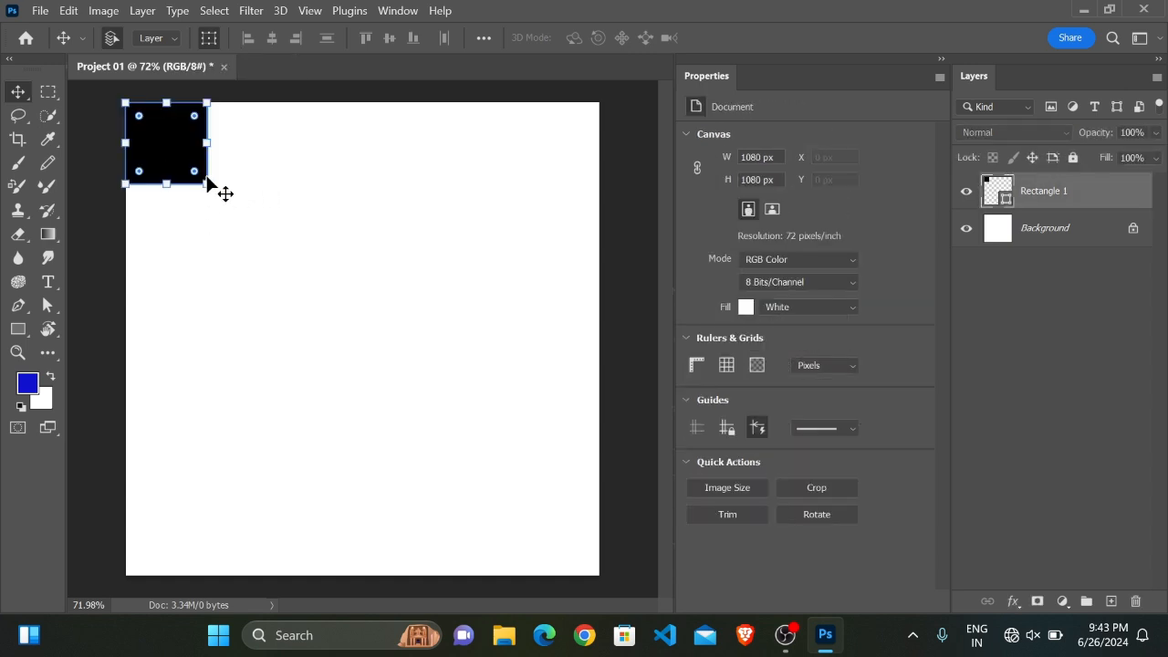
left_click(229, 193)
scroll(172, 176, "up", 3)
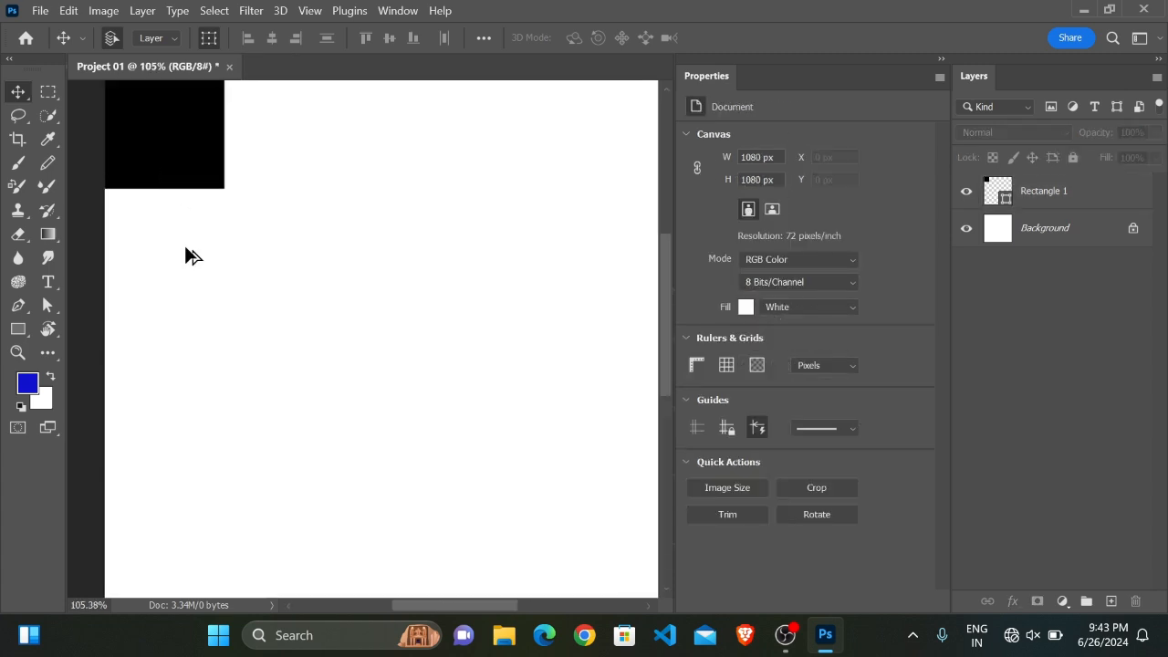
scroll(186, 217, "down", 1)
scroll(182, 200, "up", 2)
left_click(177, 202)
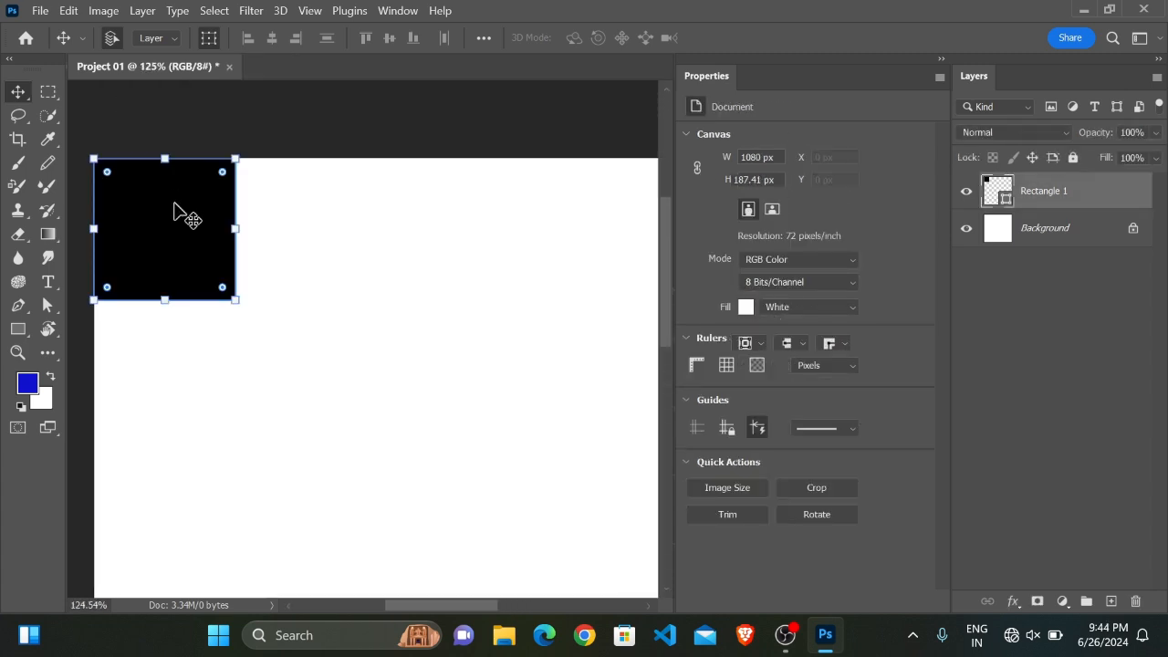
left_click(308, 271)
scroll(283, 196, "down", 2)
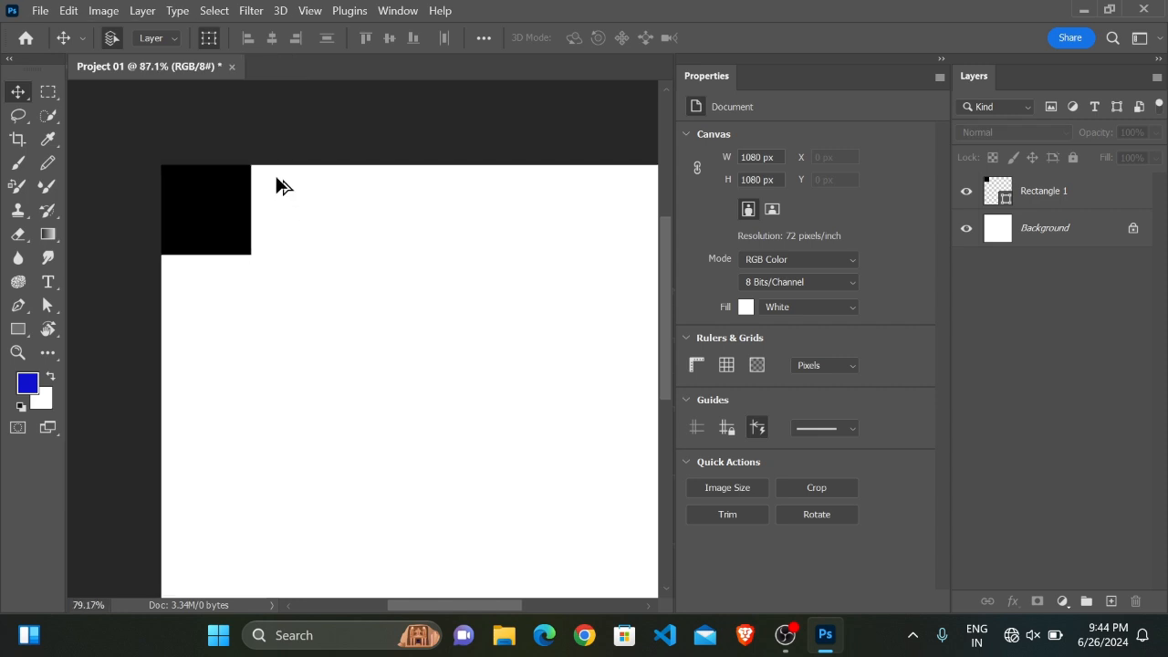
scroll(279, 188, "down", 1)
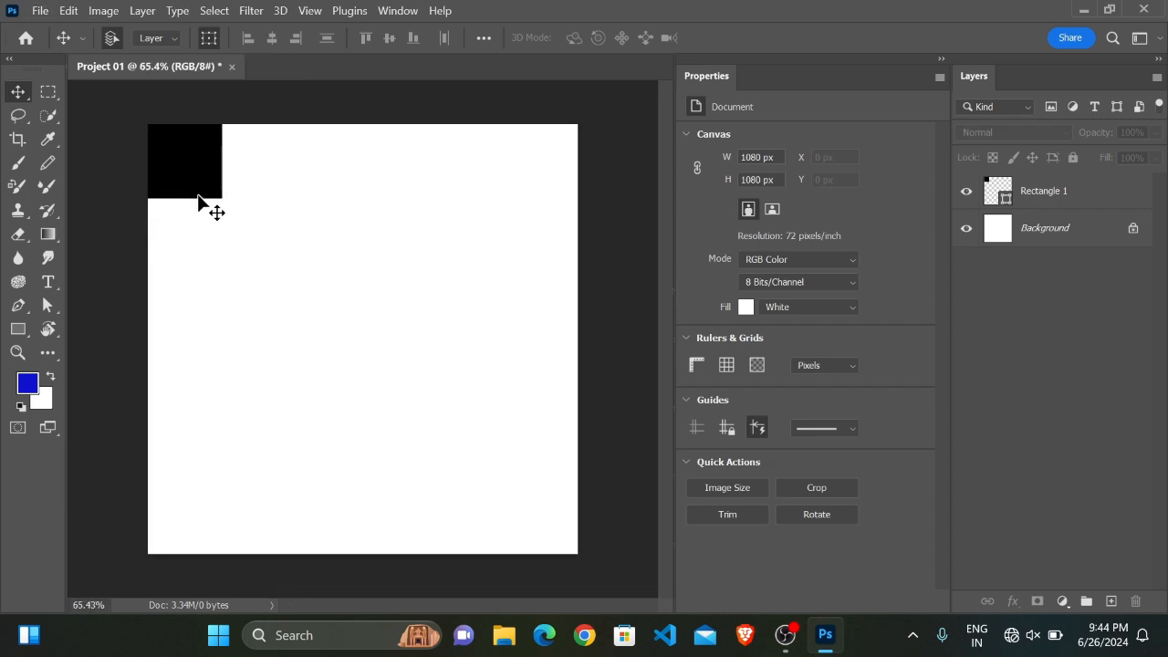
scroll(327, 213, "up", 1)
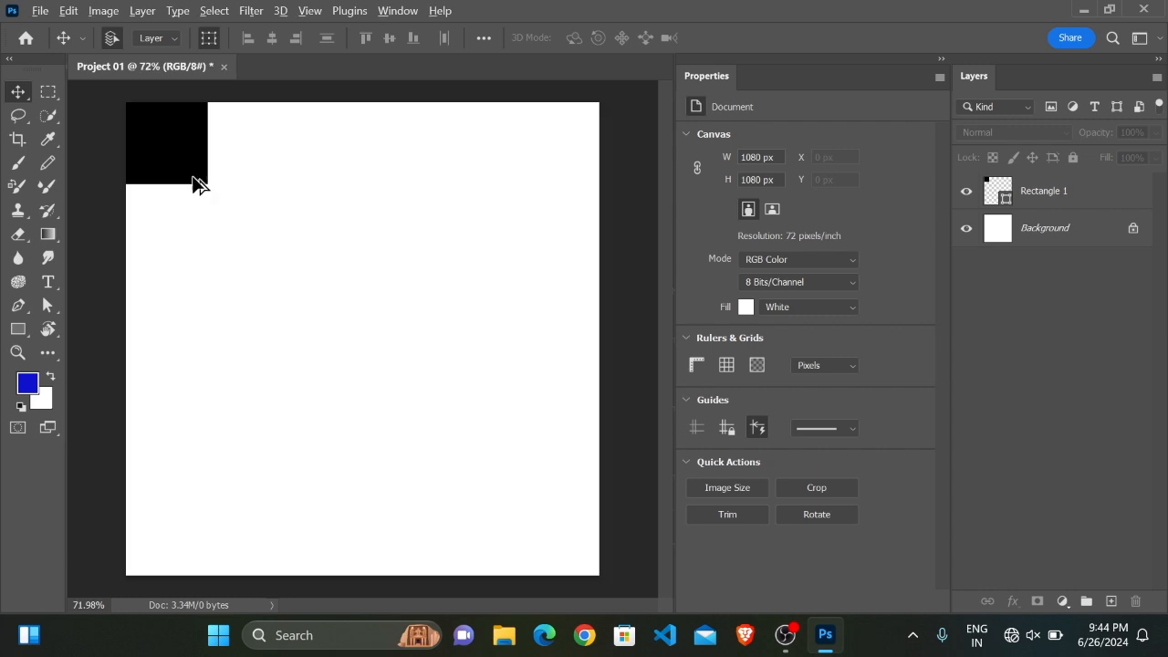
Duplicate the black square with the Move Tool, place the copy slightly lower beside the original, and deselect it.
left_click_drag(164, 146, 284, 202)
left_click(335, 223)
left_click(203, 143)
left_click(384, 221)
Turn on Snap for the document.
left_click(307, 11)
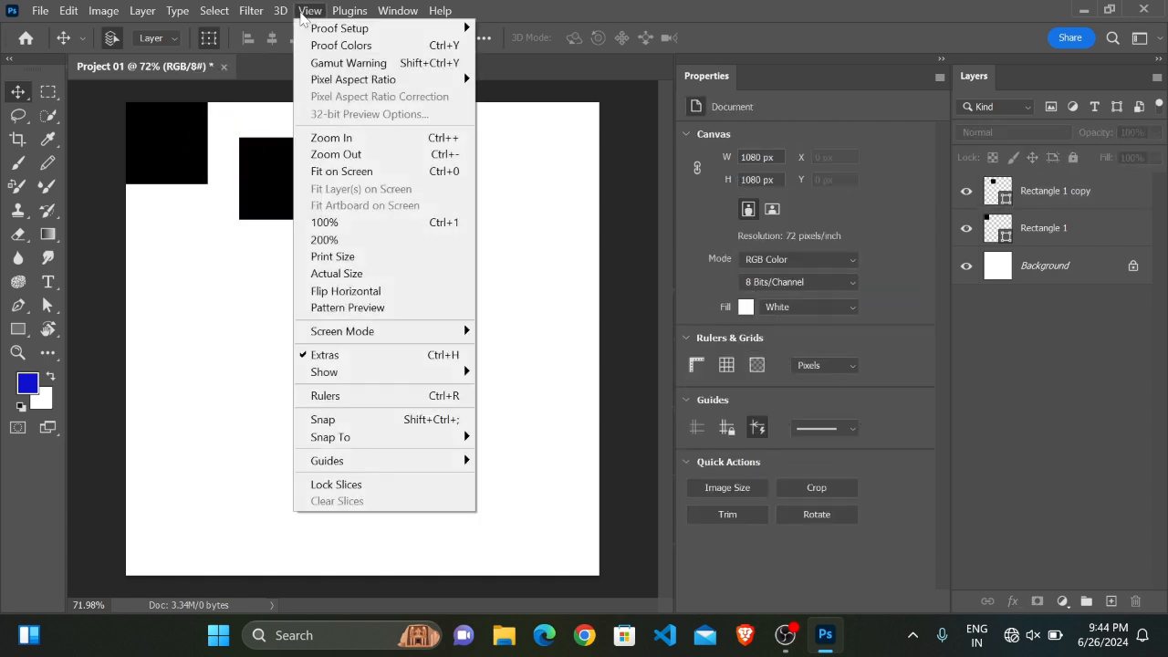
mouse_move(360, 372)
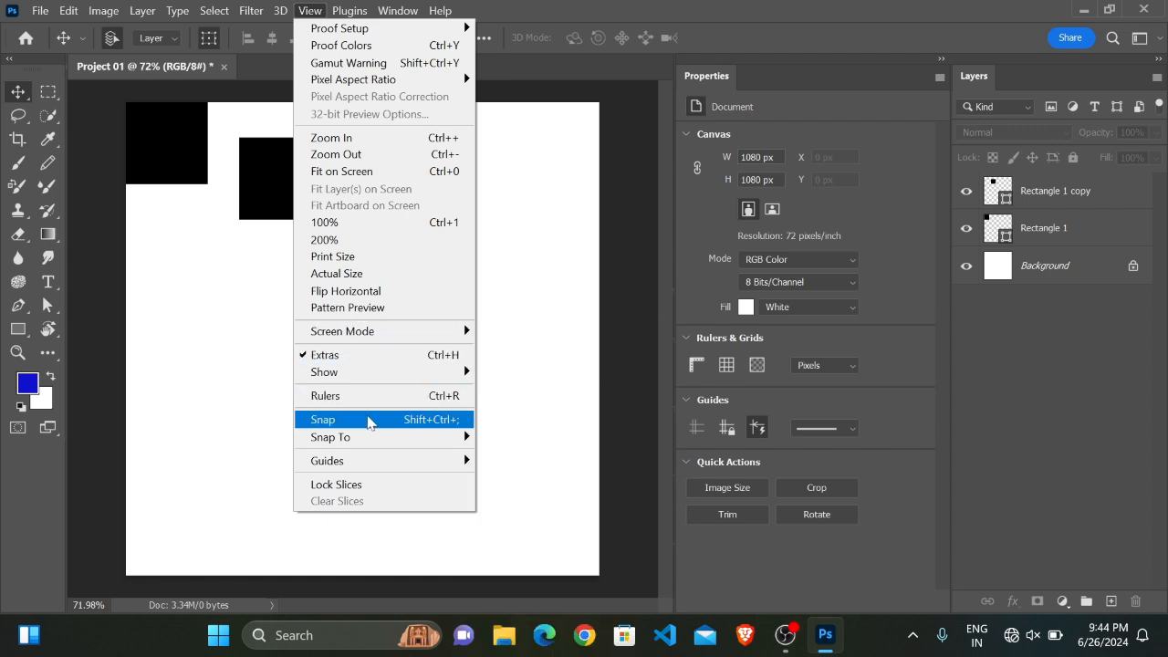
left_click(364, 423)
Snap the copied square against the original's right edge, at about X 186 px, Y -0.5 px, and deselect it.
left_click_drag(286, 174, 254, 155)
left_click(255, 183)
left_click(287, 240)
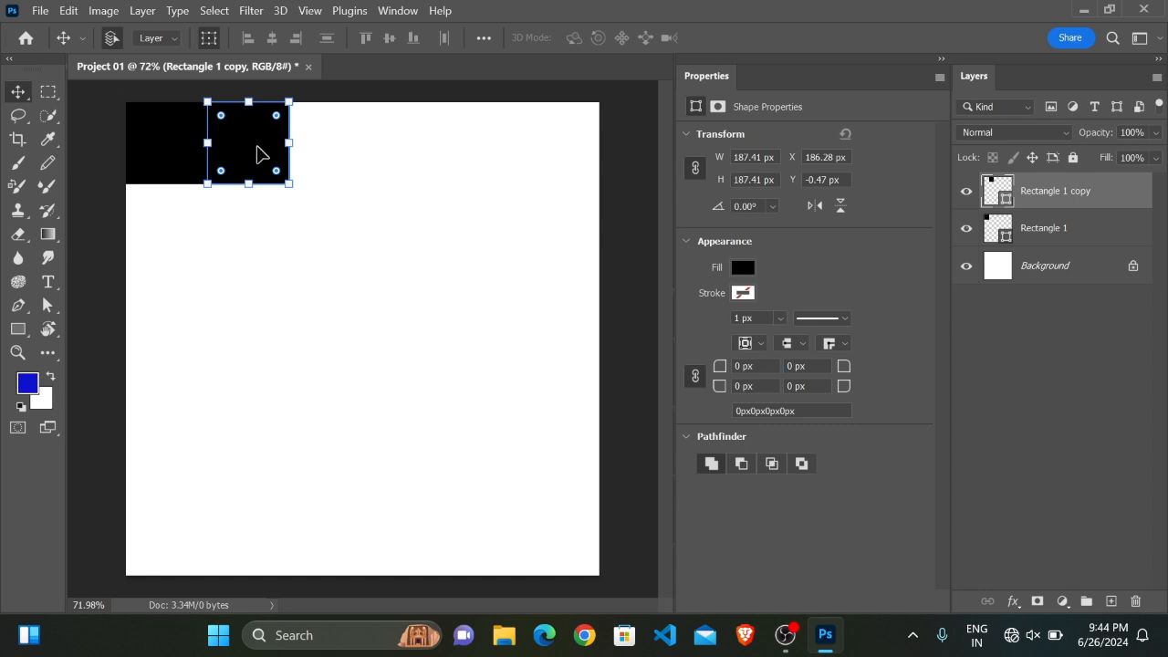
left_click(292, 265)
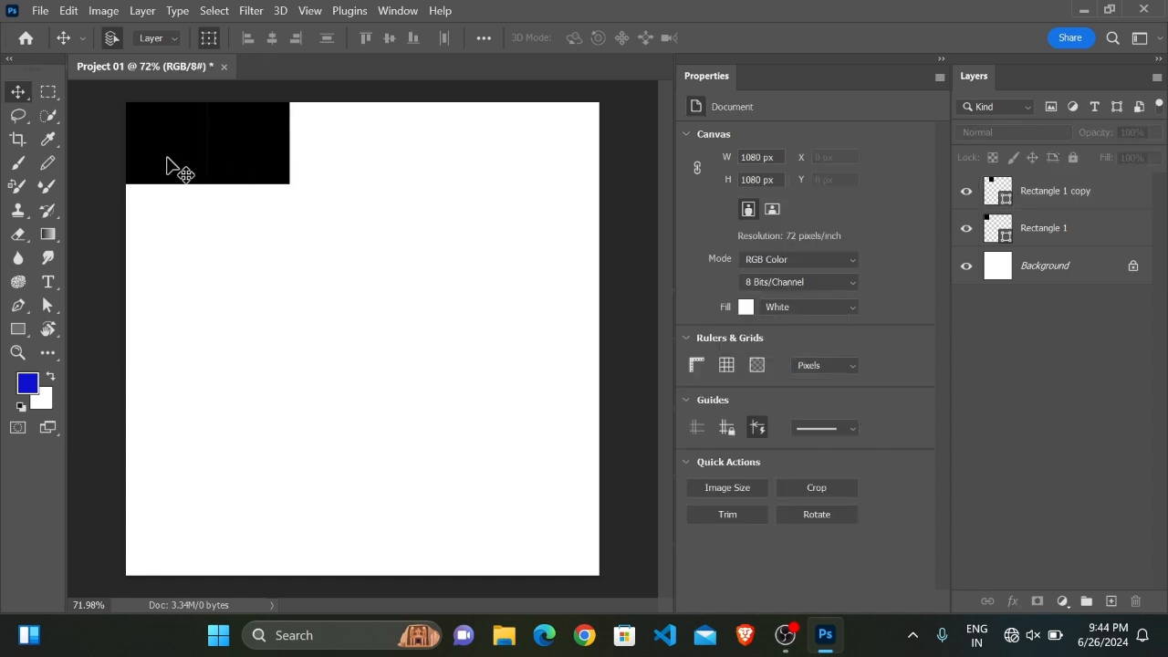
Select the two adjoining black squares in turn and compare their shape properties.
left_click(169, 170)
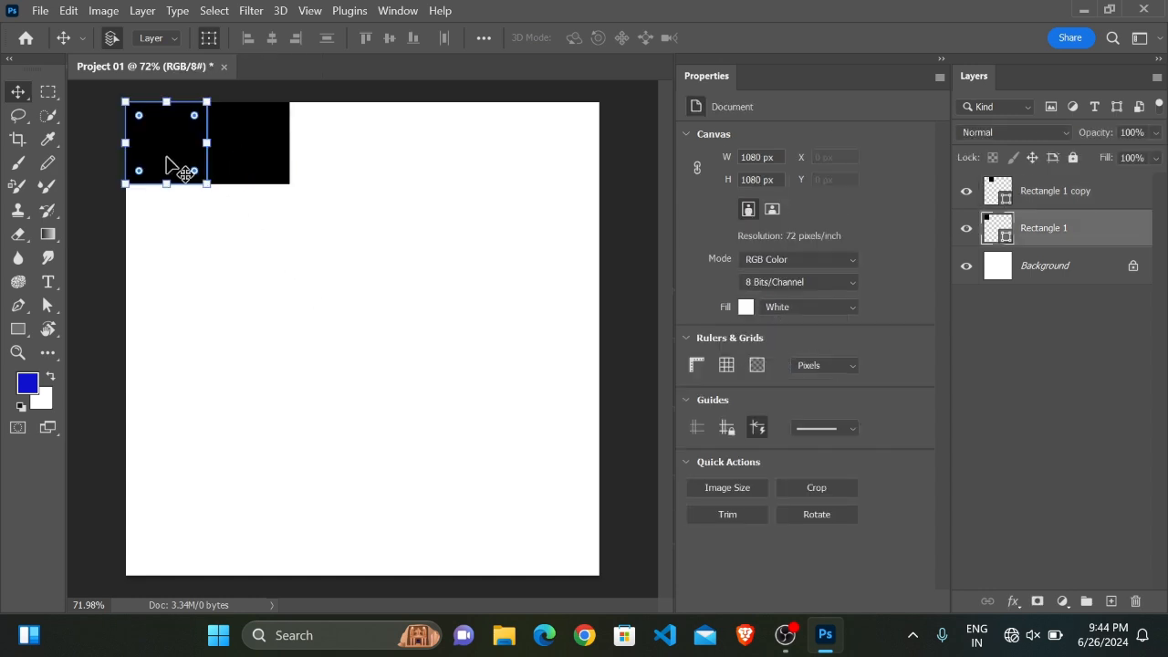
left_click(258, 156)
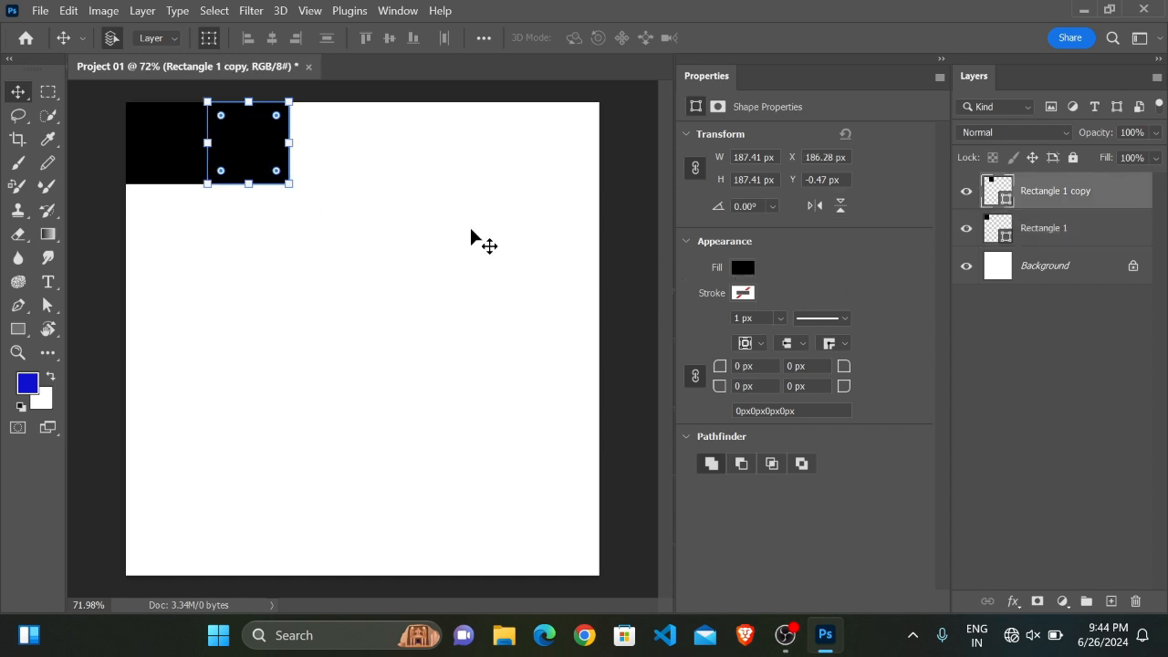
left_click(160, 170)
left_click(332, 282)
left_click(264, 170)
left_click(162, 156)
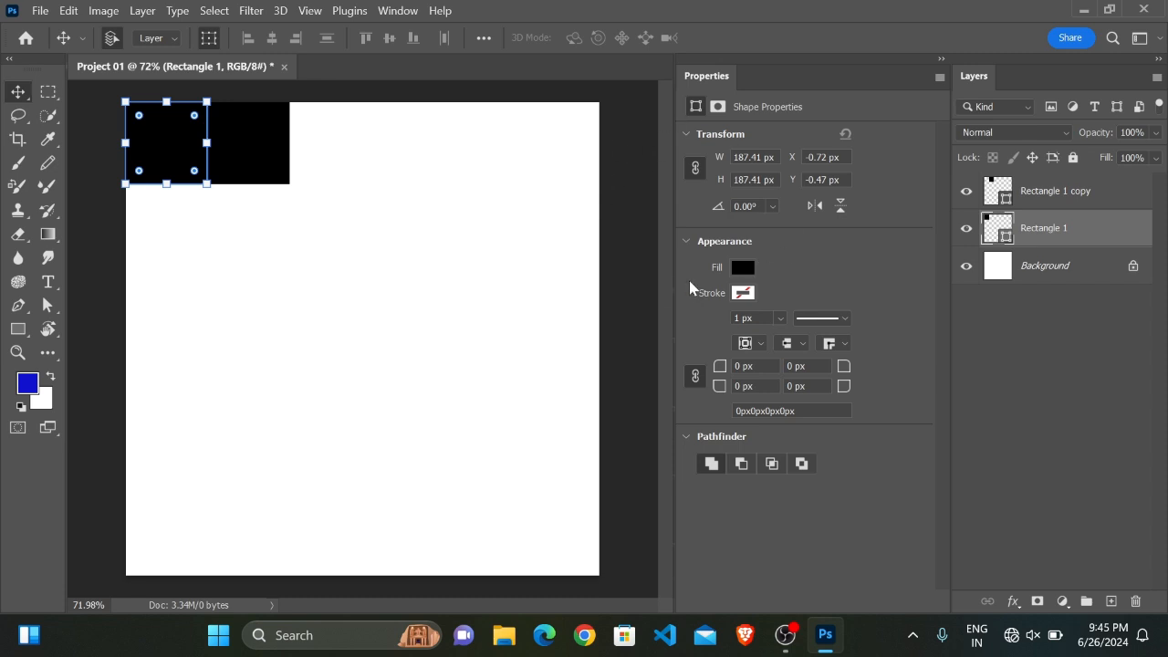
left_click(264, 173)
left_click(166, 156)
Move the copied square away from the original, rotate it -30°, and deselect it.
left_click_drag(282, 156, 334, 222)
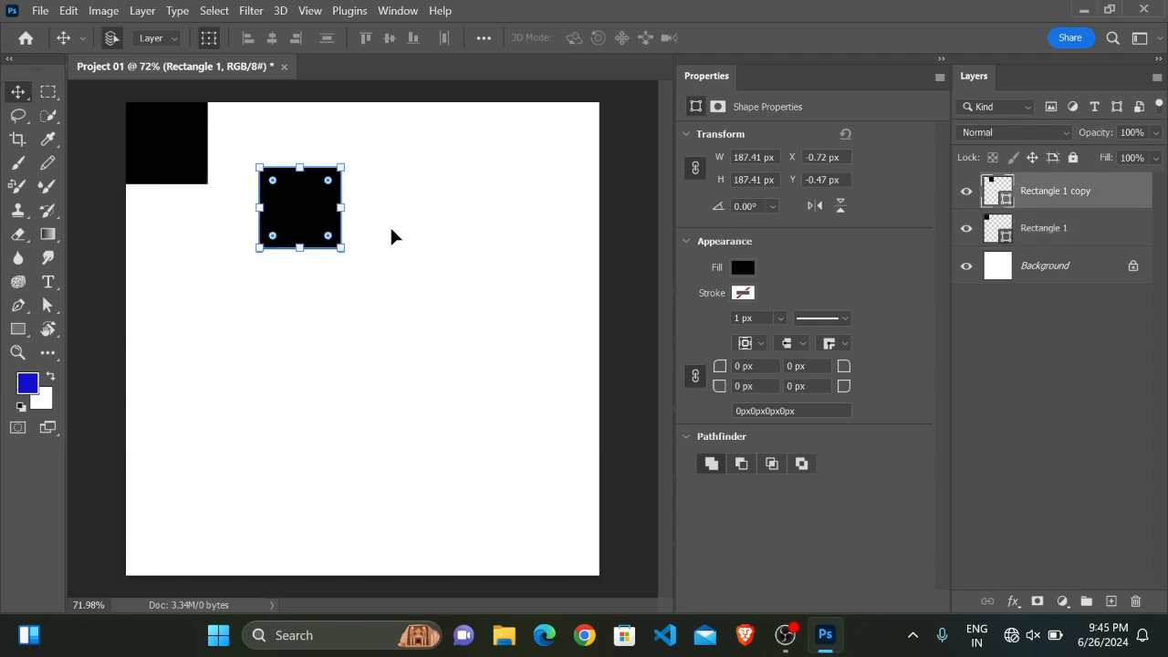
left_click(772, 206)
left_click(758, 307)
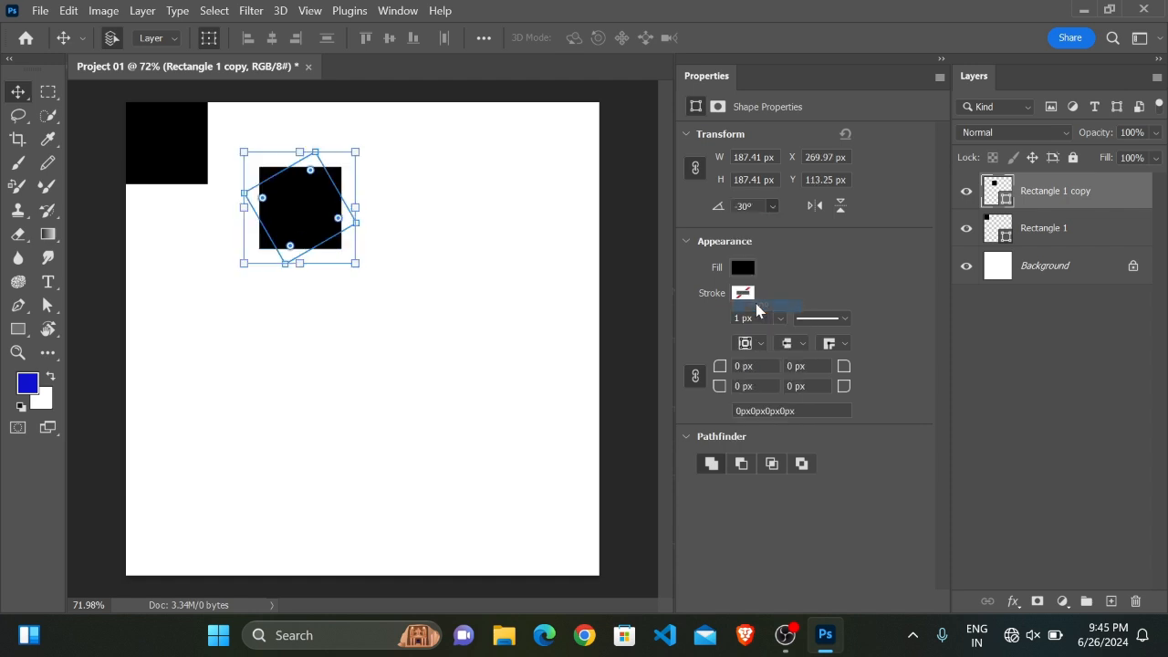
left_click(307, 258)
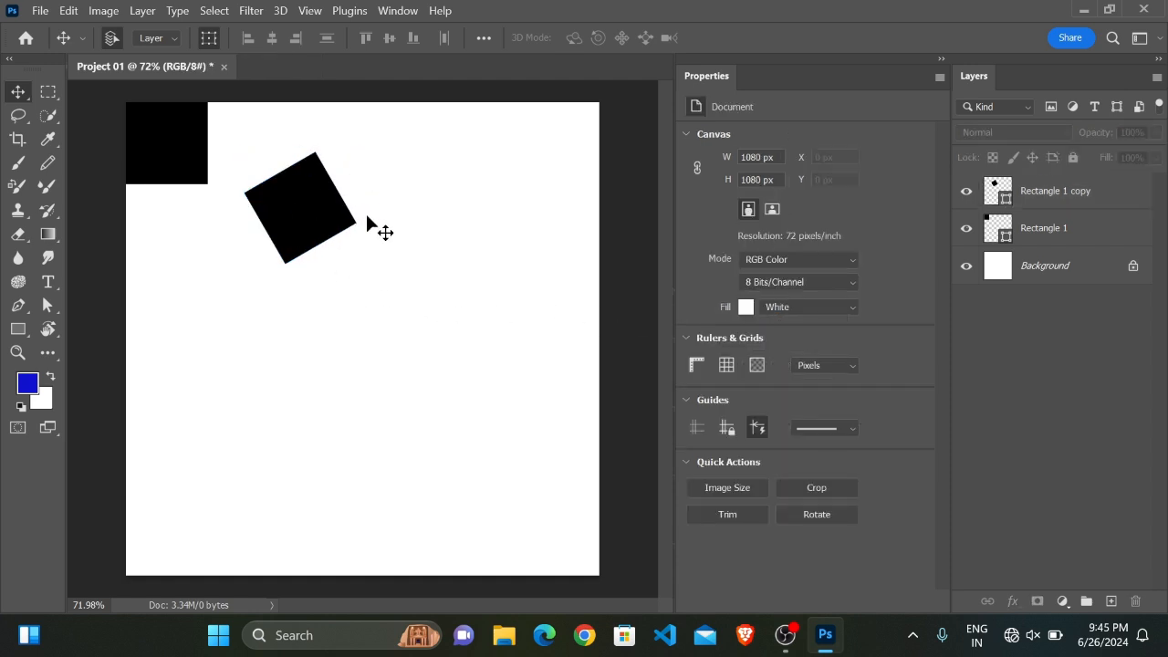
Undo the copied square's rotation and move it to about X 465 px, Y 187 px.
key("ctrl+z")
left_click(301, 219)
left_click_drag(301, 216, 280, 182)
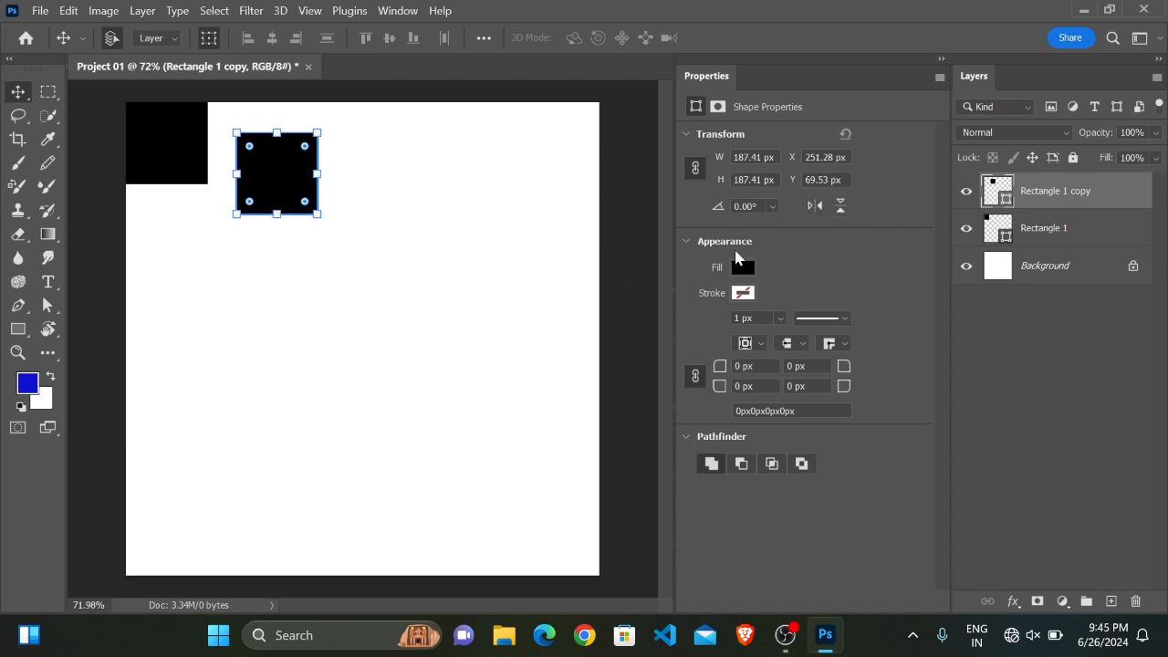
left_click_drag(279, 172, 381, 235)
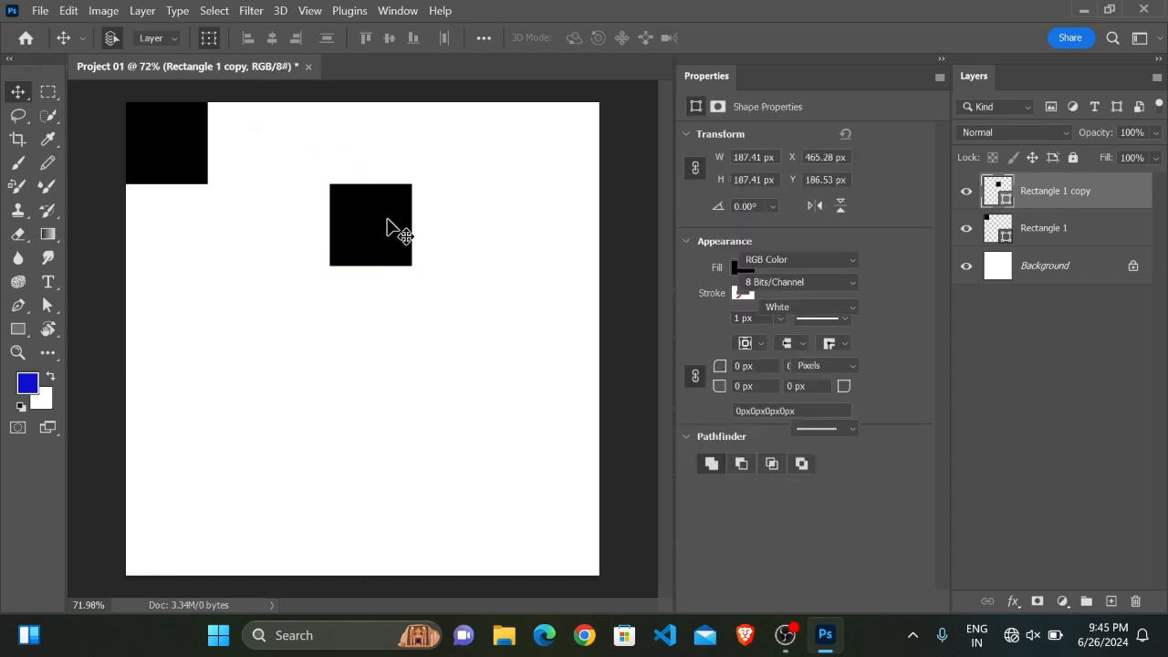
Select the copied black square and browse the RGB, CMYK, Grayscale and Pastel swatch groups for its fill.
left_click(387, 229)
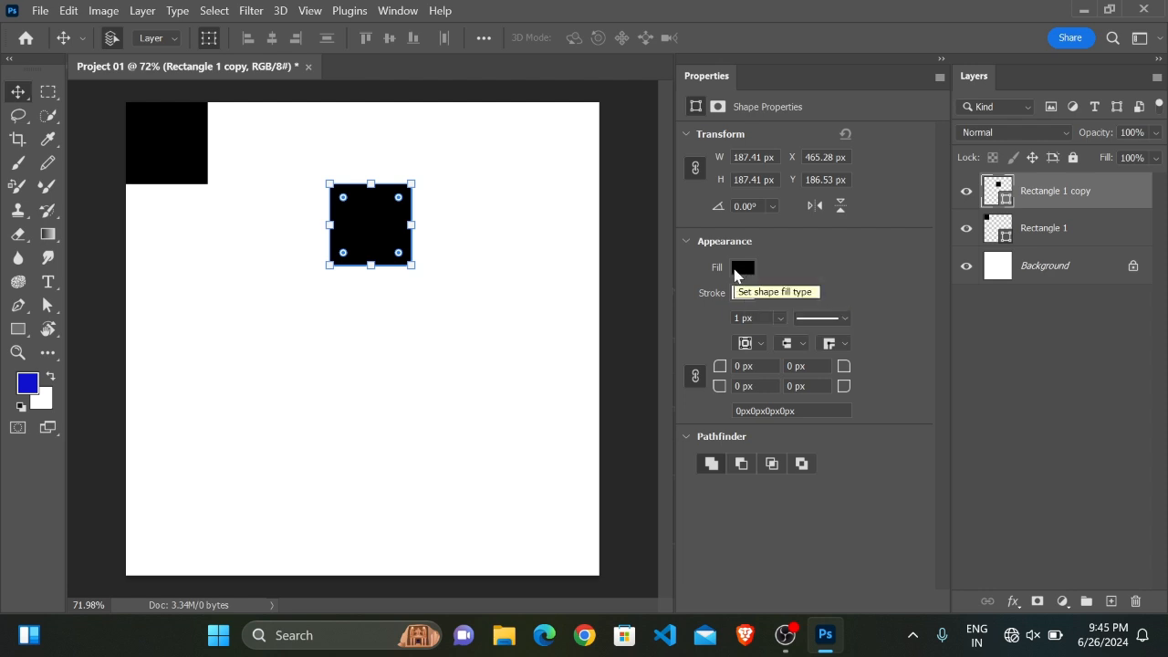
left_click(742, 269)
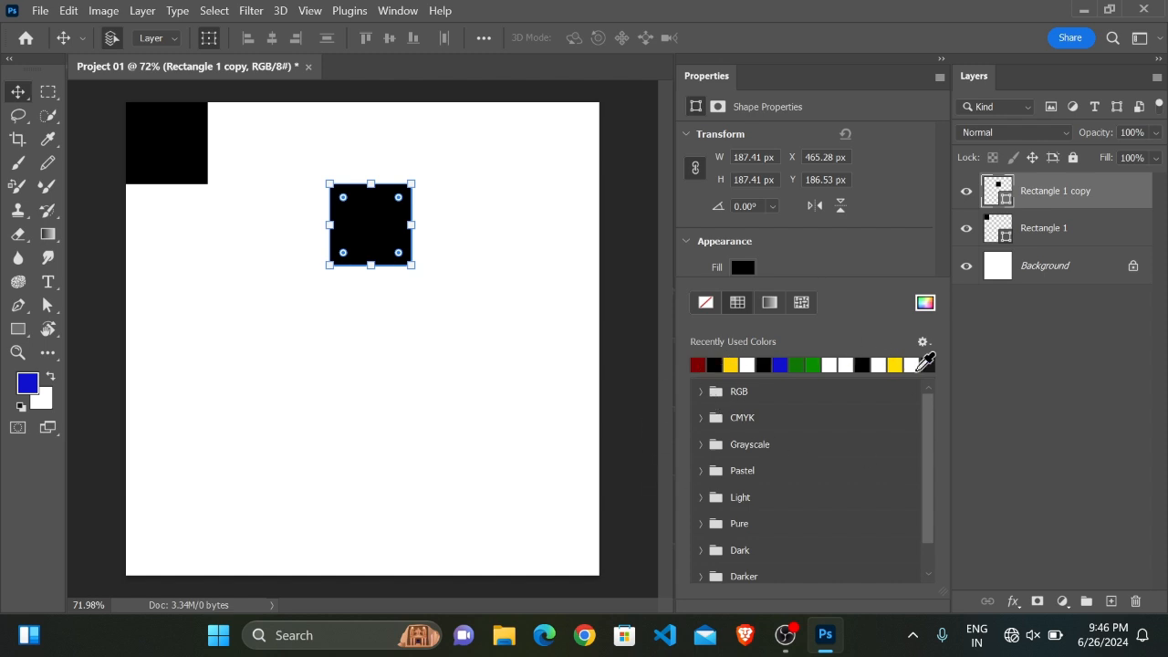
left_click(701, 392)
left_click(700, 391)
left_click(701, 418)
left_click(701, 418)
left_click(700, 445)
left_click(700, 444)
left_click(700, 471)
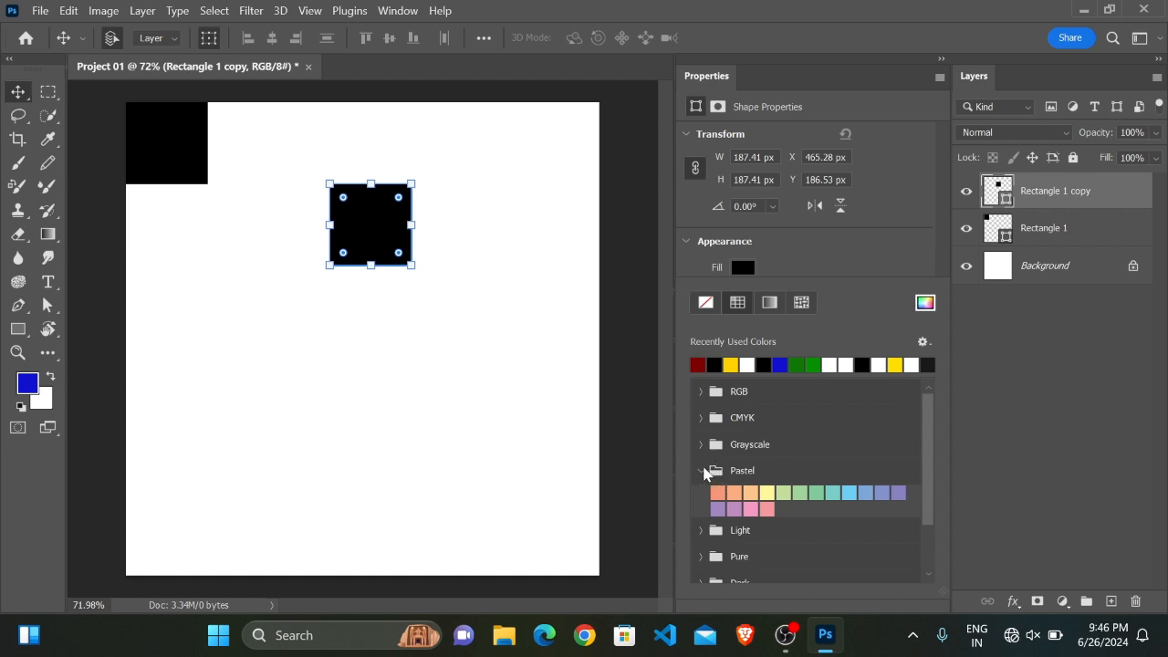
left_click(702, 471)
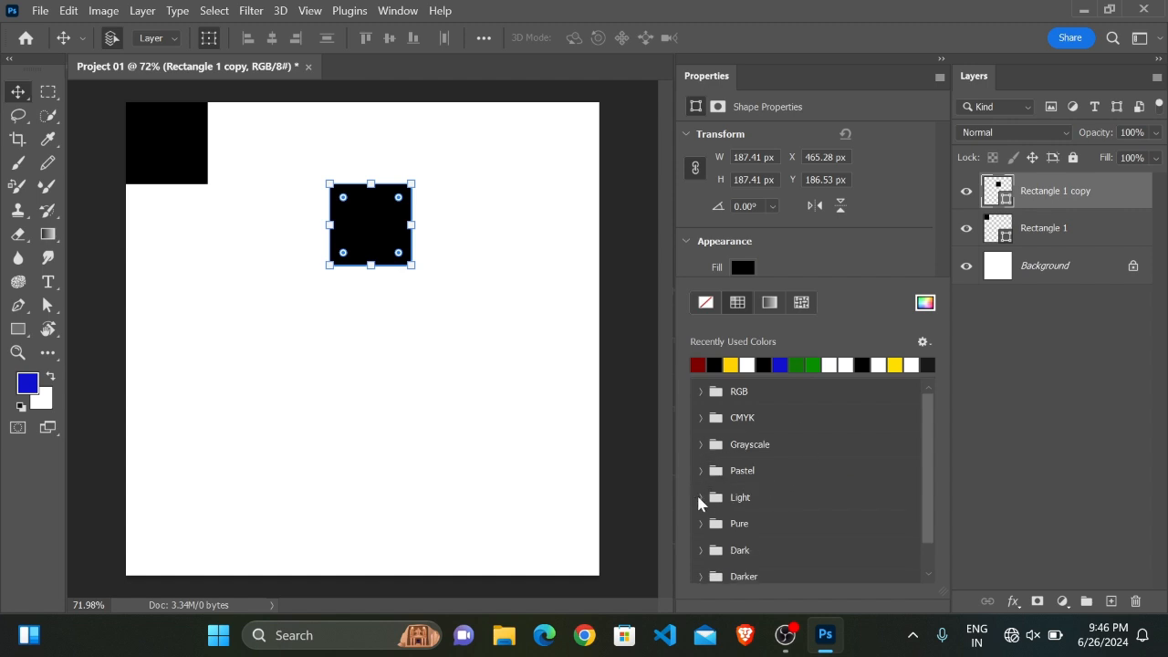
Try several swatches from the Light group as the copied square's fill, including greens, blue, yellow and finally light orange.
left_click(701, 498)
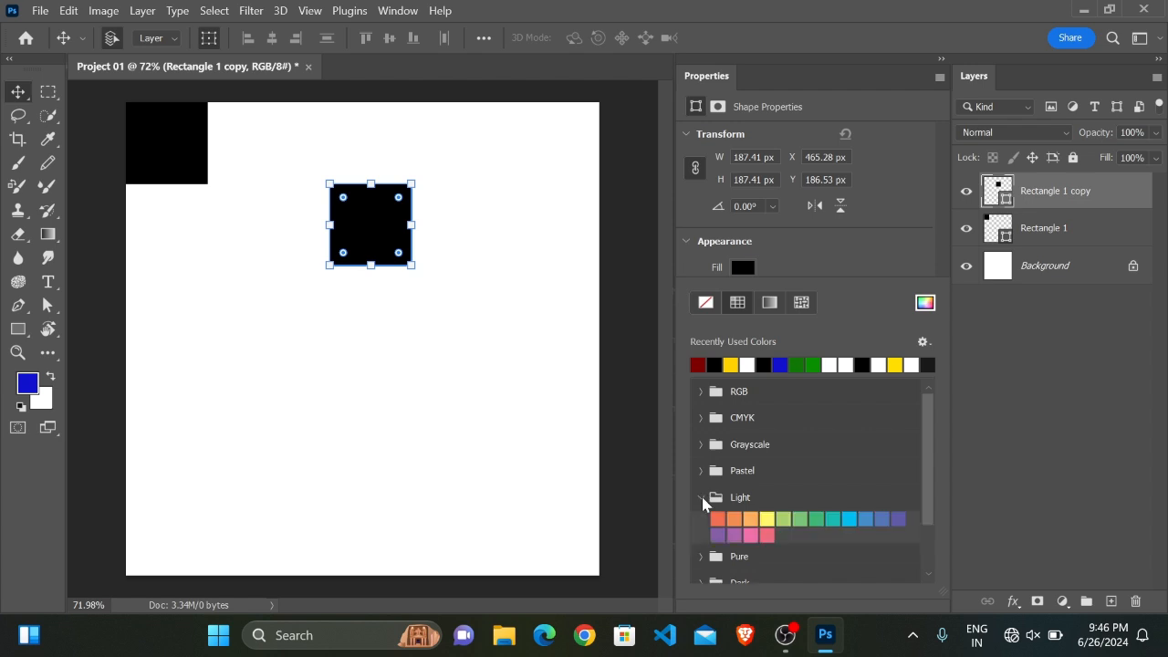
left_click(784, 518)
left_click(801, 518)
left_click(816, 518)
left_click(827, 519)
left_click(861, 519)
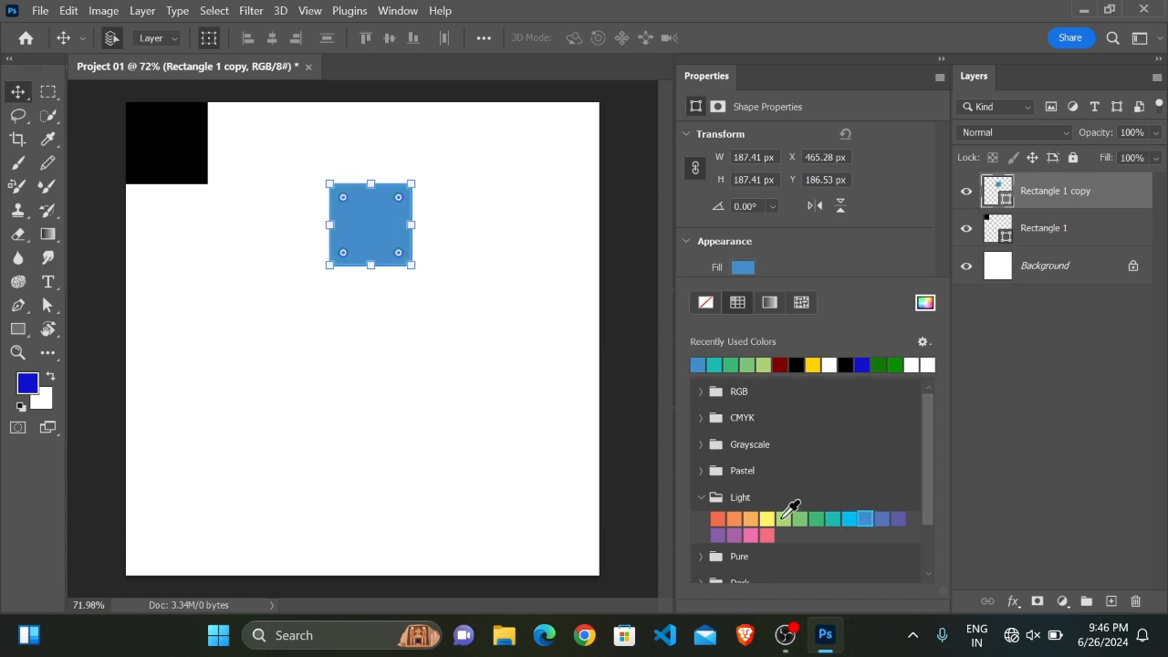
left_click(765, 517)
left_click(751, 519)
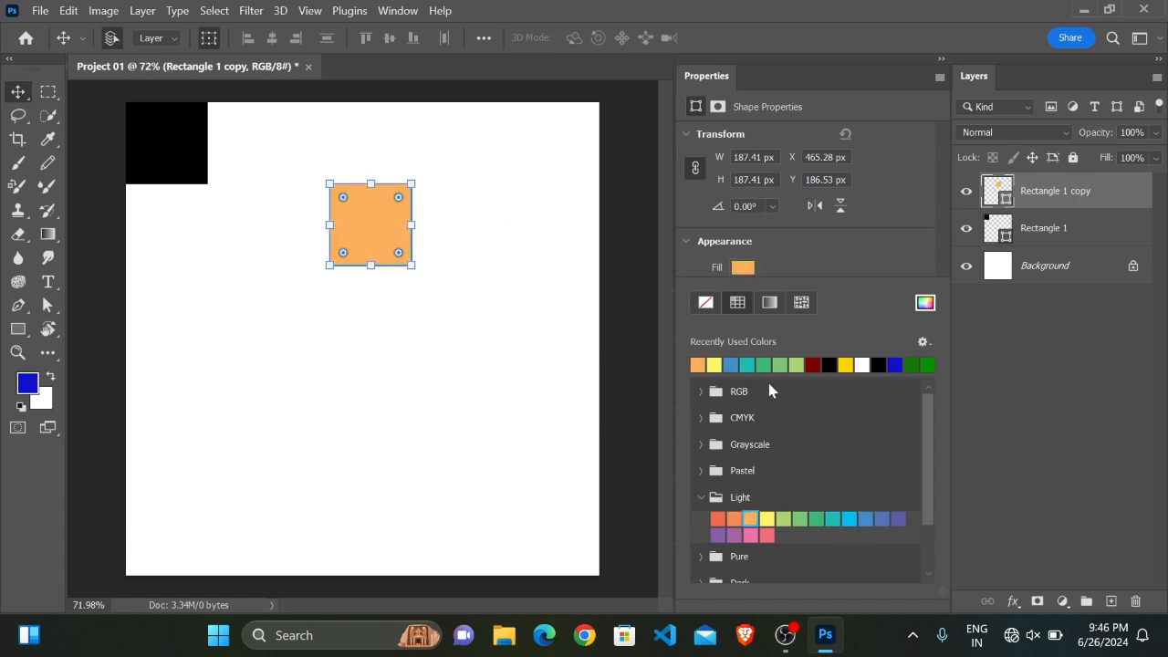
left_click(701, 497)
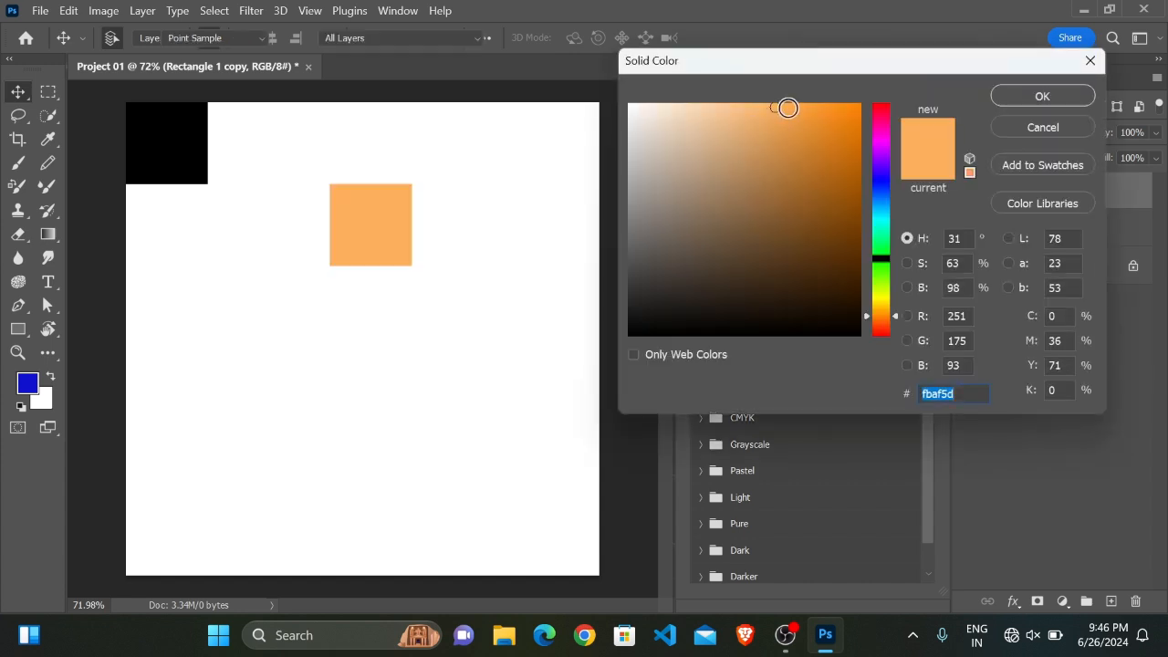
Change the copied square's fill to the custom vivid blue 1133ff.
left_click_drag(855, 58, 838, 90)
mouse_move(774, 226)
left_mouse_down()
mouse_move(829, 136)
mouse_move(824, 188)
mouse_move(818, 146)
mouse_move(830, 137)
left_mouse_up()
left_click(865, 217)
left_click(1025, 131)
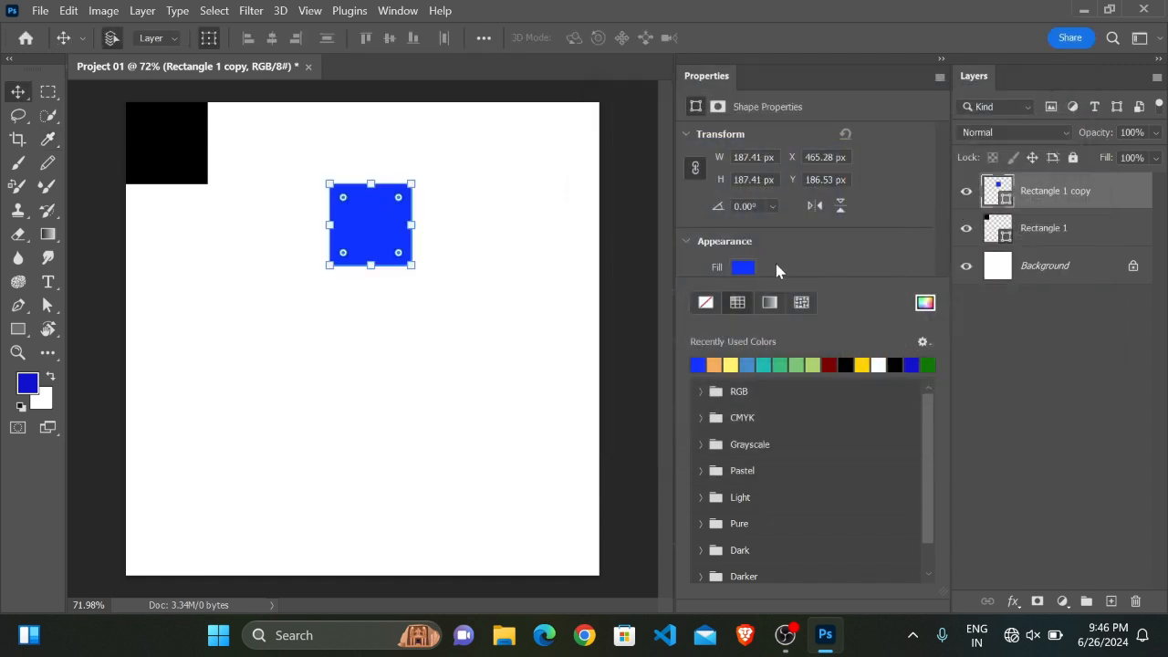
Change the copied square's fill to the custom pale blue 8c9cf7.
left_click(924, 311)
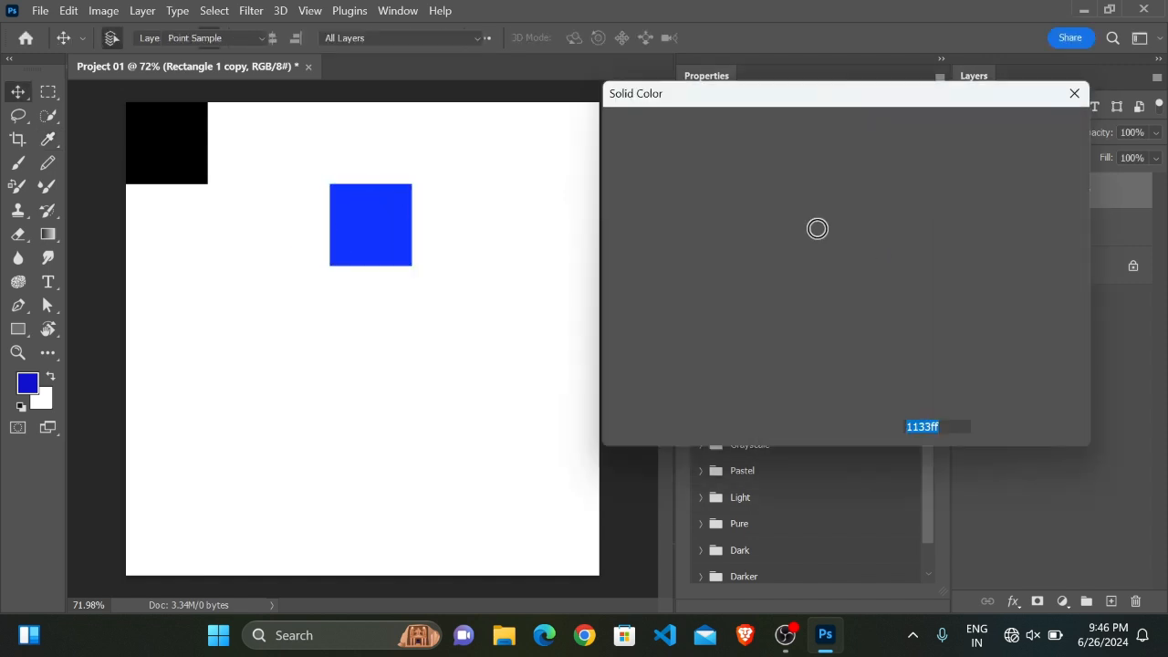
left_click_drag(723, 153, 713, 143)
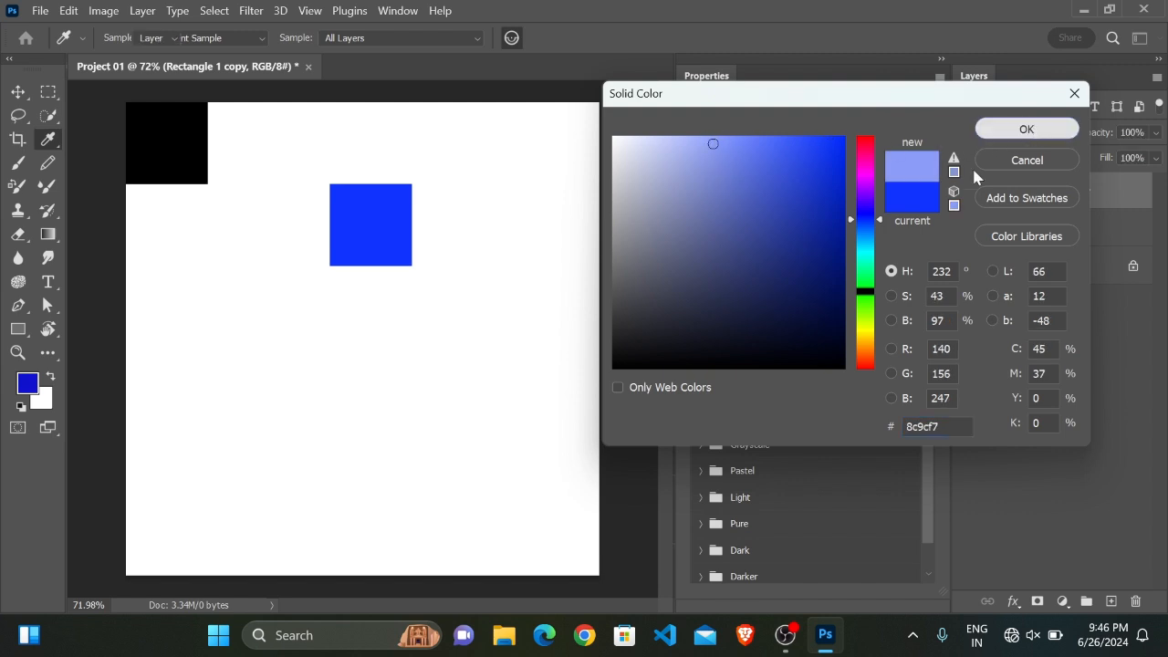
left_click(1027, 132)
left_click(376, 208)
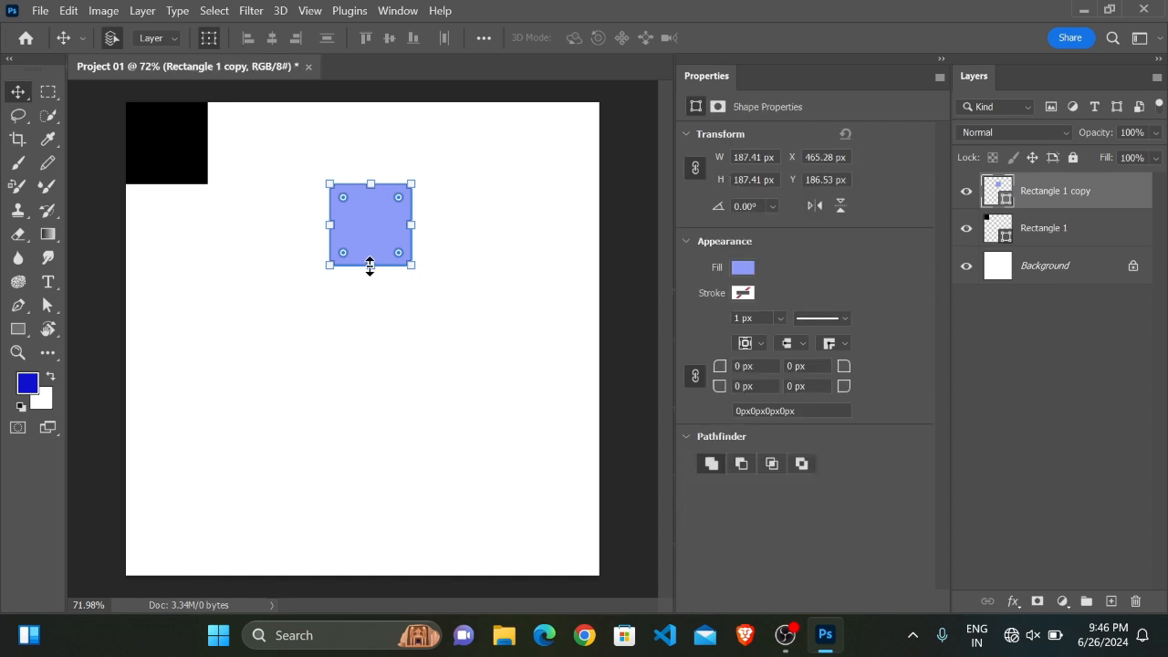
Enlarge the pale blue square proportionally to about 489 x 489 px and place it at about X 296 px, Y 187 px.
left_click_drag(376, 266, 357, 400)
left_click(890, 37)
left_click_drag(438, 256, 427, 269)
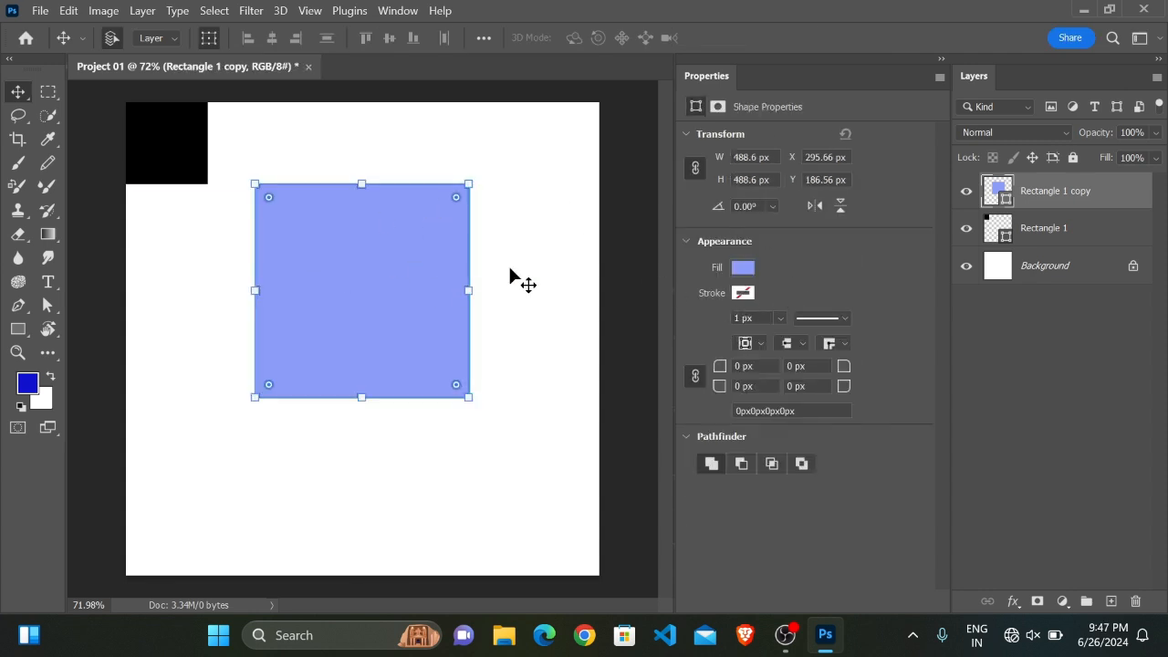
Give the pale blue square a black stroke 10 px wide and deselect it.
left_click(743, 294)
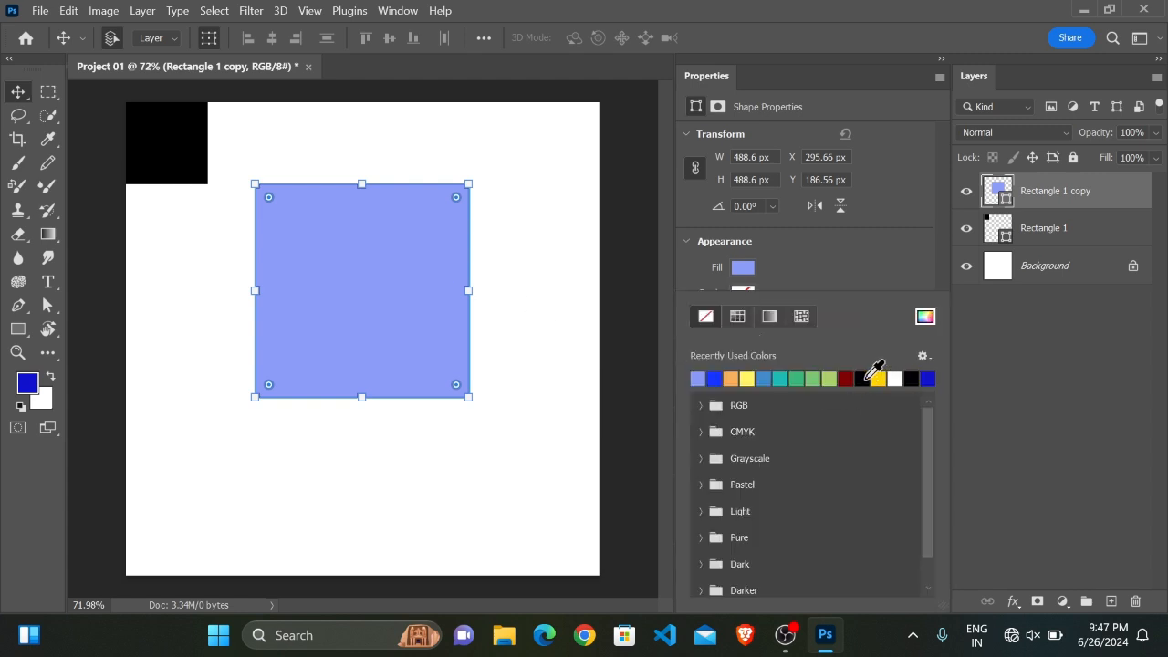
left_click(865, 378)
left_click(759, 297)
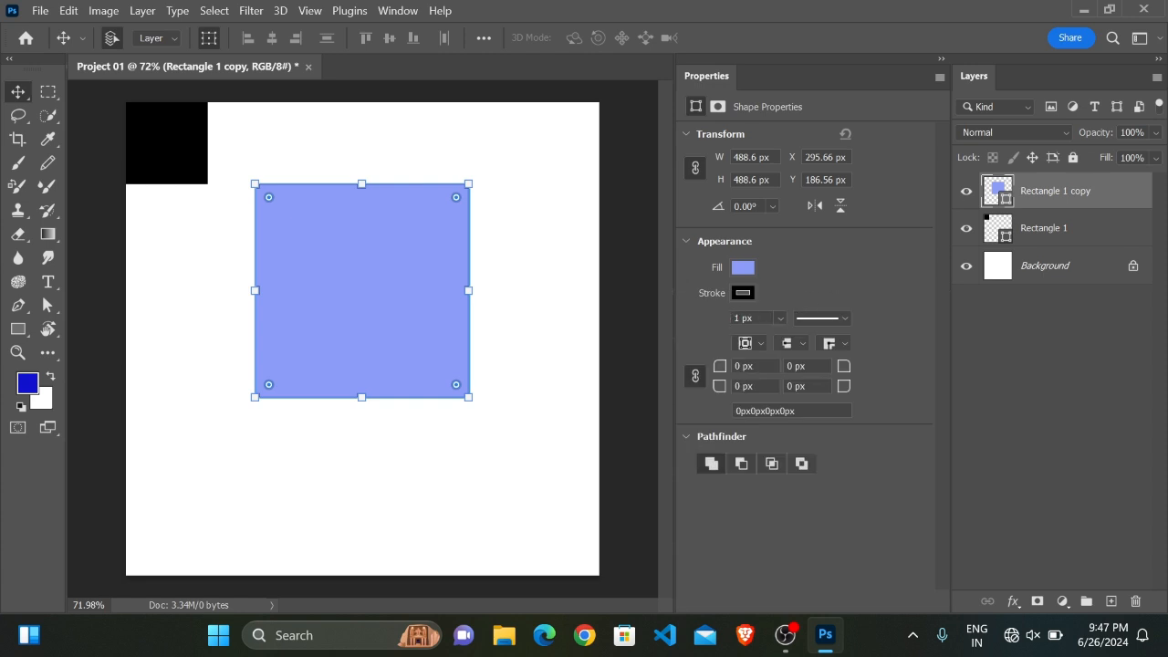
key("Up")
key("Up")
key("Return")
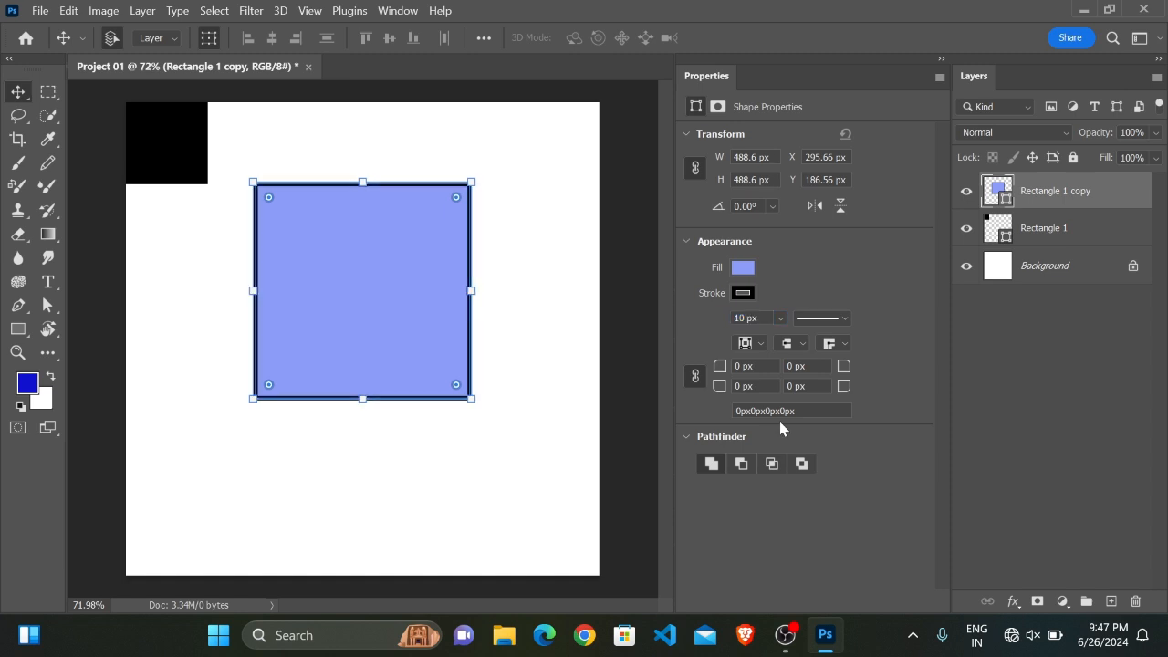
left_click(484, 301)
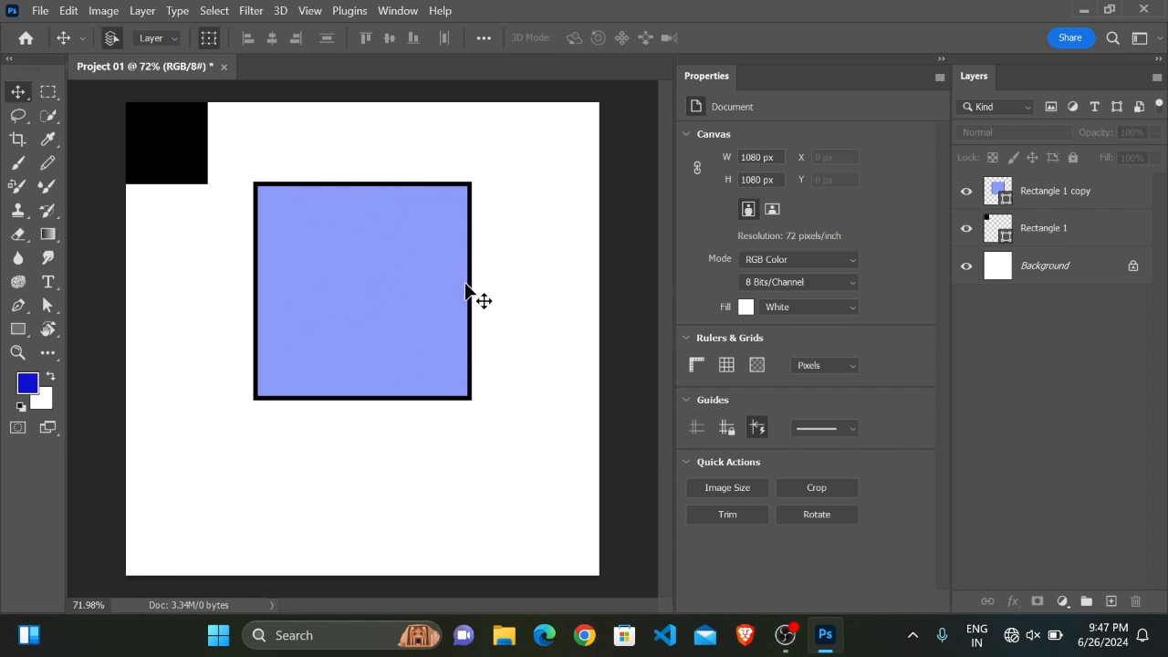
Select the pale blue square again and set its stroke to no color.
left_click(336, 310)
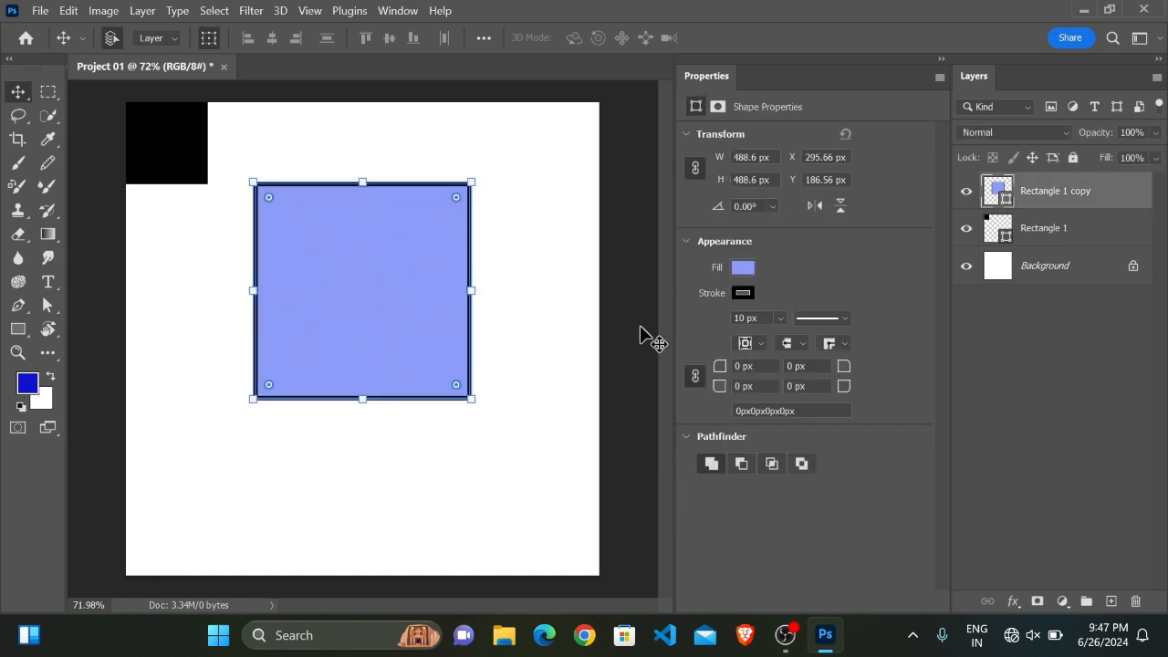
left_click(744, 293)
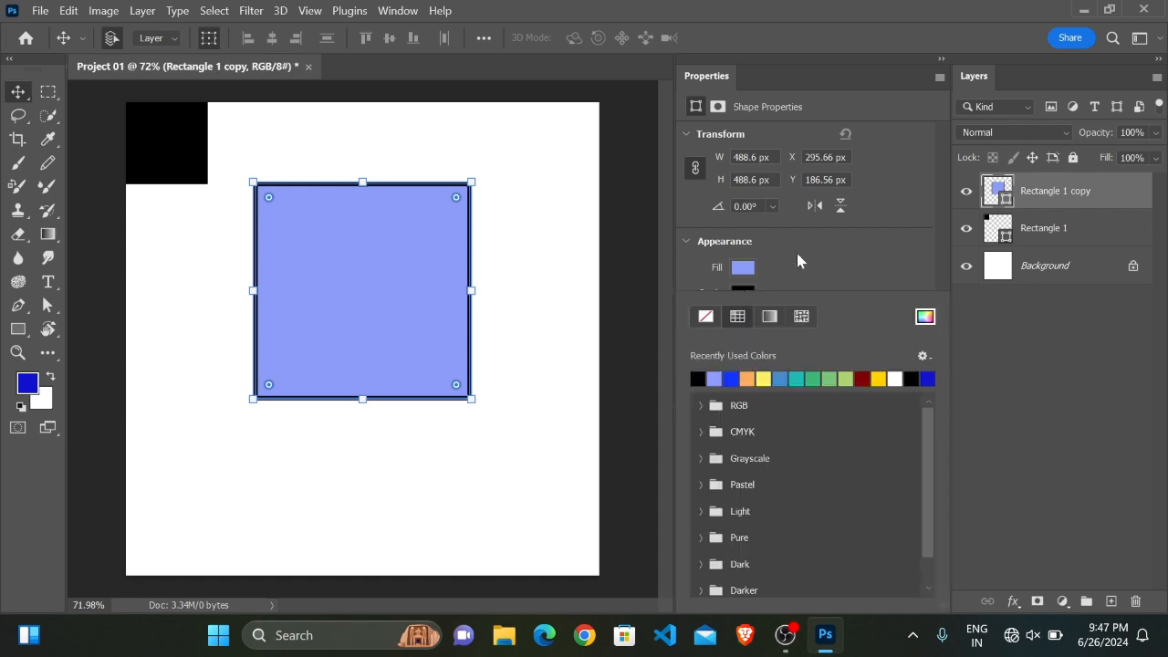
left_click(798, 262)
left_click(743, 293)
left_click(694, 317)
left_click(802, 265)
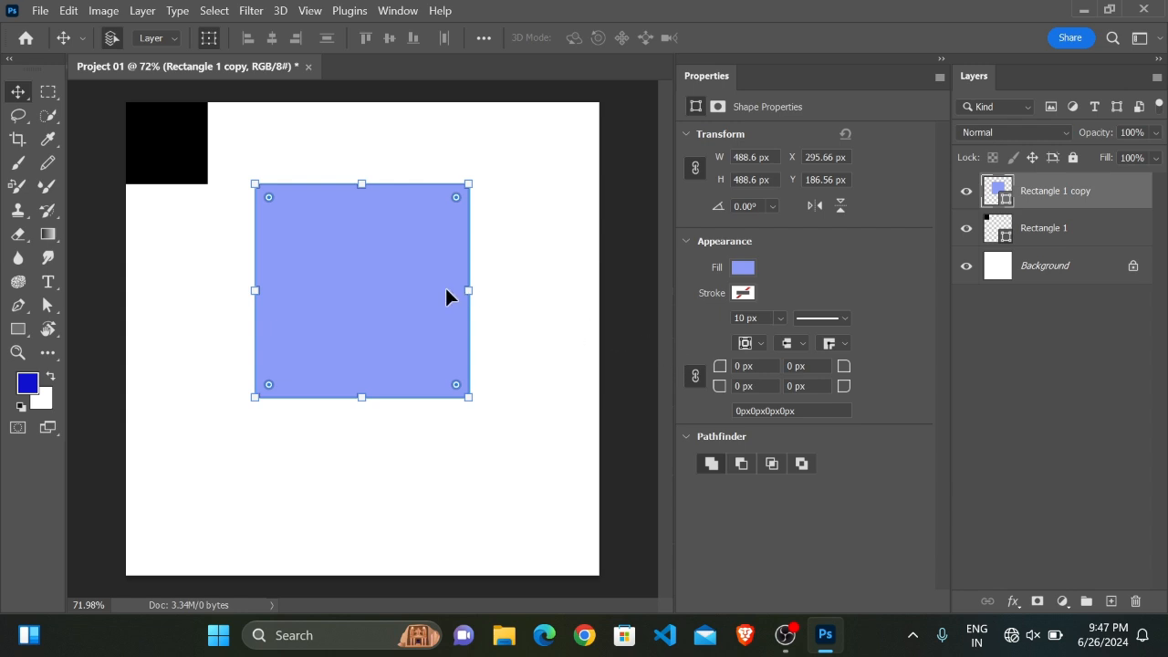
Try recently used colors as the large square's fill, including dark red, and set a custom light gray.
left_click(744, 267)
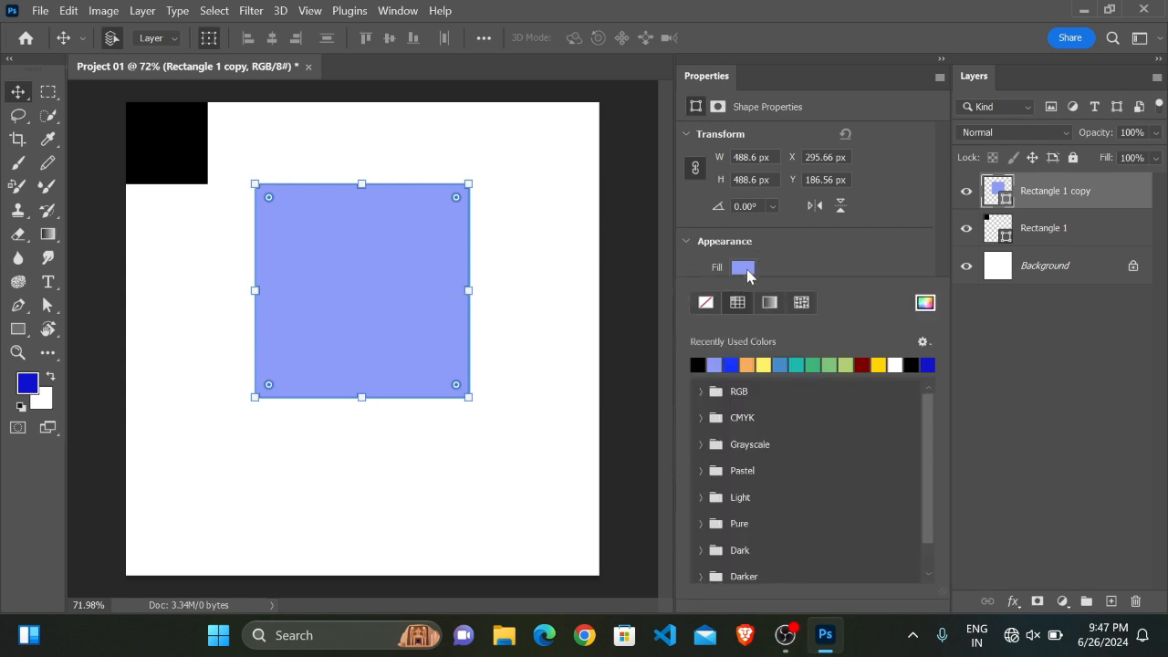
left_click(698, 364)
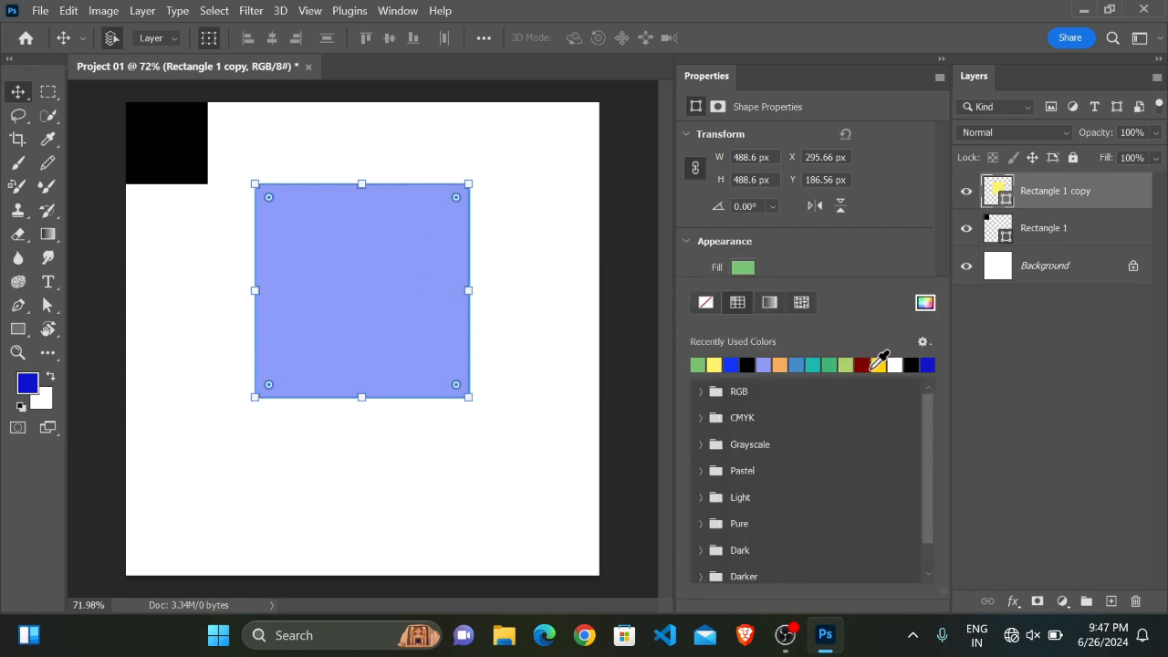
left_click(862, 364)
left_click(925, 302)
mouse_move(672, 323)
left_mouse_down()
mouse_move(605, 290)
mouse_move(584, 294)
mouse_move(547, 174)
mouse_move(552, 202)
left_mouse_up()
left_click(1004, 123)
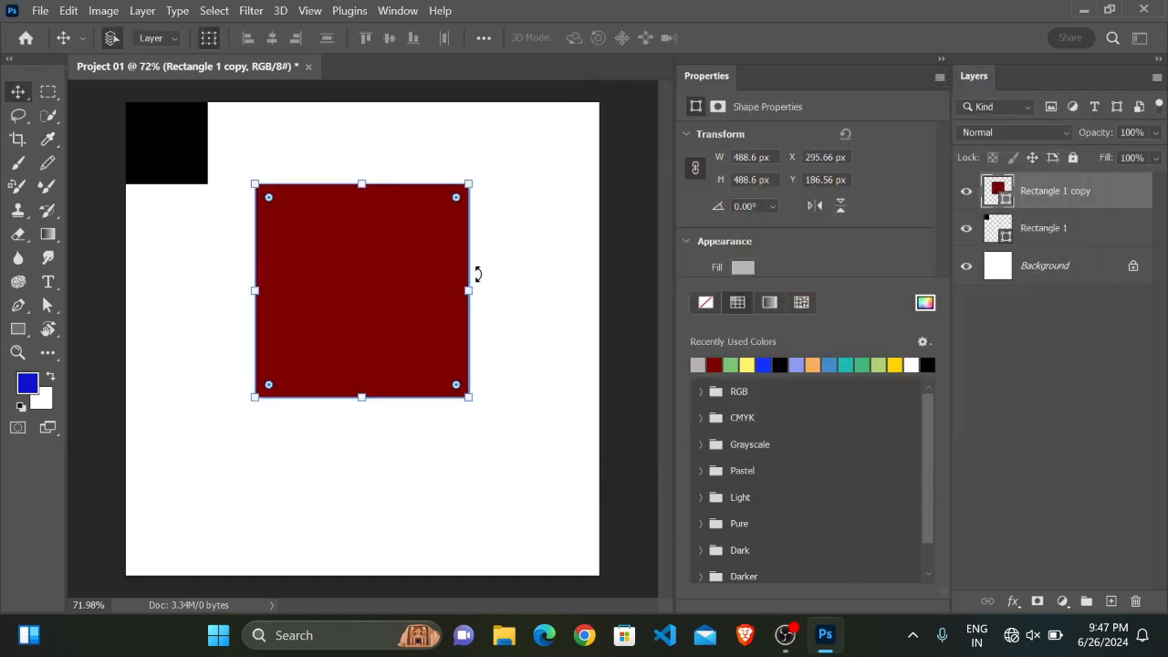
Delete the large copied square with the Move tool active, keeping only the black square in the canvas corner.
left_click(17, 94)
left_click(161, 274)
left_click(380, 284)
key("Delete")
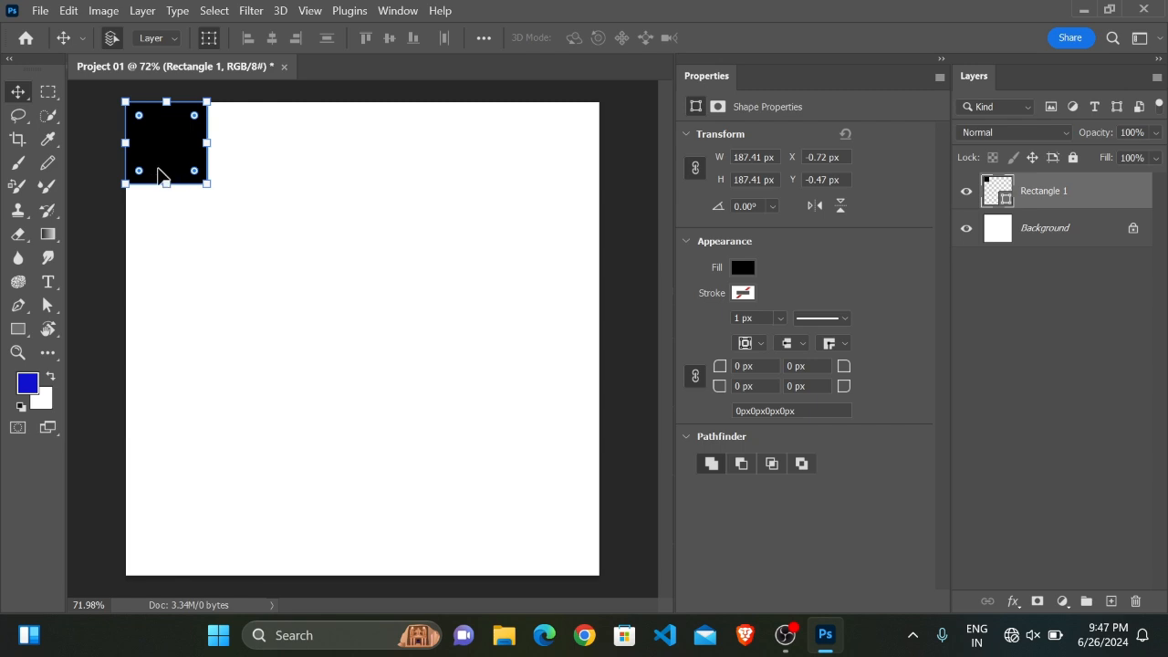
Duplicate the black square against its right edge, fill the copy with the recently used light gray, and deselect it.
left_click(200, 259)
left_click_drag(178, 167, 254, 159)
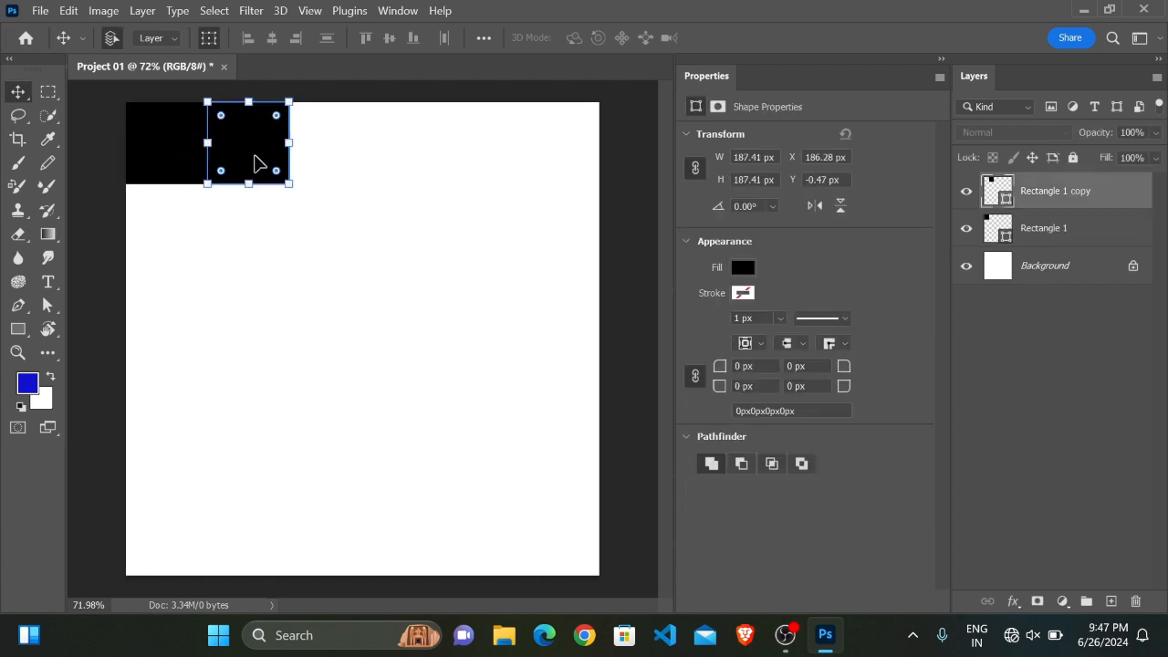
left_click(741, 268)
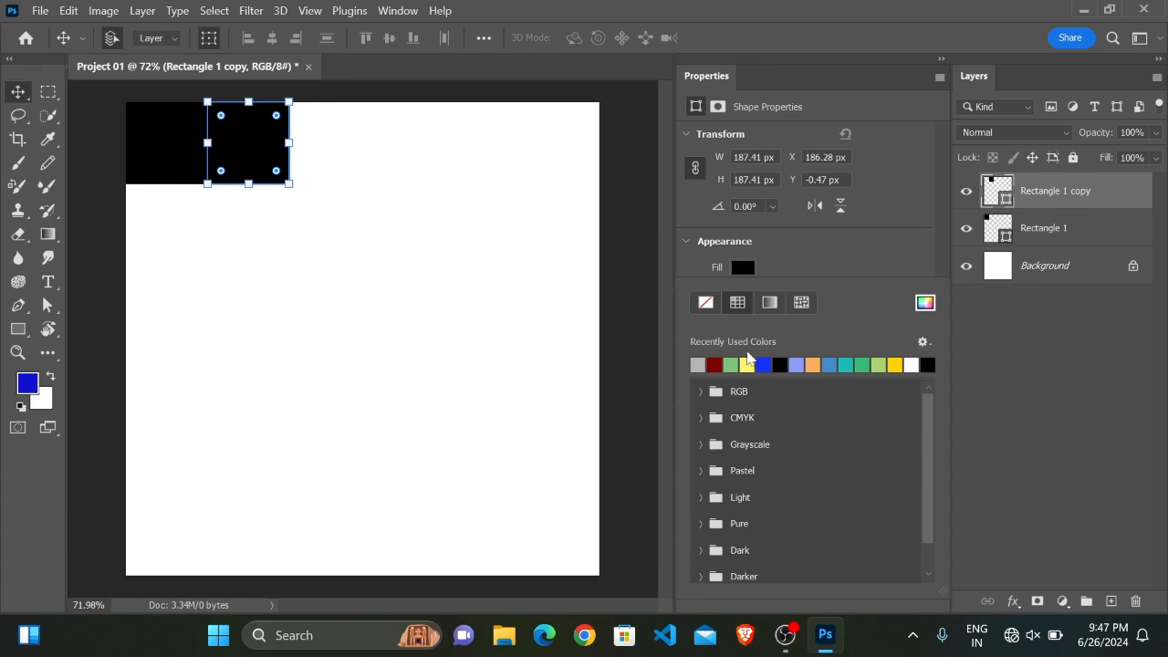
left_click(699, 363)
left_click(301, 256)
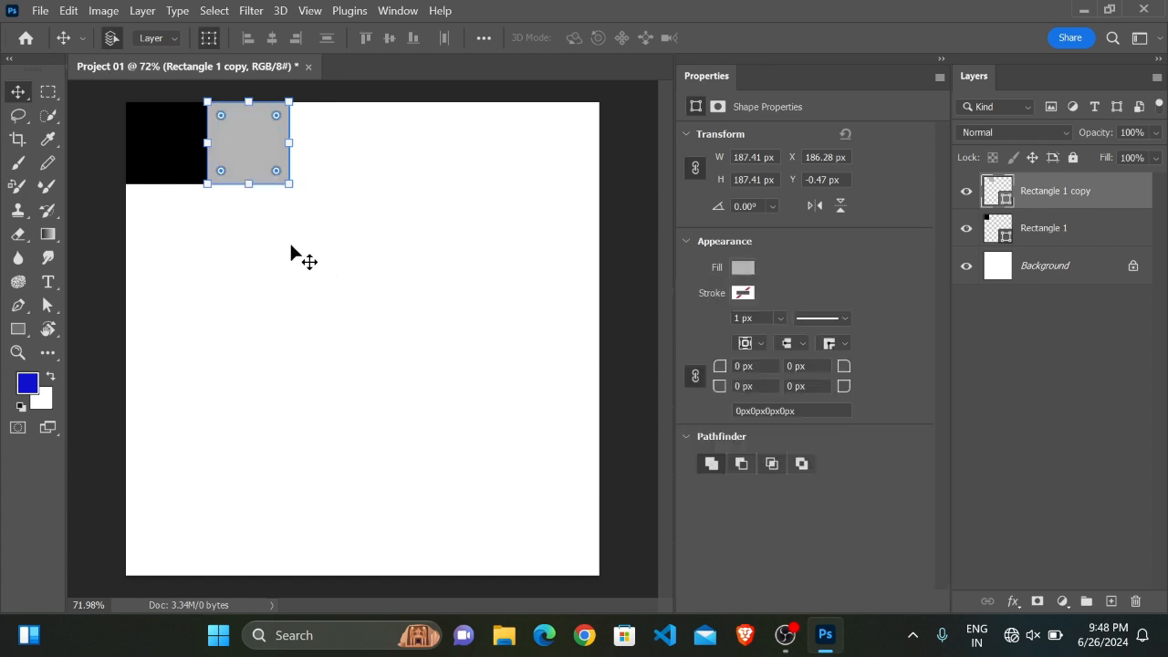
left_click(301, 259)
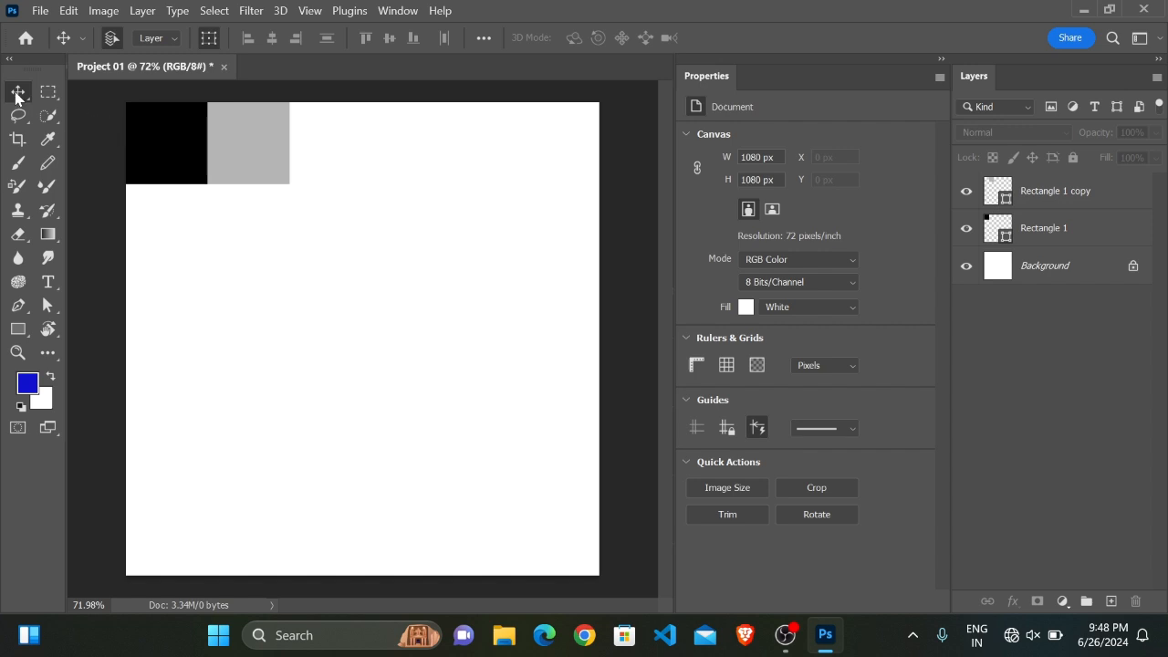
Select the black and gray squares together and duplicate the pair to the right, forming a row of four.
left_click_drag(95, 106, 310, 170)
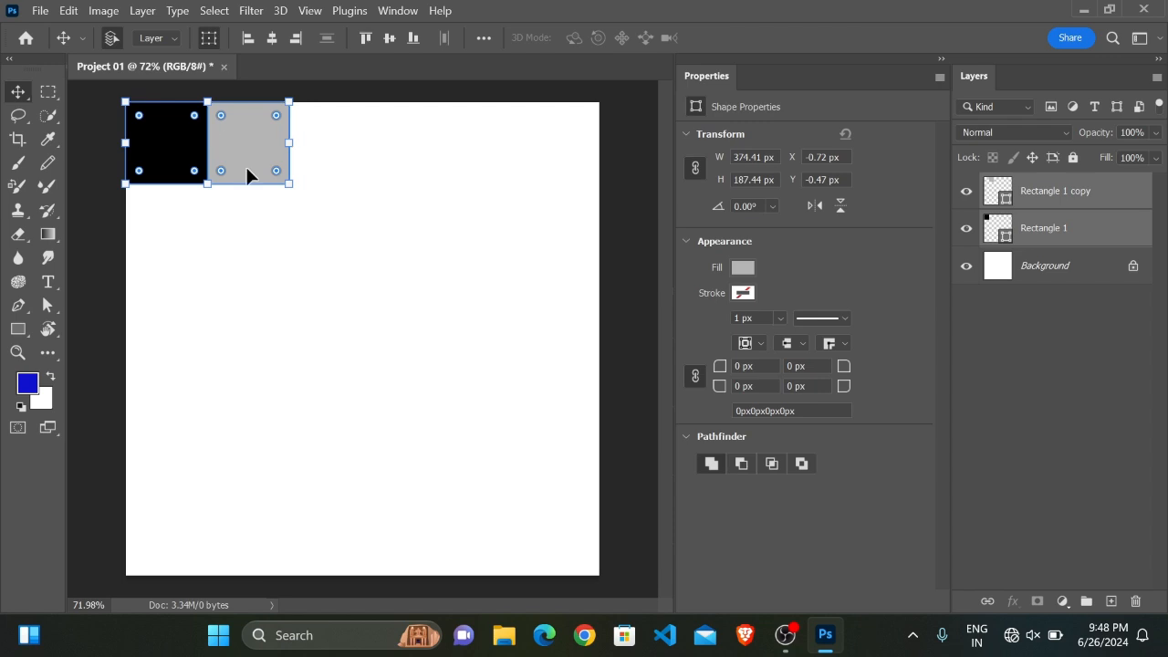
left_click_drag(233, 152, 390, 143)
Scale the four-square row proportionally to about 541 x 135 px, align it with the canvas's top edge, and deselect it.
left_click_drag(542, 161, 143, 131)
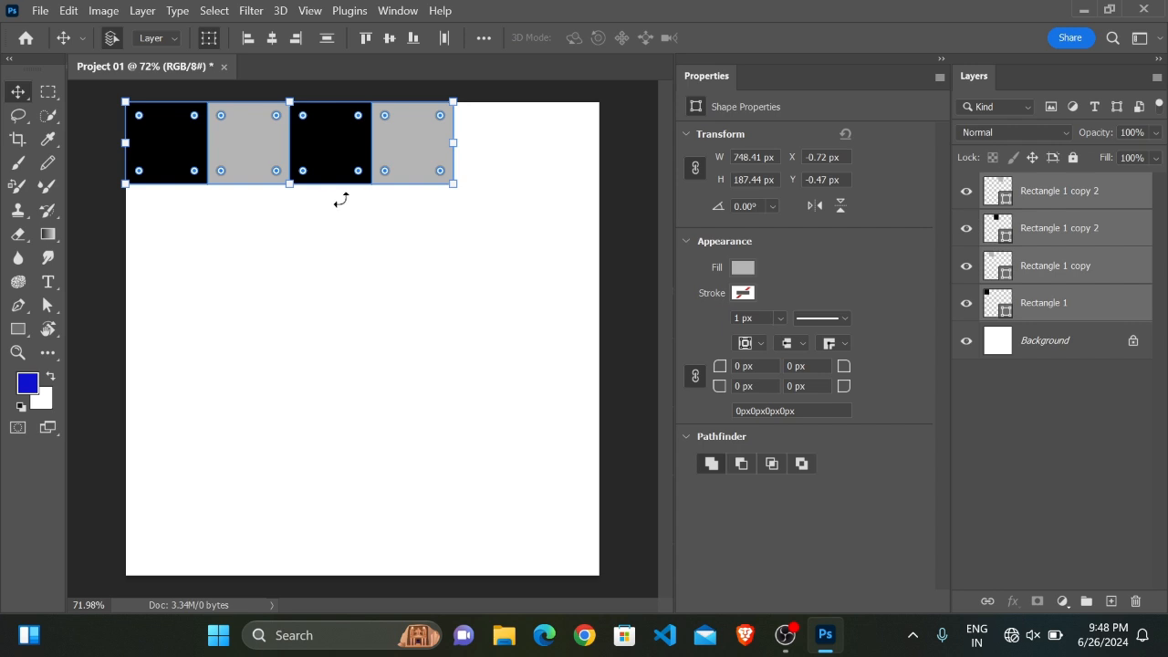
left_click_drag(458, 143, 338, 152)
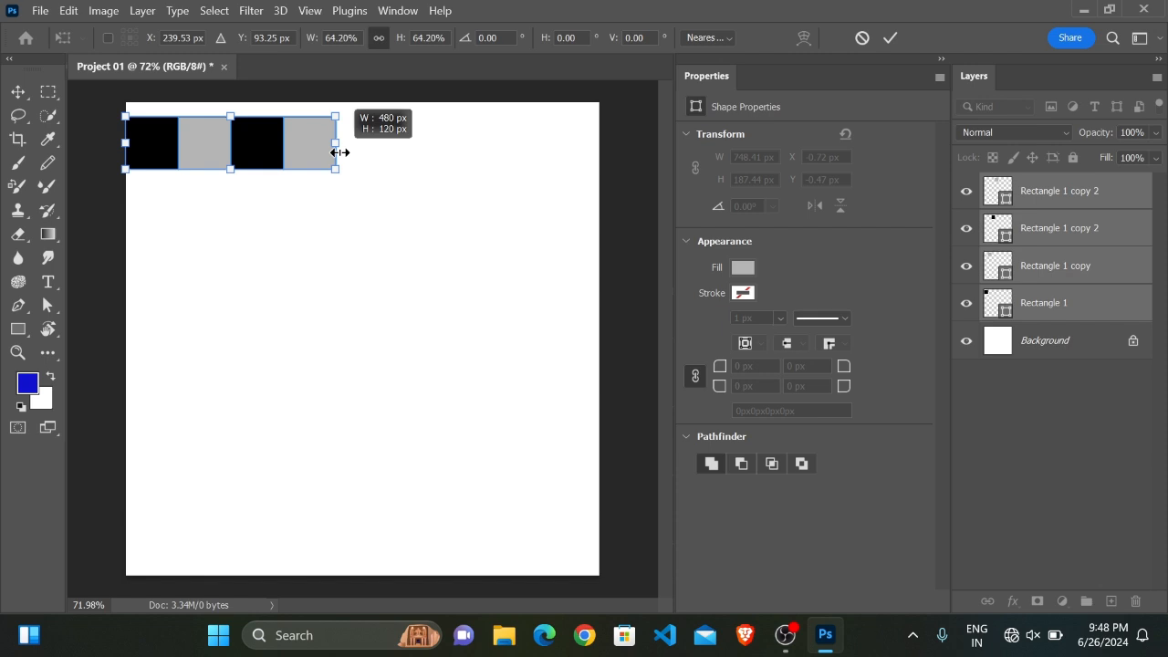
left_click_drag(338, 153, 385, 154)
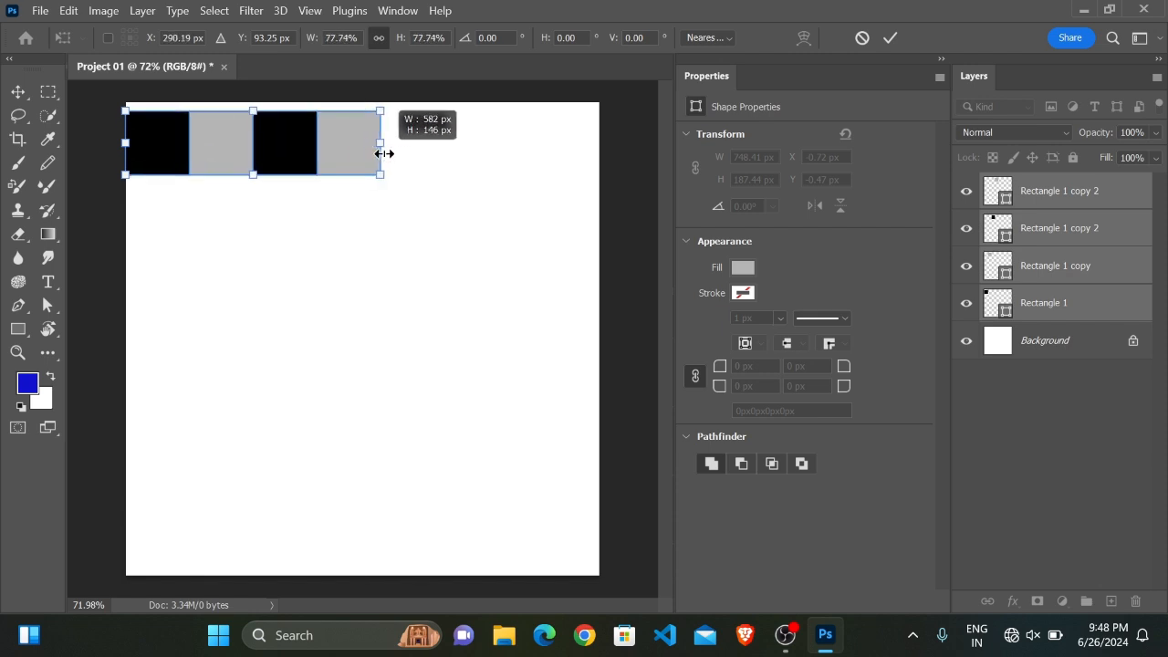
left_click_drag(384, 153, 361, 158)
left_click_drag(220, 145, 219, 137)
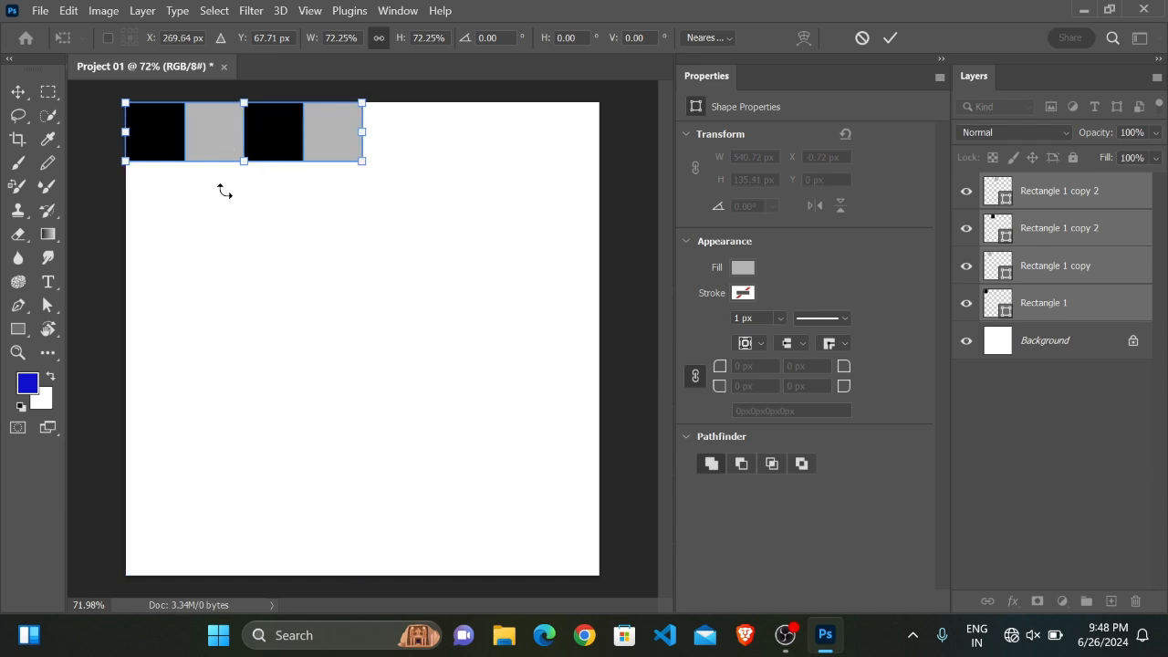
left_click(891, 37)
left_click(256, 235)
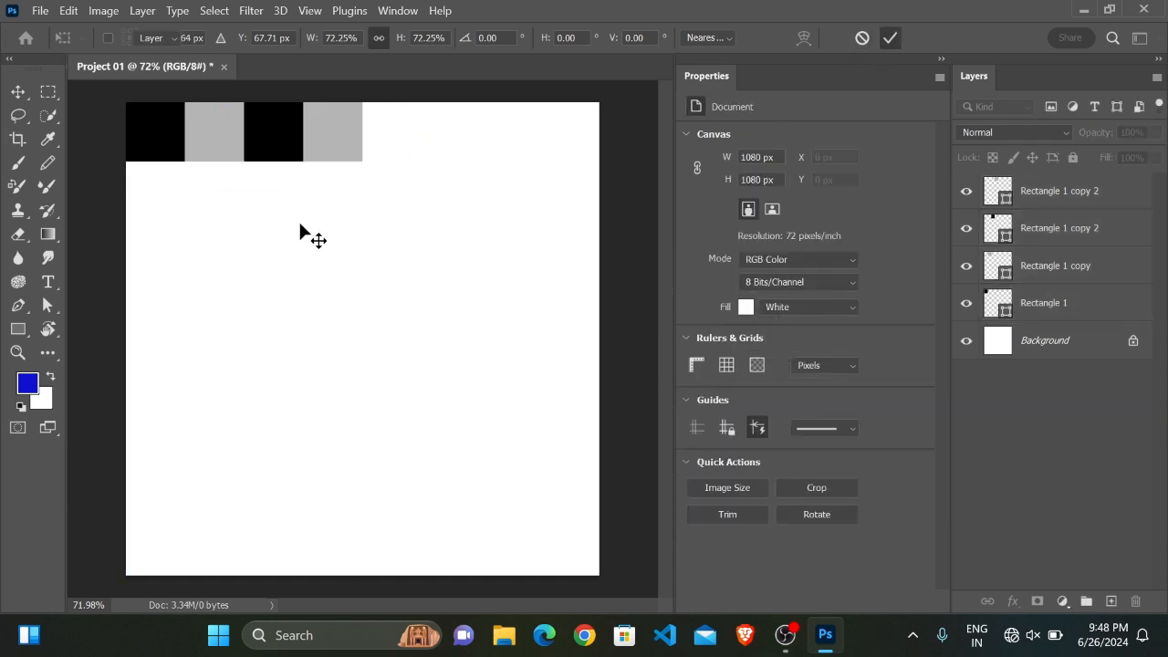
Duplicate the four-square row to its right to span the canvas width, and duplicate the resulting eight-square row directly below it.
left_click_drag(401, 204, 122, 100)
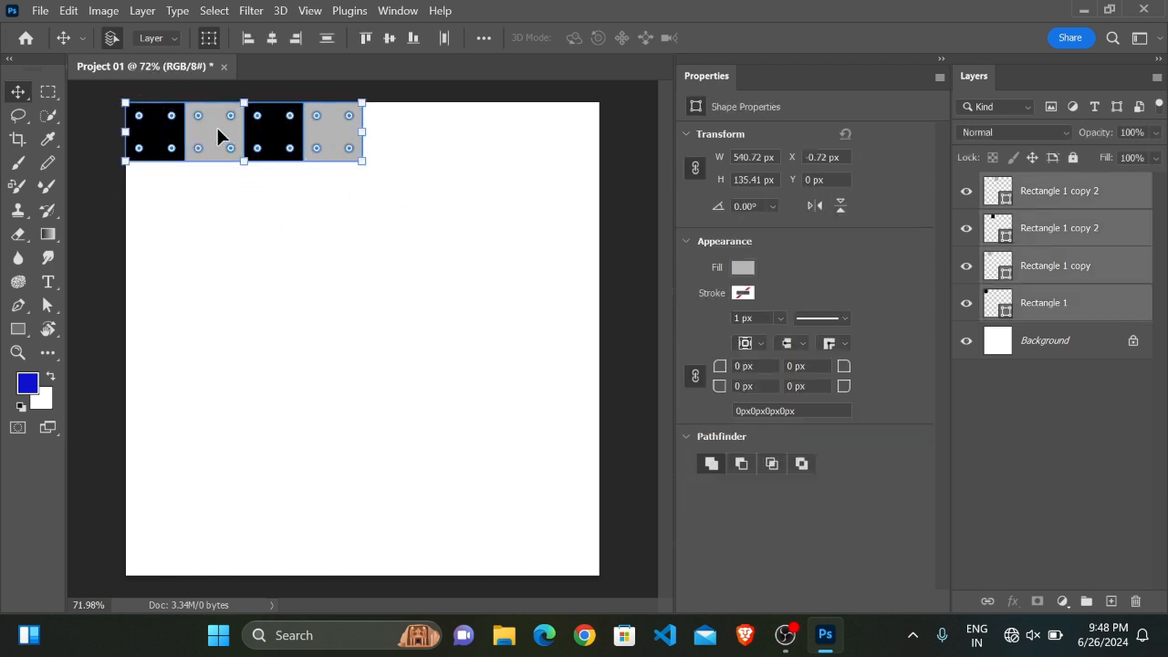
left_click_drag(214, 137, 448, 133)
left_click(448, 229)
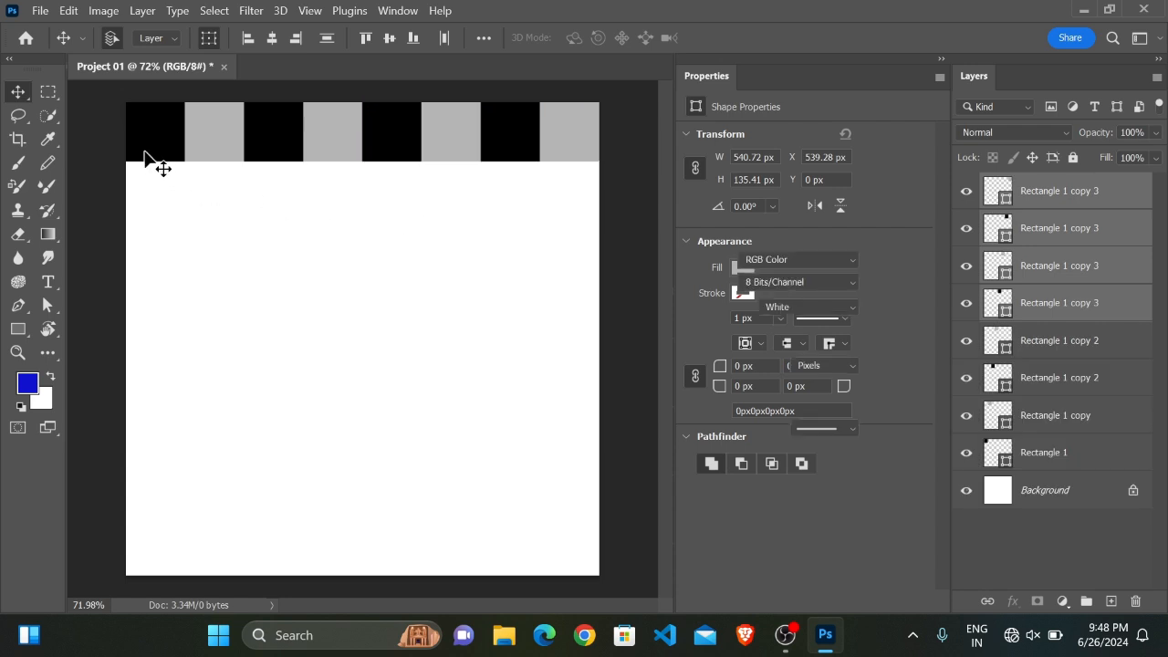
left_click_drag(622, 135, 116, 143)
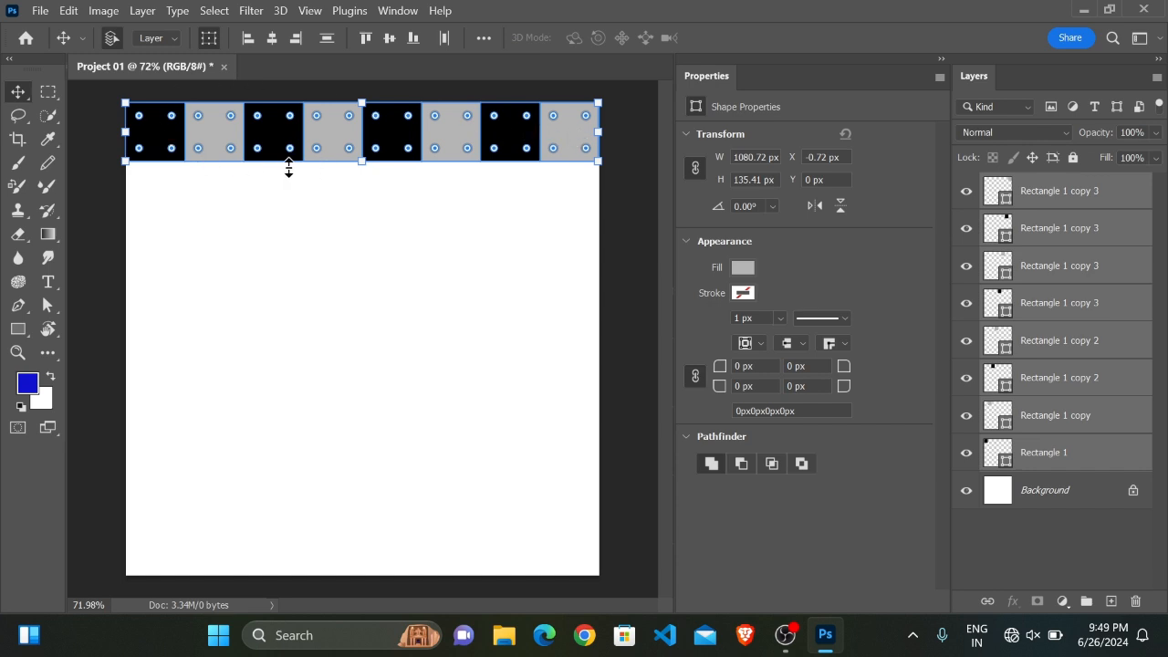
left_click_drag(334, 136, 325, 199)
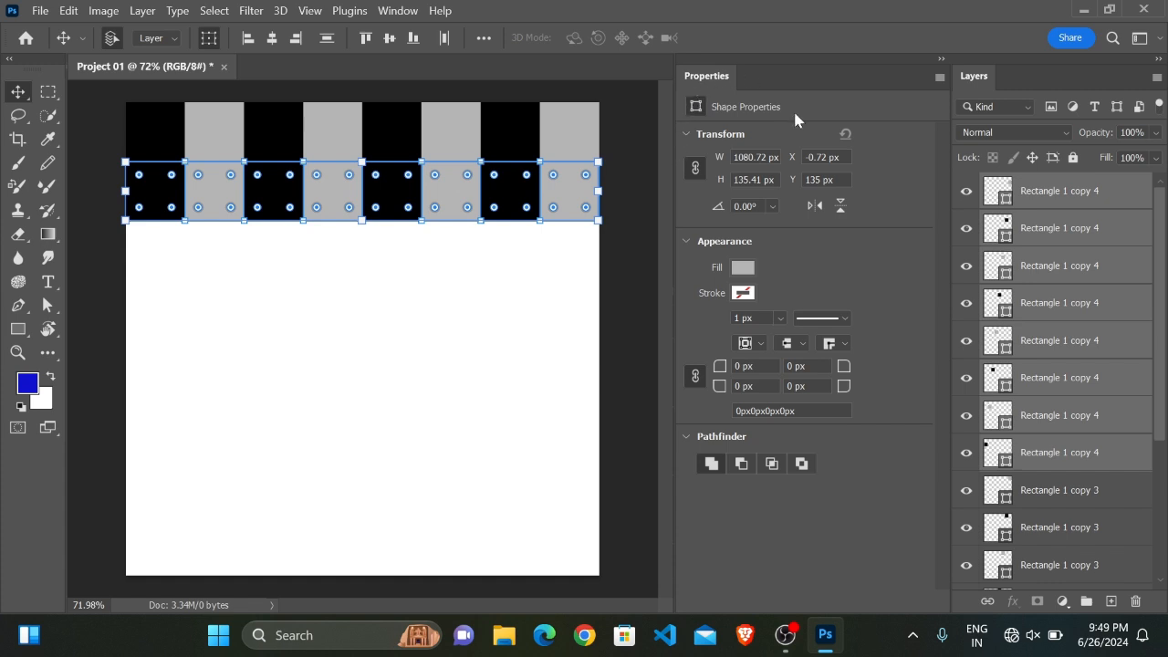
Try rotating the copied second row by -30° and undo that rotation.
left_click(771, 206)
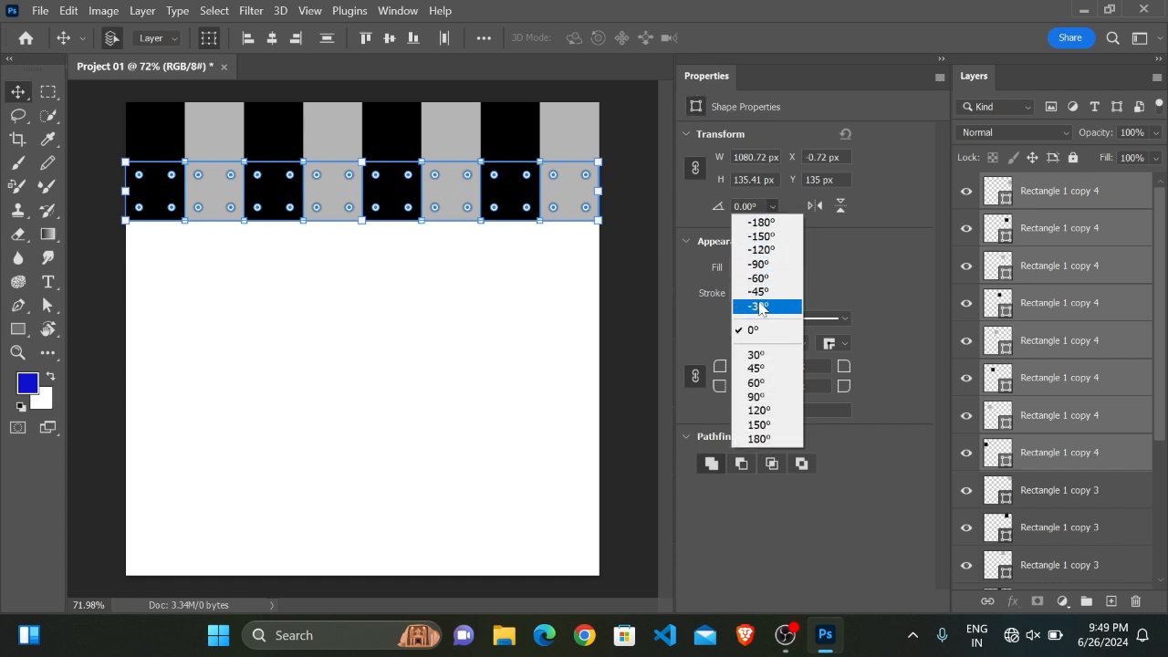
left_click(758, 307)
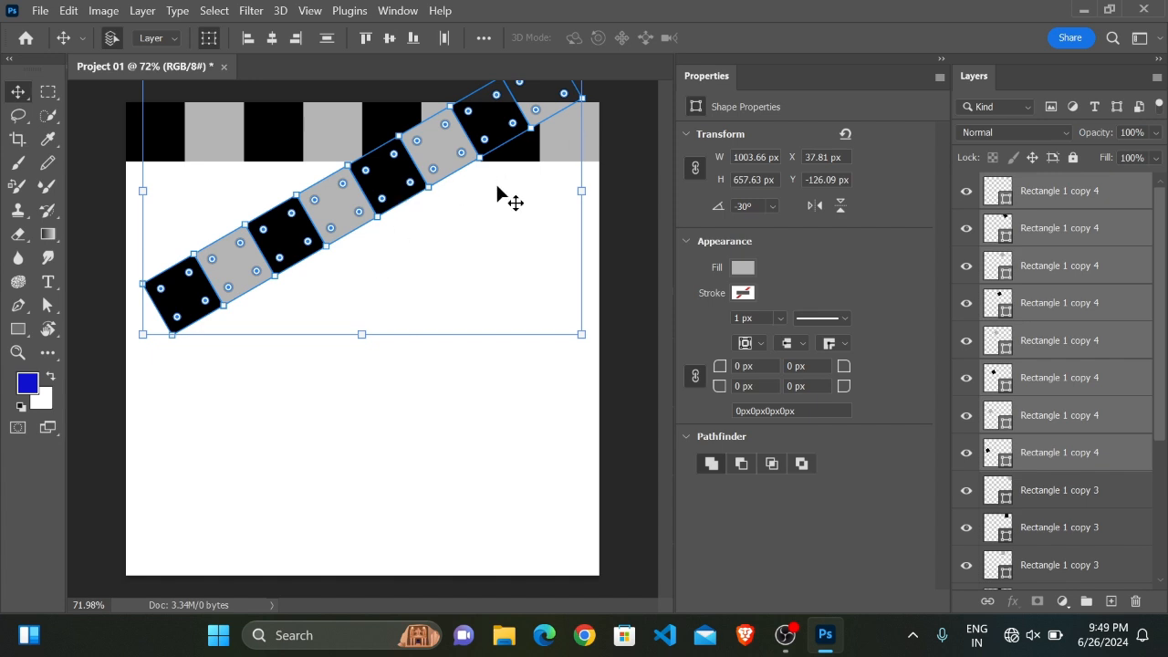
key("ctrl+z")
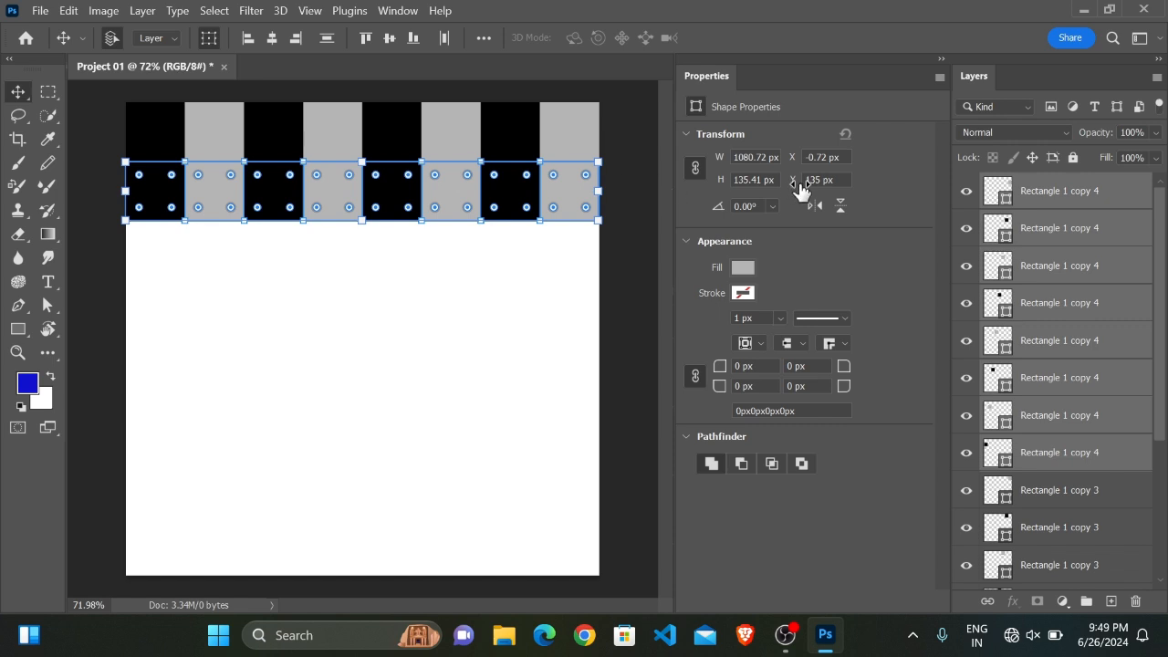
Rotate the copied second row by 180° so its colors alternate against the first row, and deselect it.
left_click(773, 207)
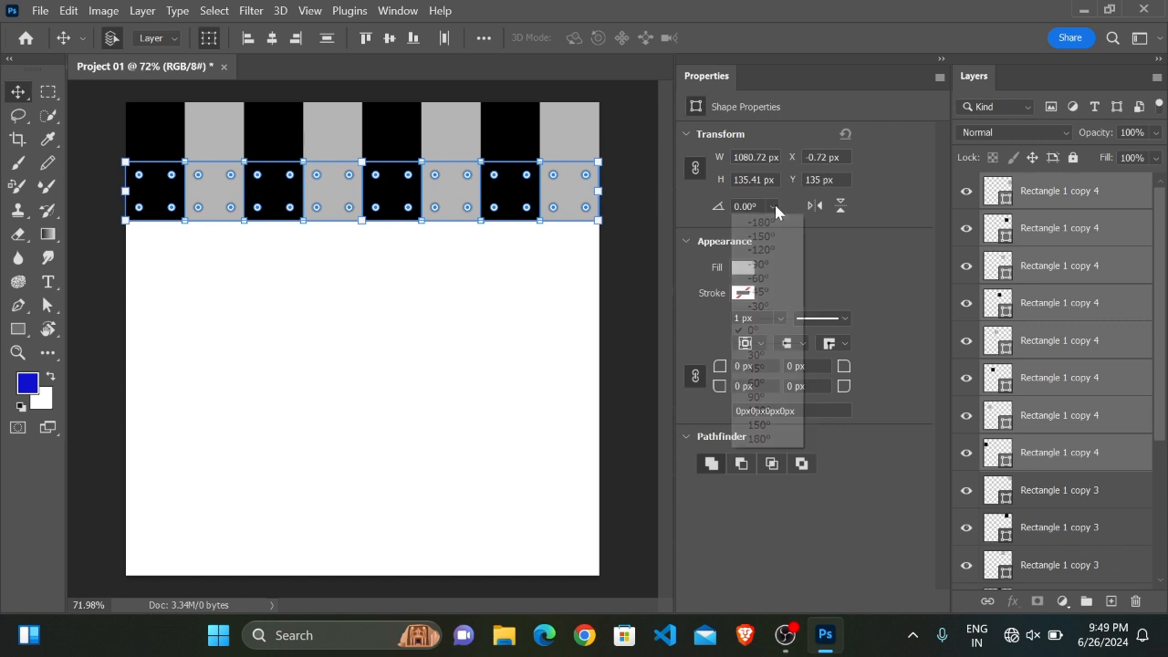
left_click(757, 440)
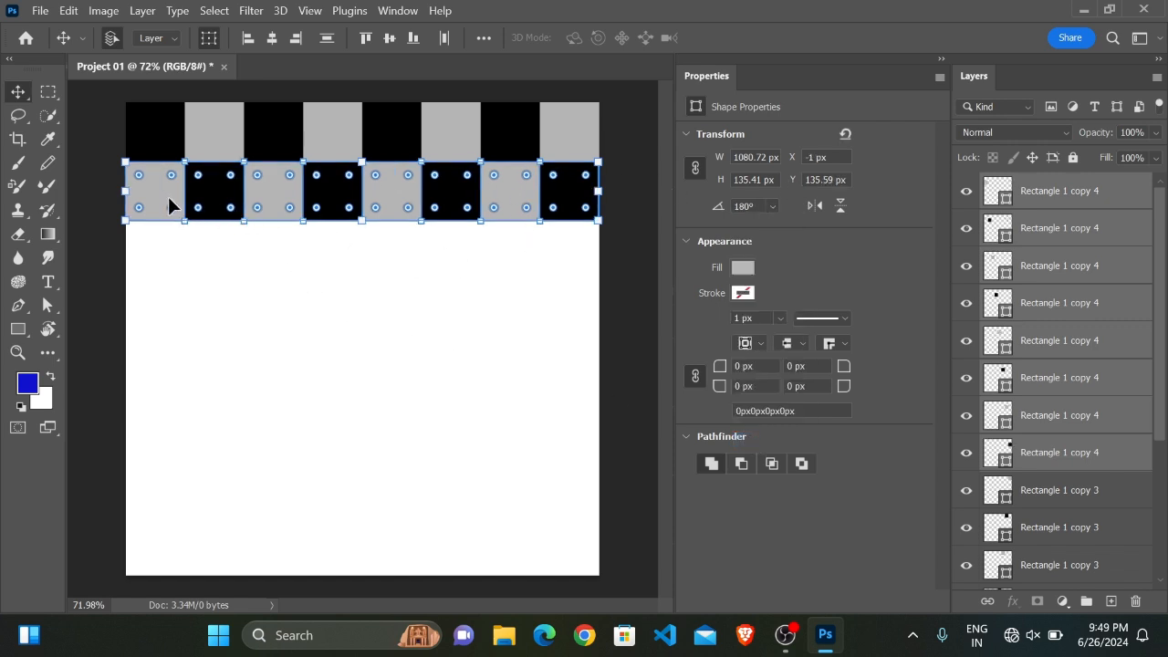
left_click(274, 315)
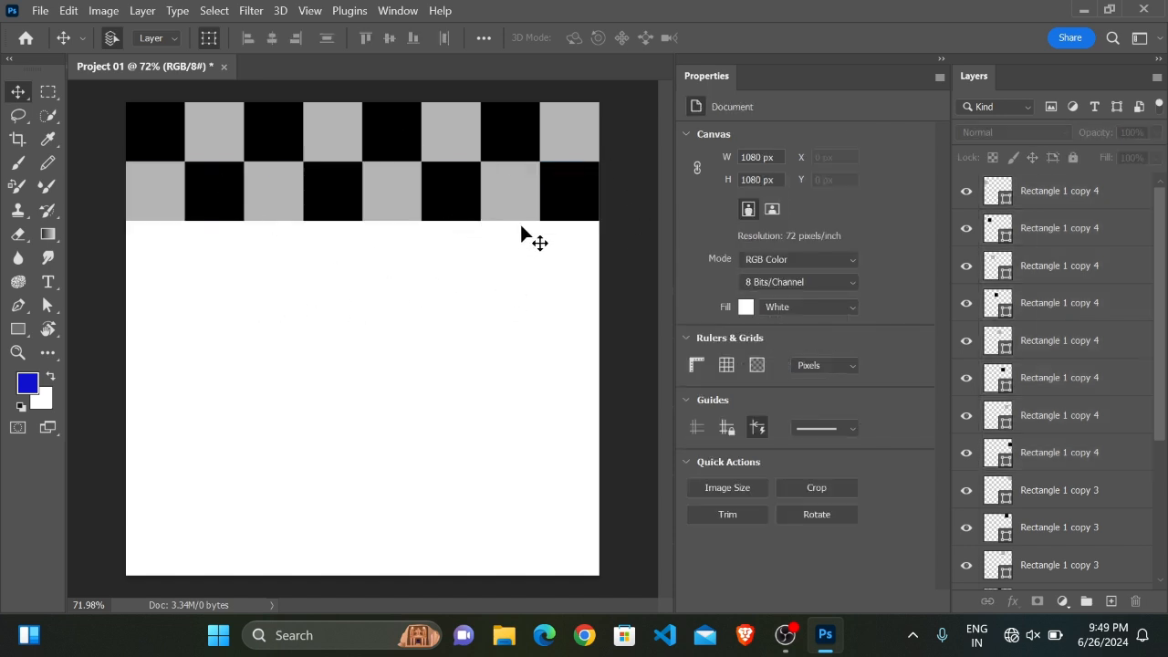
Select both checkered rows together, duplicate them directly below to form four rows, and deselect the copy.
left_click_drag(618, 242, 136, 116)
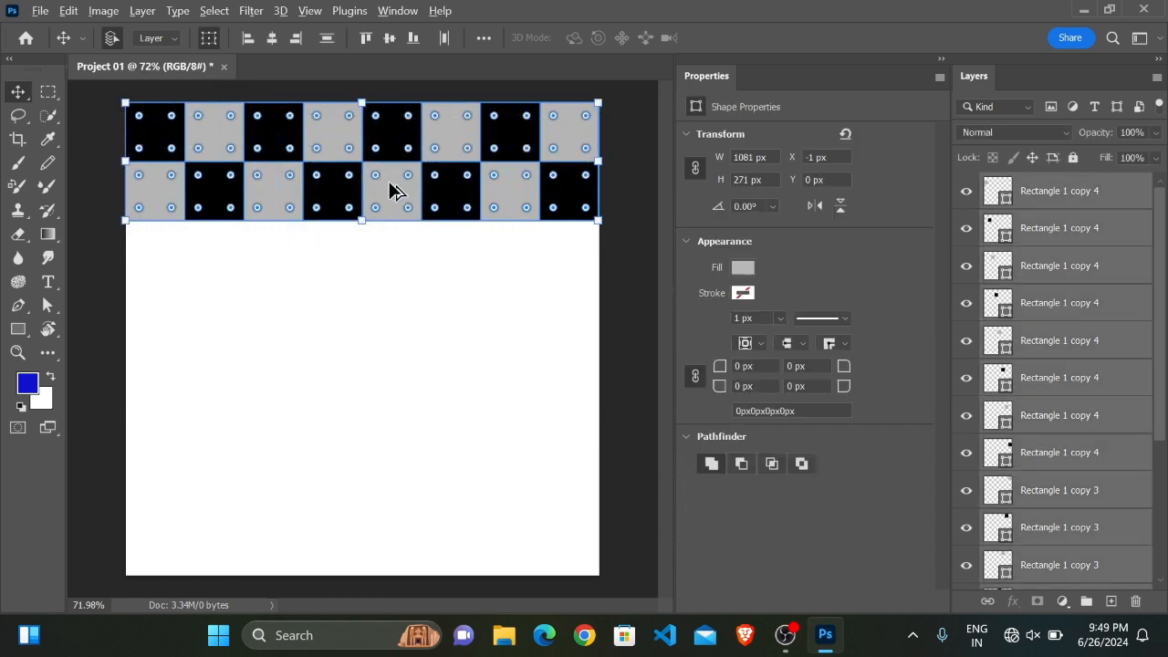
left_click_drag(390, 189, 391, 304)
left_click(224, 362)
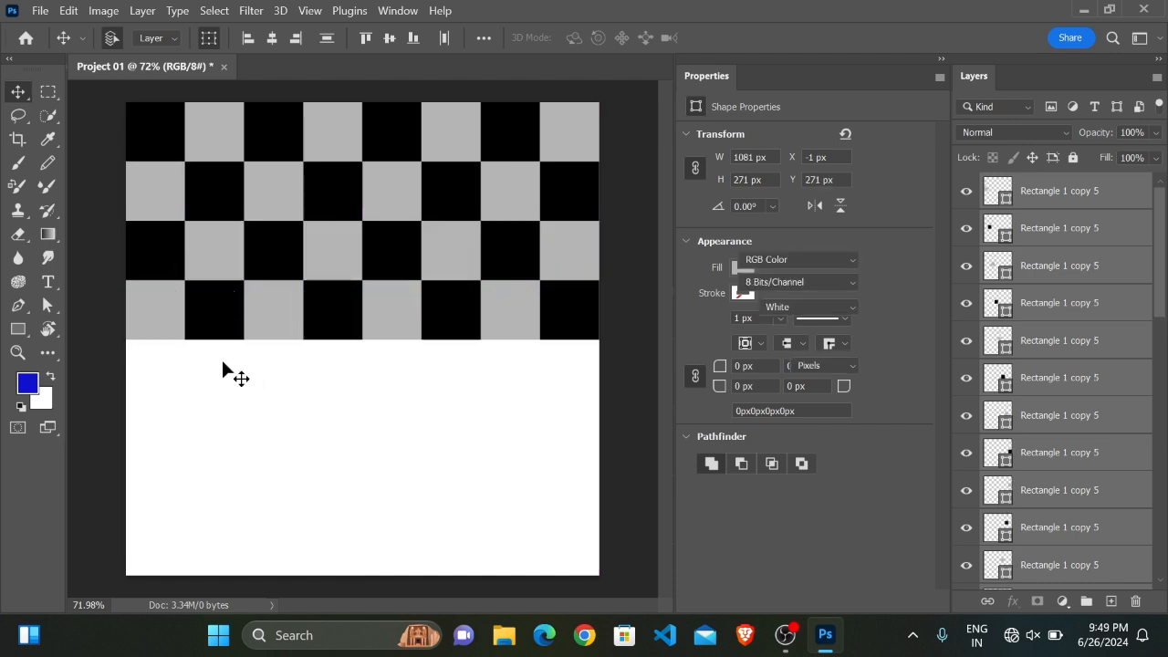
Try duplicating the whole four-row block into the empty lower half of the canvas, and deselect it.
scroll(220, 359, "down", 2)
scroll(355, 366, "up", 1)
scroll(352, 356, "up", 1)
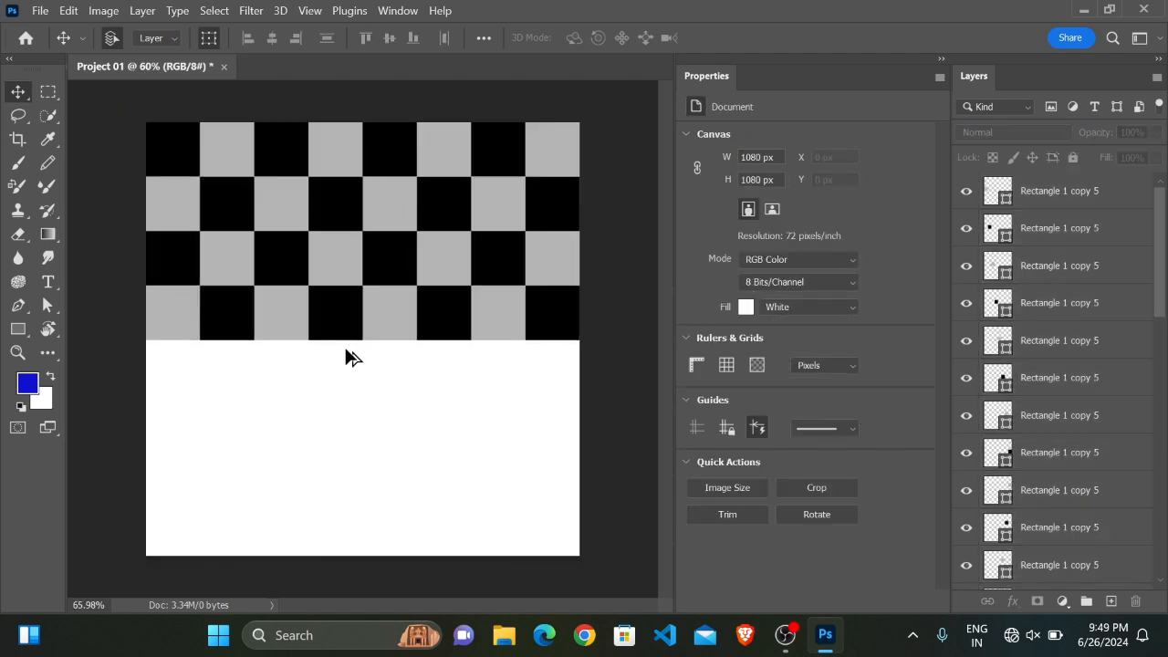
left_click_drag(119, 124, 559, 340)
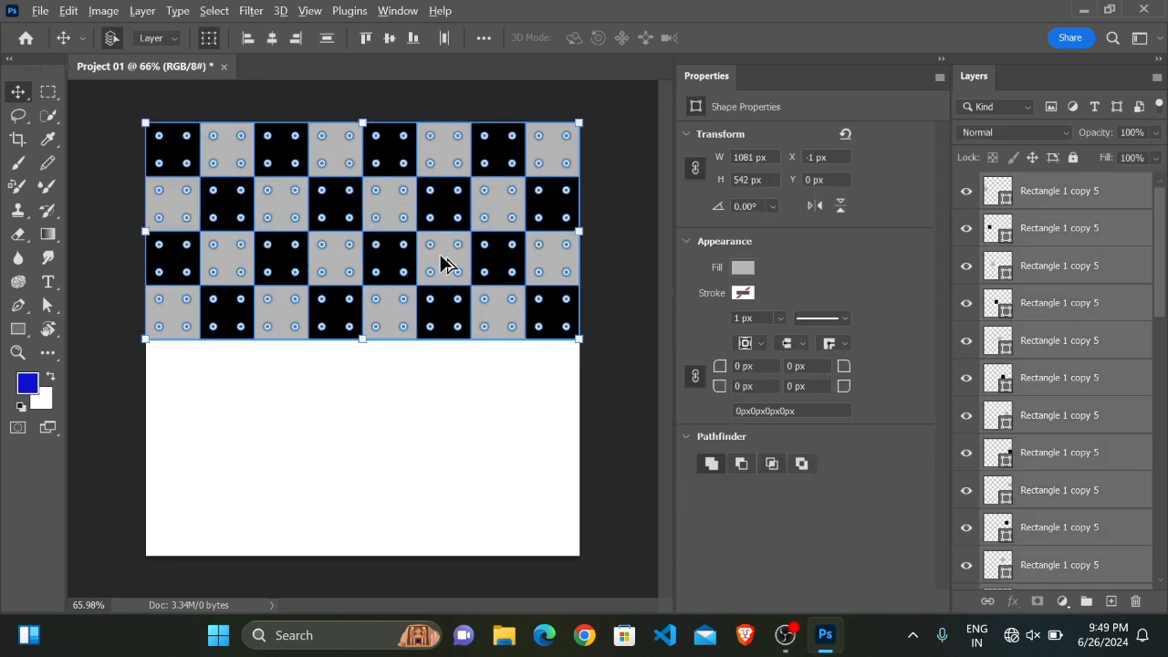
left_click_drag(445, 260, 446, 441)
left_click_drag(447, 477, 445, 482)
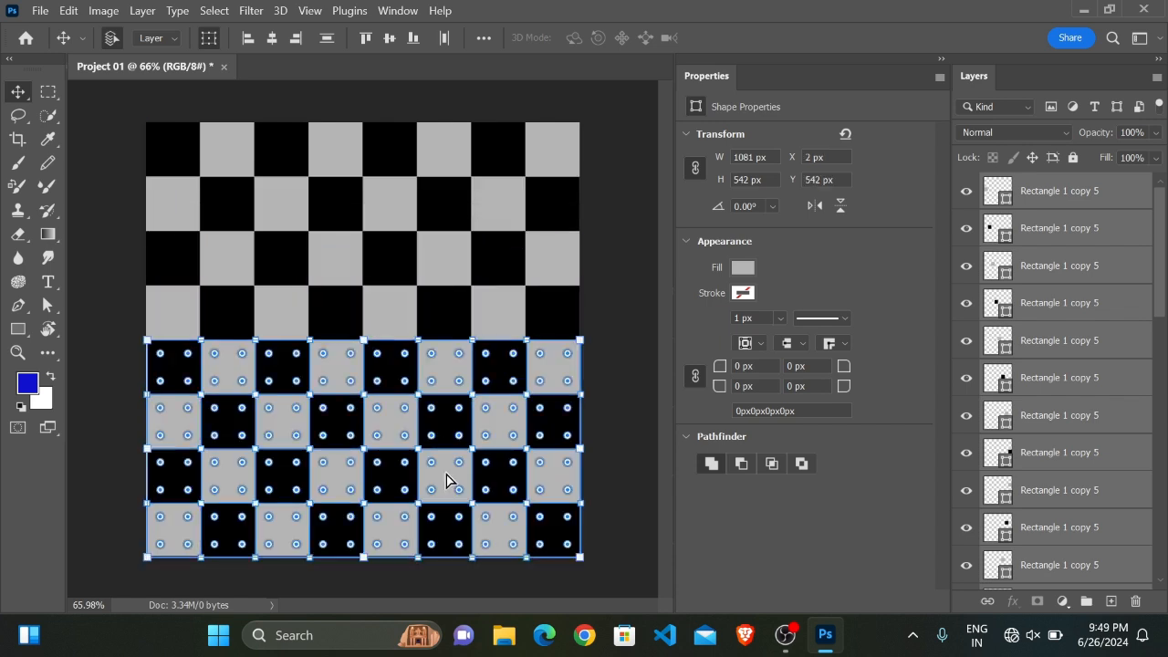
left_click(624, 332)
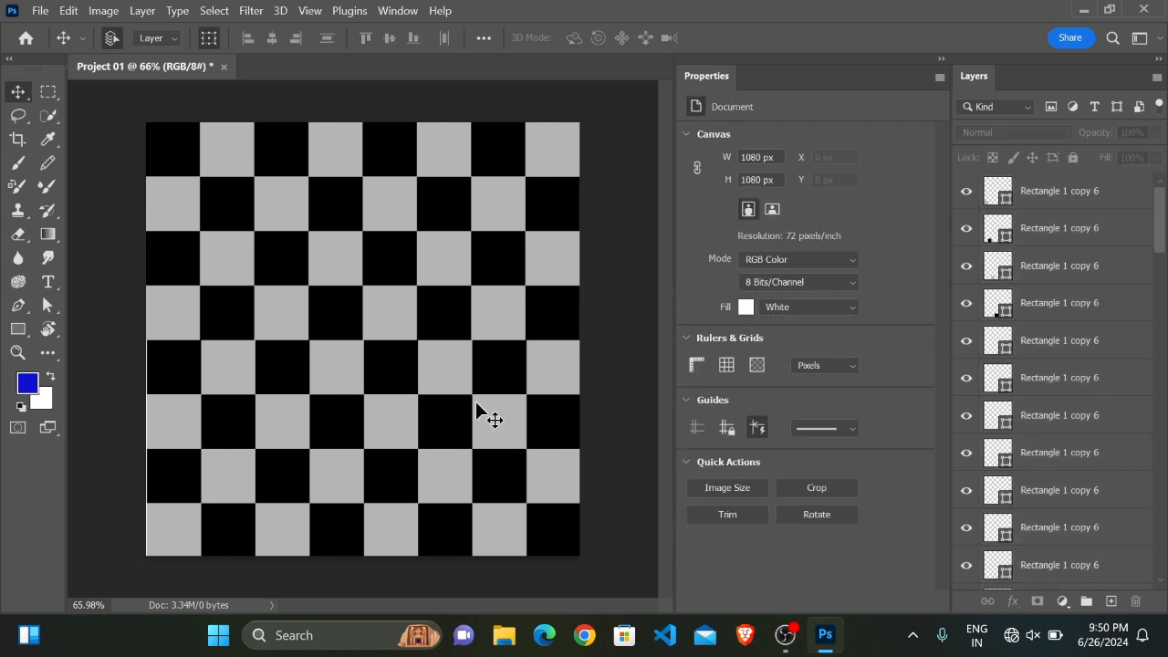
Undo the last duplication of the four-row block.
key("ctrl+z")
key("ctrl+z")
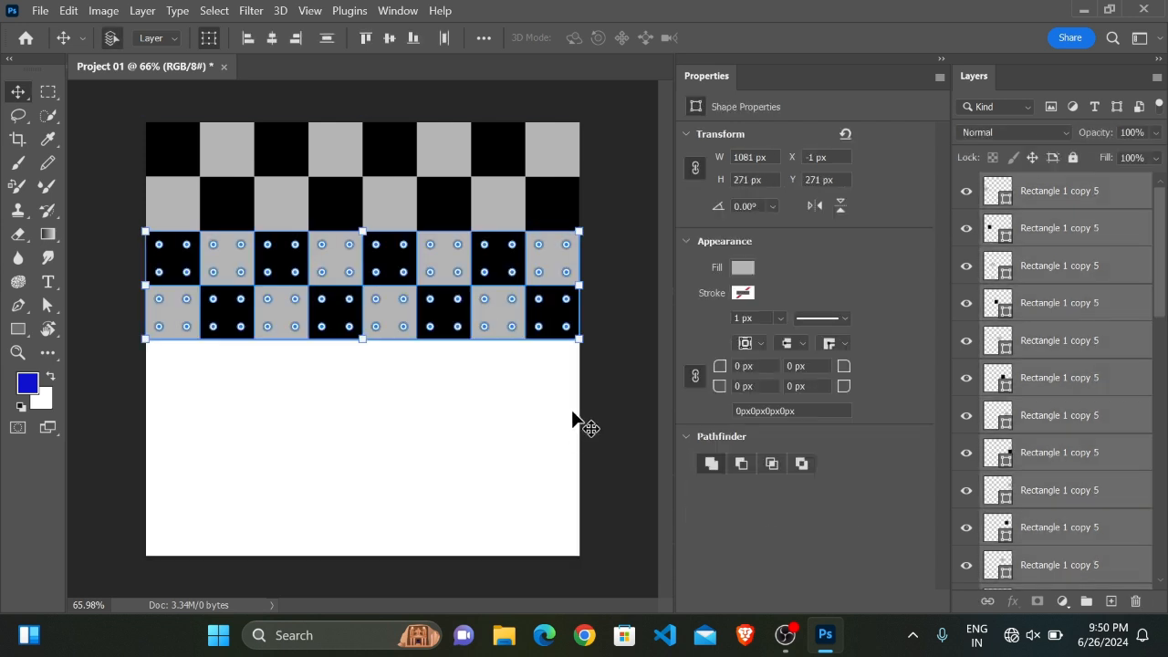
key("ctrl+z")
Select all four checkered rows and duplicate them into the lower half of the canvas, completing an eight-row board.
left_click(153, 142)
left_click_drag(216, 212, 560, 338)
left_click_drag(448, 256, 620, 313)
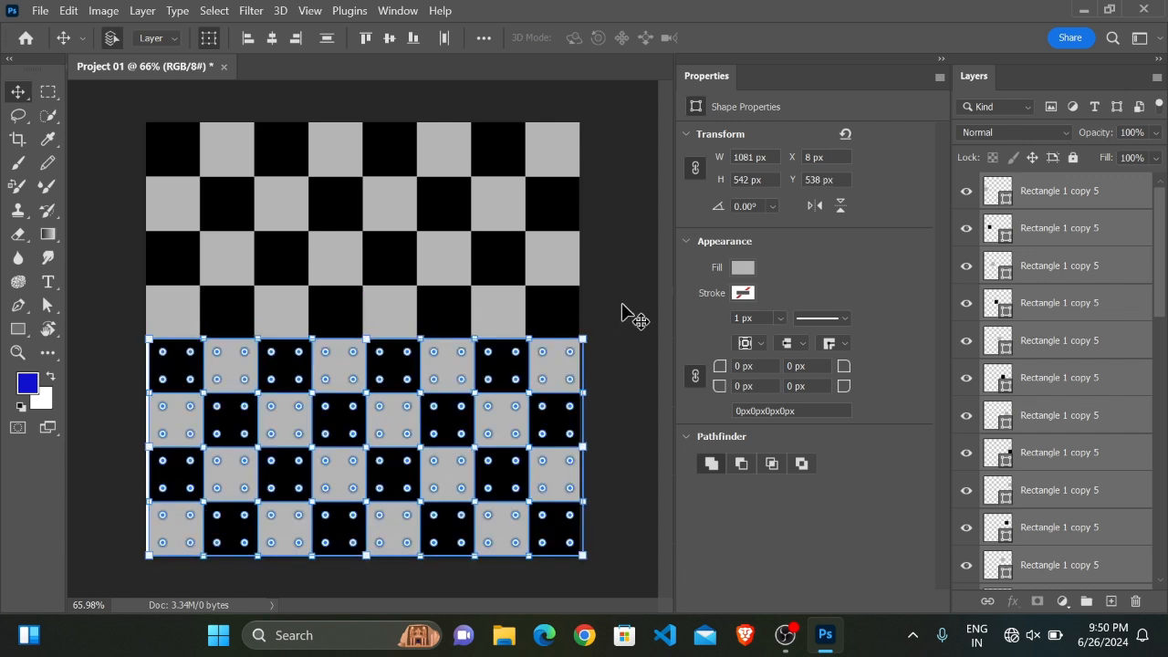
Nudge the copied lower four rows 6 px to the left to line up with the upper rows, and deselect them.
key("Left")
key("Left")
key("Left")
key("Left")
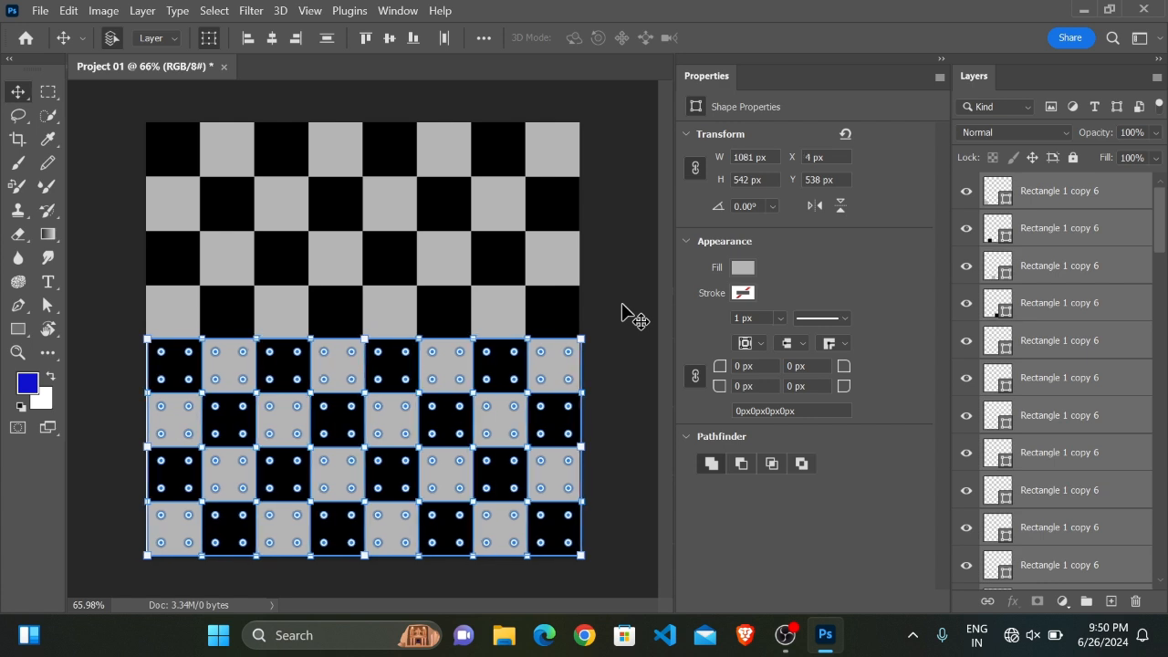
key("Left")
key("Left")
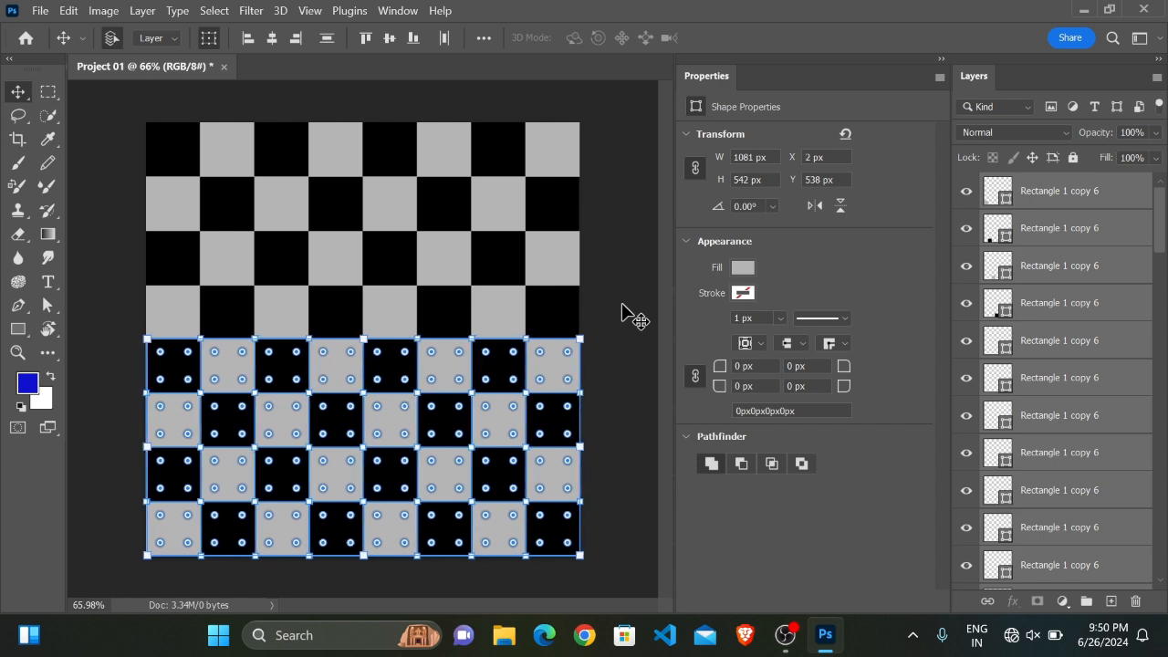
left_click(647, 334)
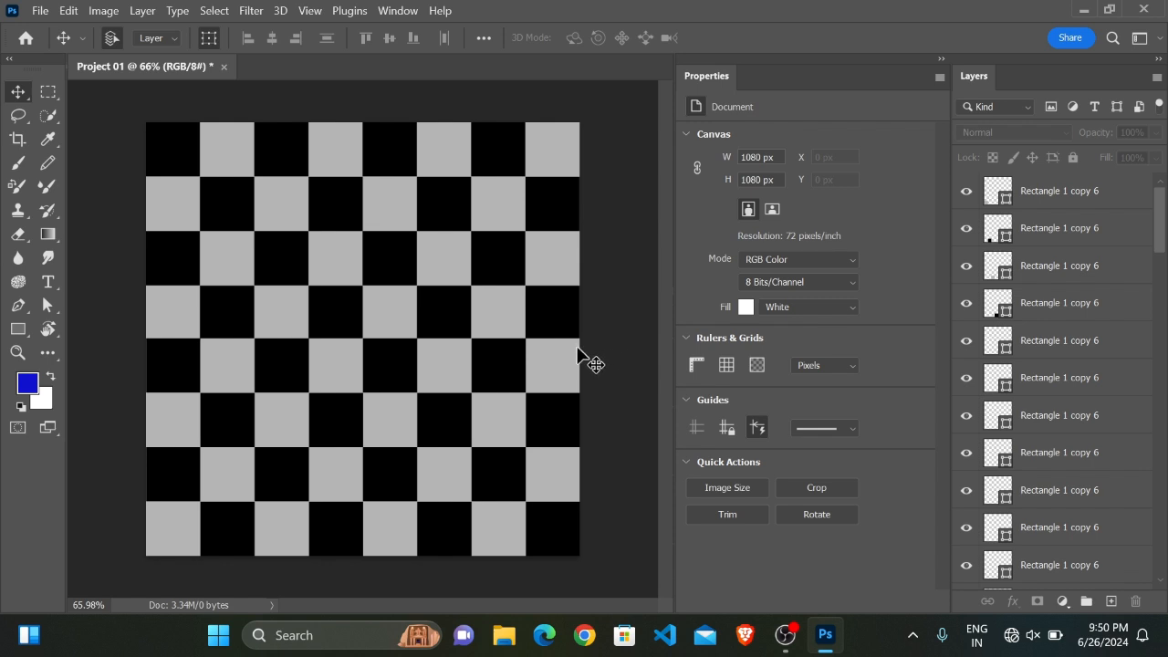
scroll(476, 310, "up", 1)
scroll(470, 303, "down", 1)
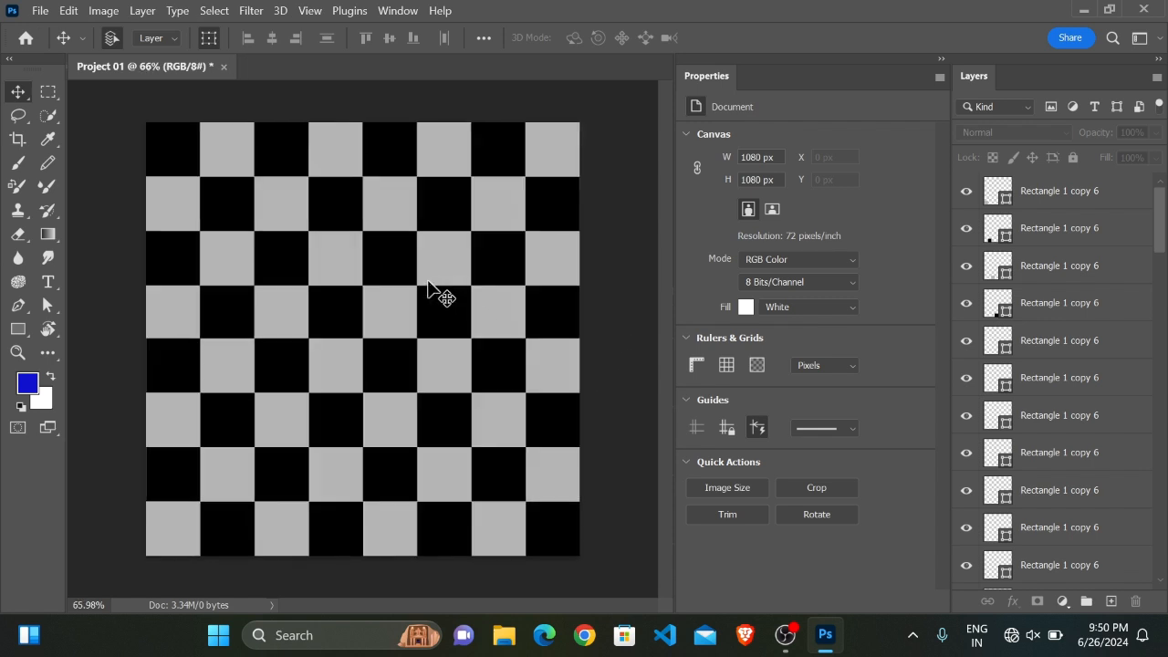